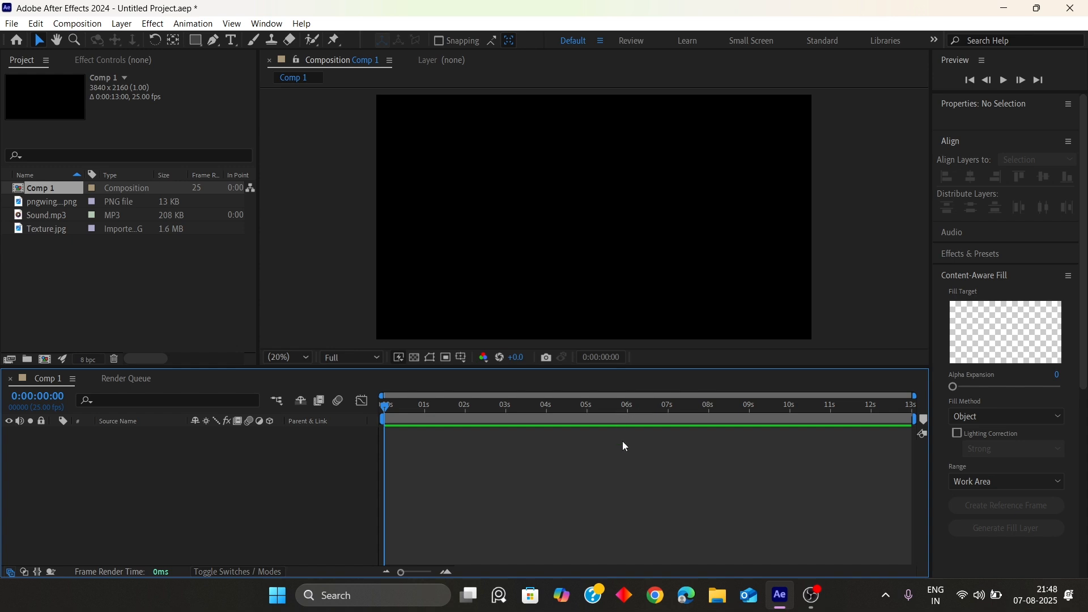
# Step: Rename the composition Comp 1 as logo
pyautogui.click(54, 183)
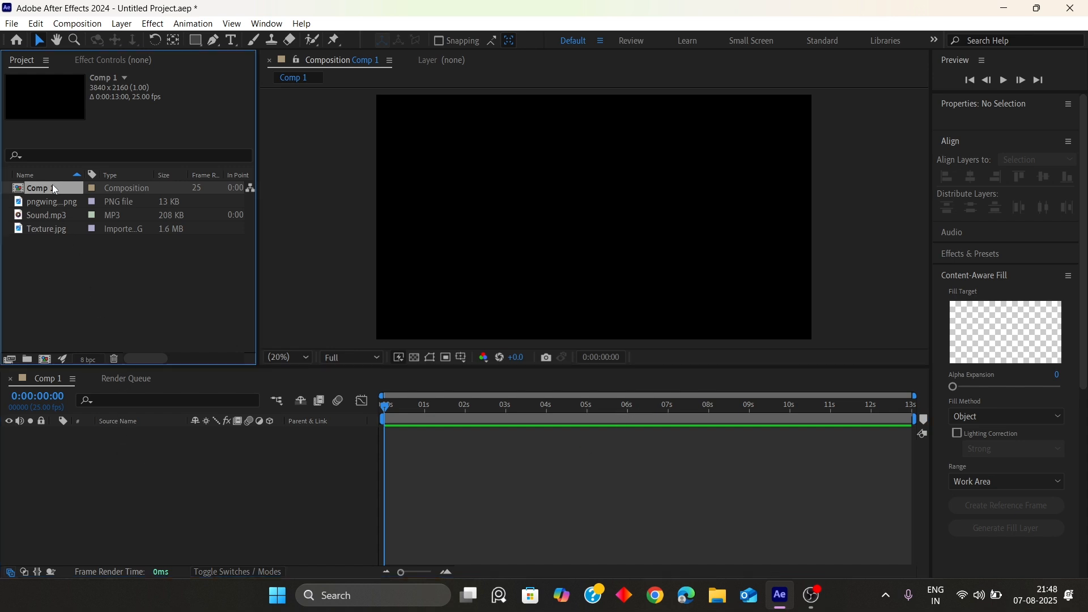
pyautogui.press('Return')
pyautogui.write('logo')
pyautogui.press('Return')
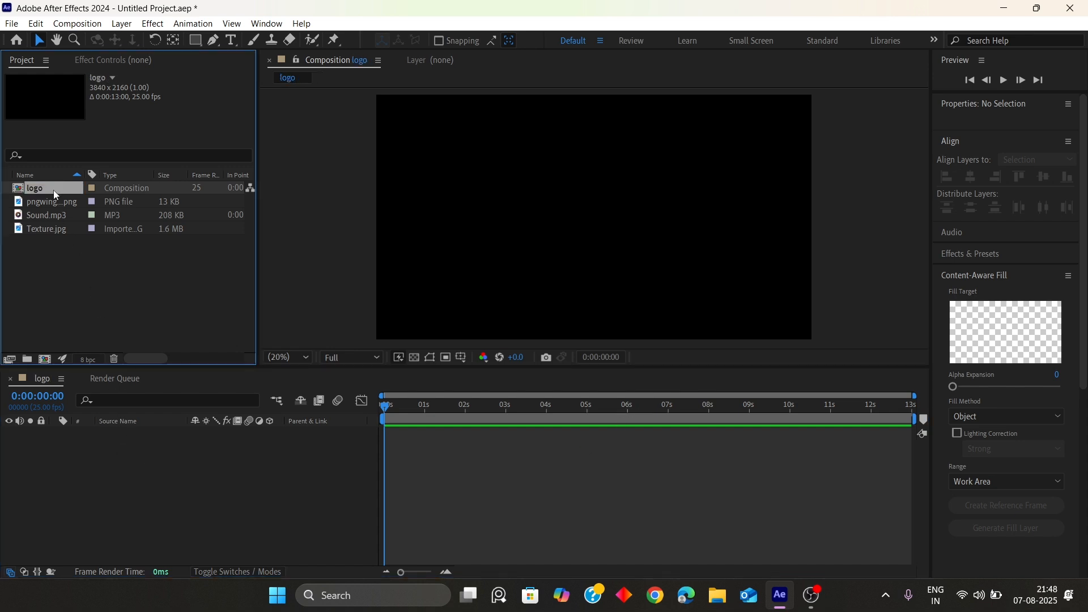
# Step: Add the pngwing PNG file as a layer in the logo composition
pyautogui.click(49, 229)
pyautogui.moveTo(50, 202); pyautogui.dragTo(155, 445)
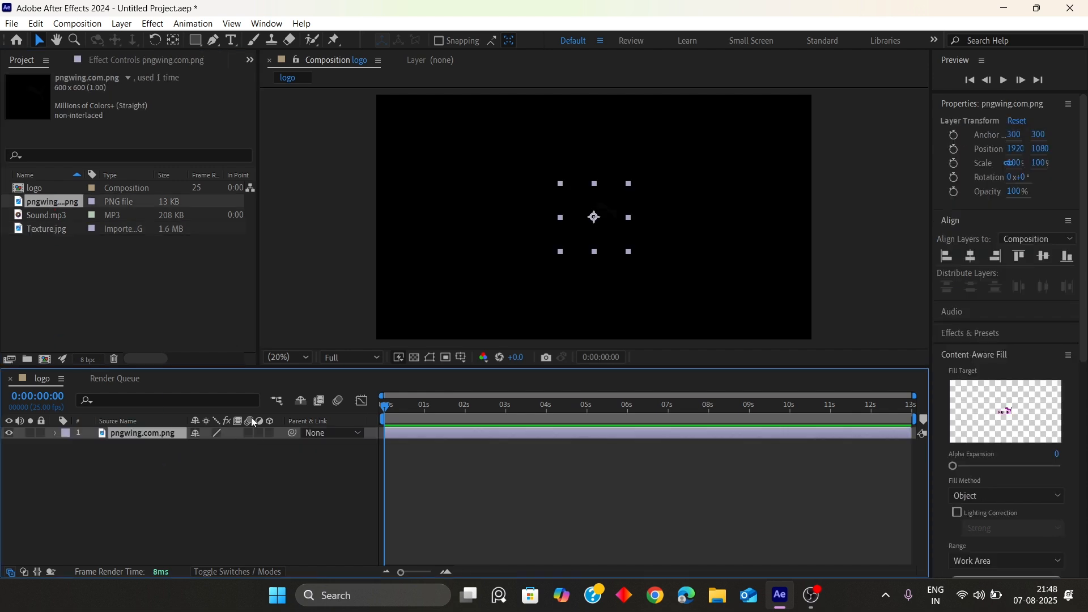
pyautogui.click(98, 471)
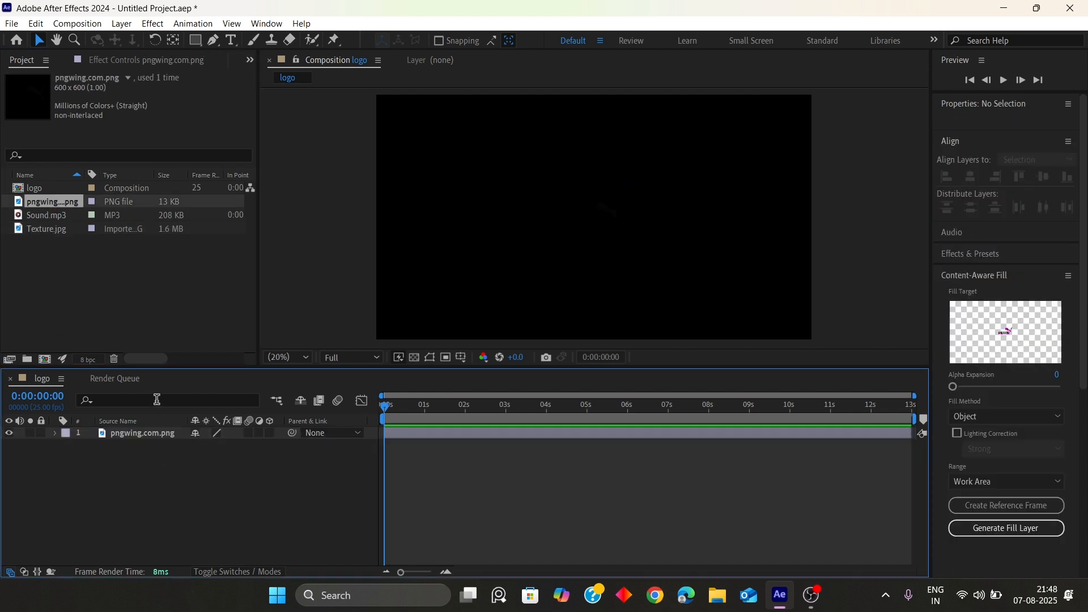
# Step: Create a new 3840x2160, 25 fps composition, 13 seconds long, with a mid-gray background
pyautogui.click(77, 24)
pyautogui.click(116, 60)
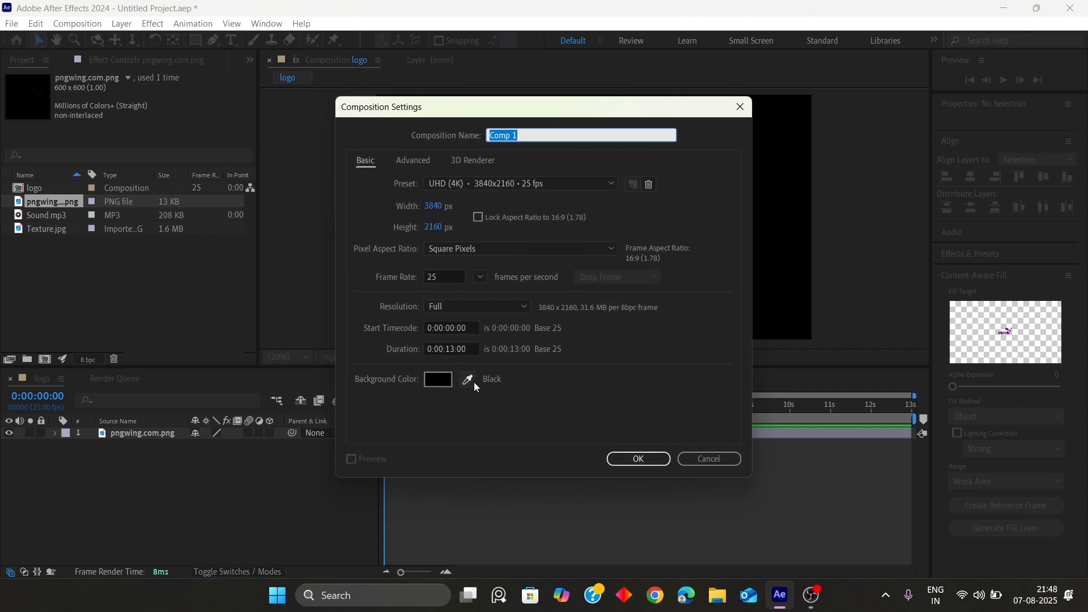
pyautogui.click(432, 379)
pyautogui.click(510, 369)
pyautogui.moveTo(510, 369); pyautogui.dragTo(451, 430)
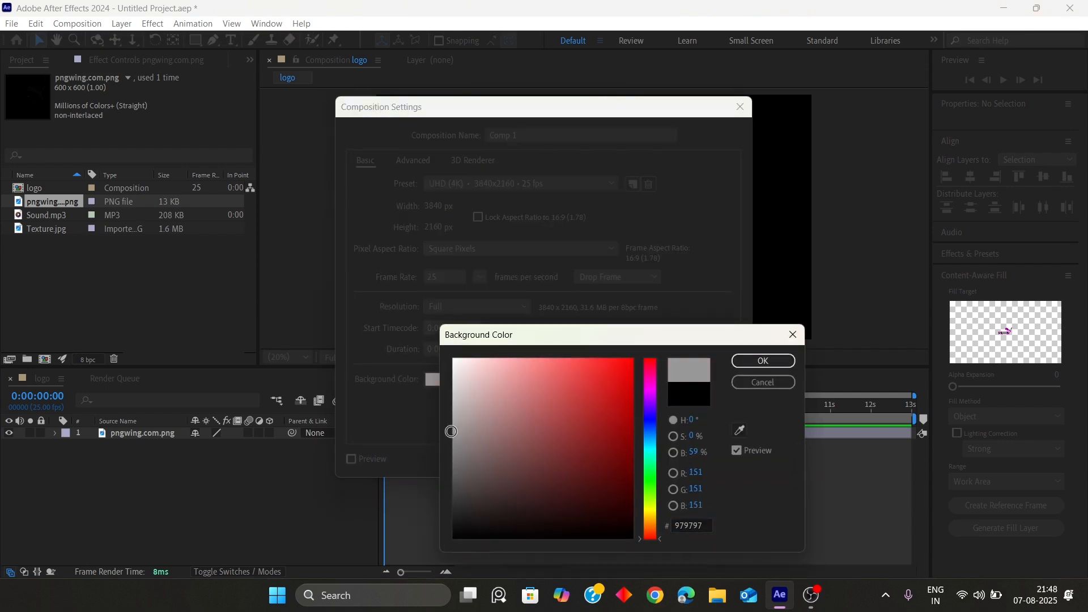
pyautogui.click(763, 361)
pyautogui.click(651, 455)
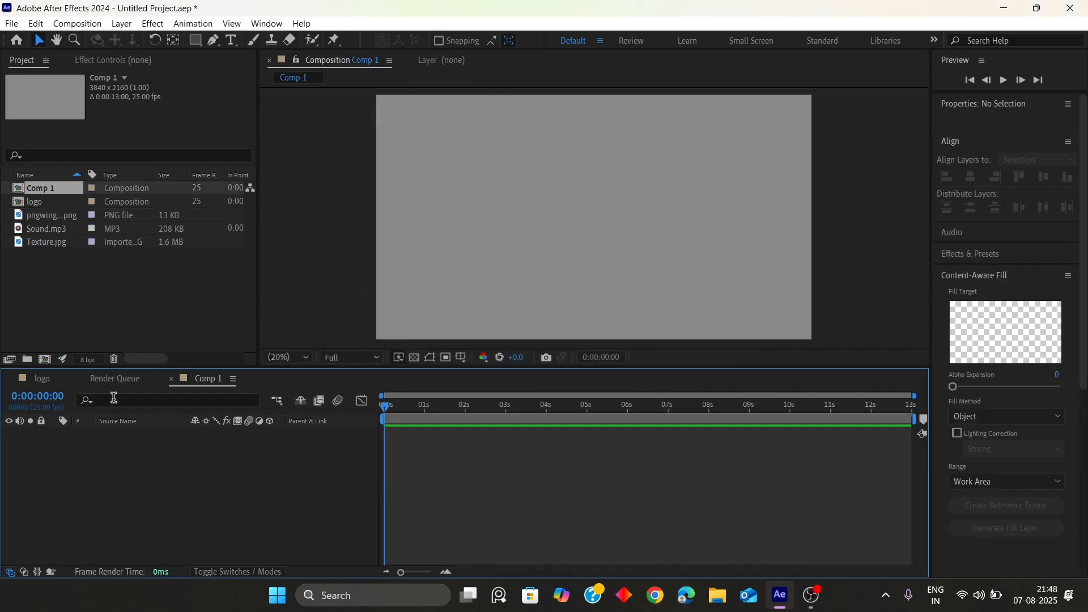
# Step: Close the old logo timeline and delete the logo composition from the project
pyautogui.click(115, 378)
pyautogui.click(45, 378)
pyautogui.click(10, 379)
pyautogui.click(134, 379)
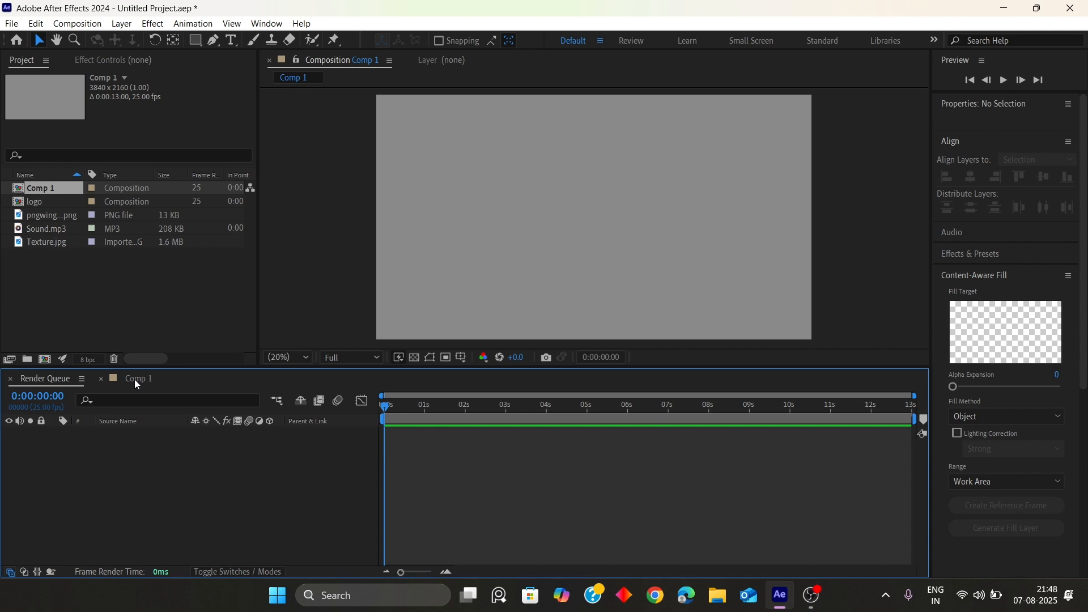
pyautogui.click(34, 201)
pyautogui.press('Delete')
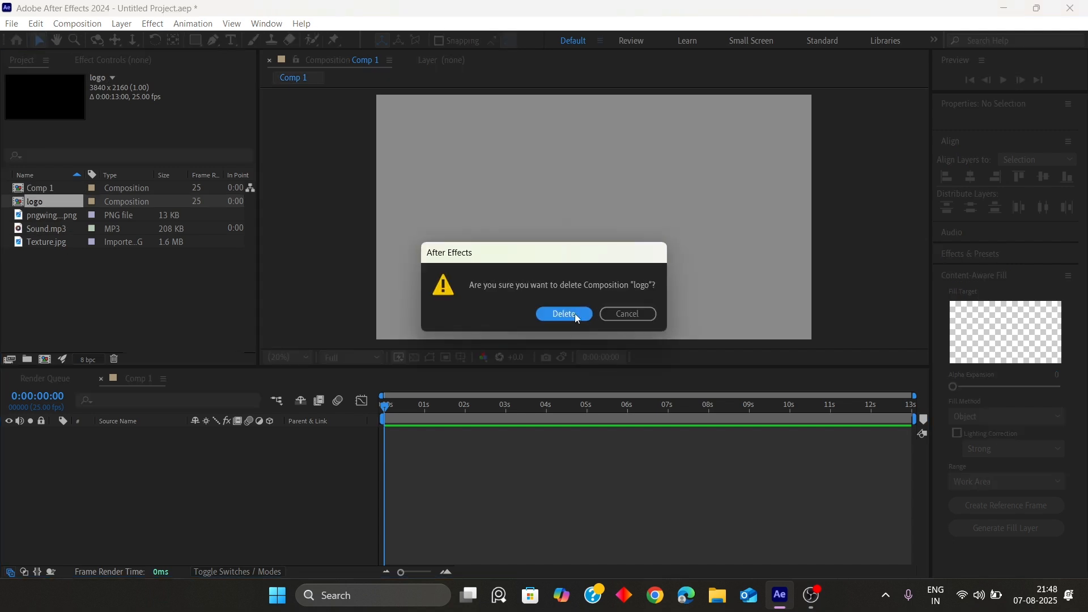
pyautogui.click(576, 315)
# Step: Add the pngwing PNG file as a layer in the gray Comp 1 composition
pyautogui.click(49, 201)
pyautogui.click(47, 228)
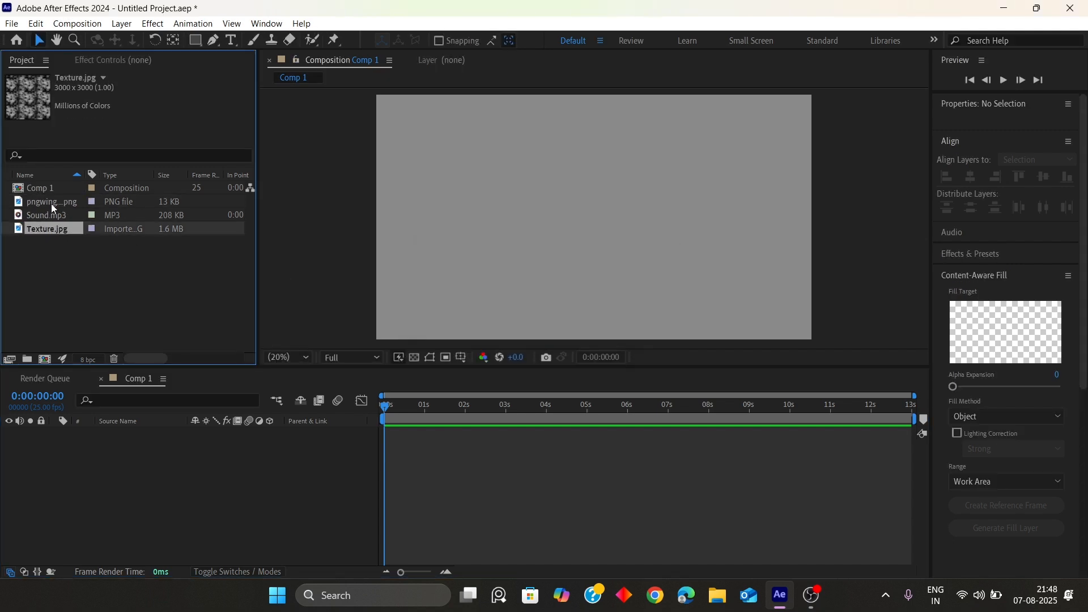
pyautogui.moveTo(51, 203); pyautogui.dragTo(131, 434)
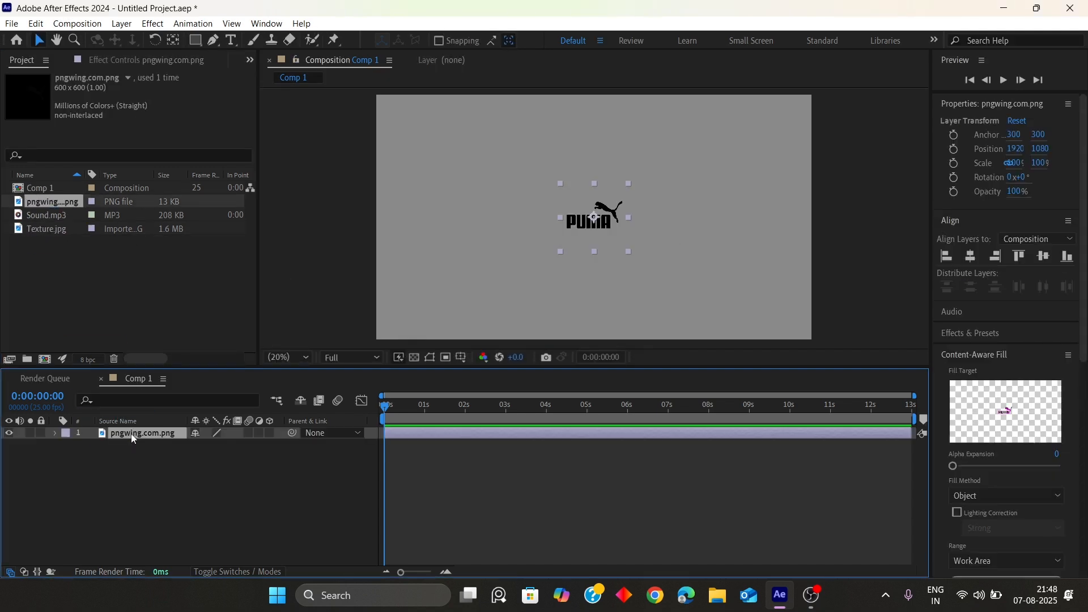
# Step: Rename the gray composition Comp 1 as logo
pyautogui.click(42, 193)
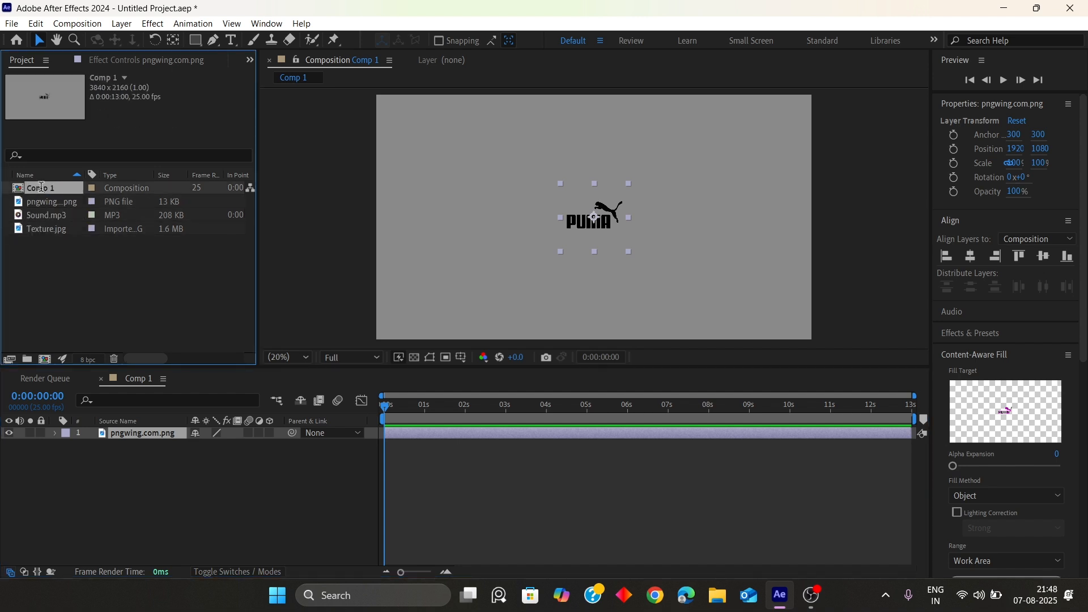
pyautogui.press('Return')
pyautogui.write('logo')
pyautogui.press('Return')
# Step: Enlarge the pngwing PNG layer to a uniform scale of 349%
pyautogui.click(135, 433)
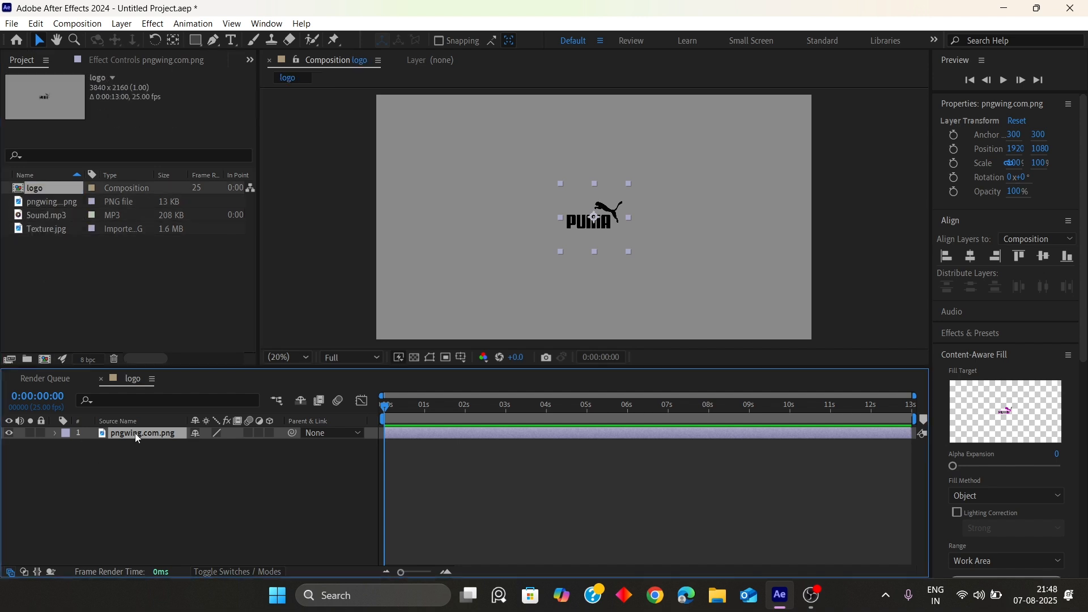
pyautogui.press('s')
pyautogui.moveTo(209, 445); pyautogui.dragTo(390, 450)
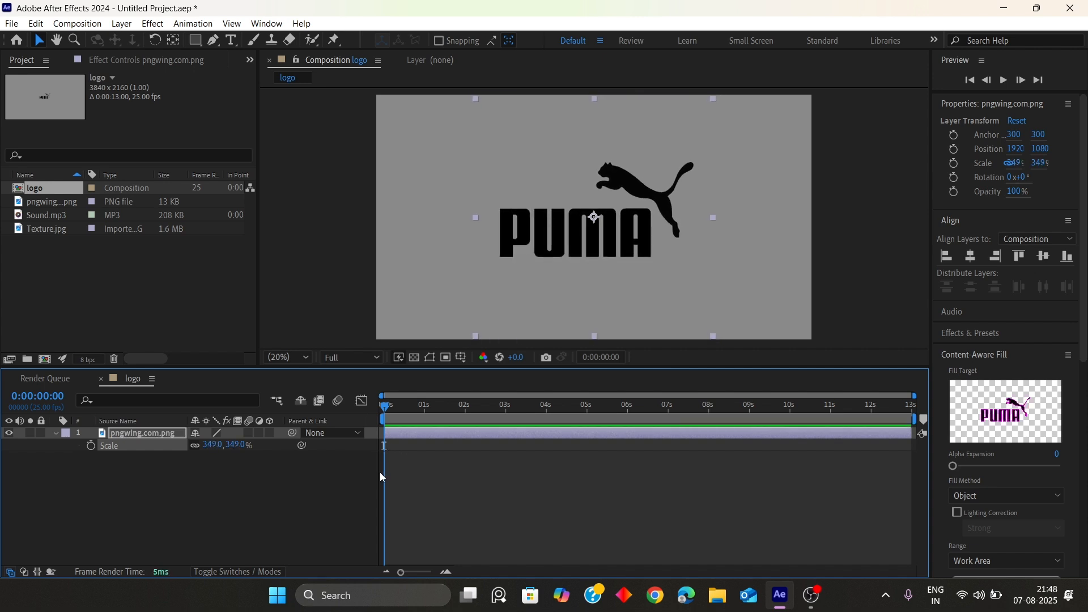
pyautogui.click(204, 499)
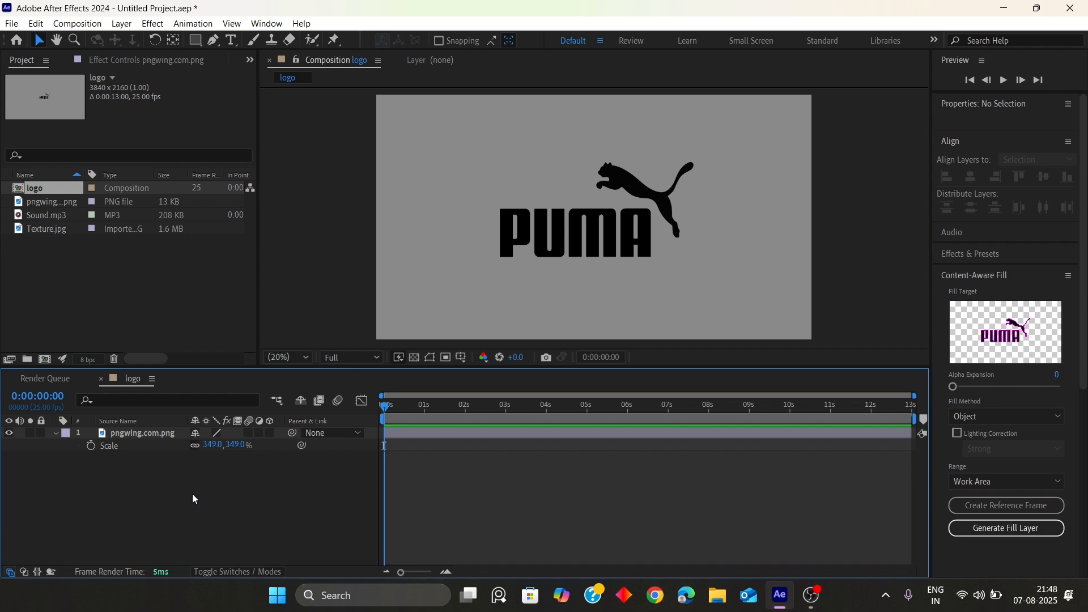
# Step: Auto-trace the pngwing PNG layer to generate mask outlines of the PUMA logo on a new layer
pyautogui.click(149, 433)
pyautogui.click(55, 433)
pyautogui.click(57, 468)
pyautogui.click(125, 439)
pyautogui.click(121, 23)
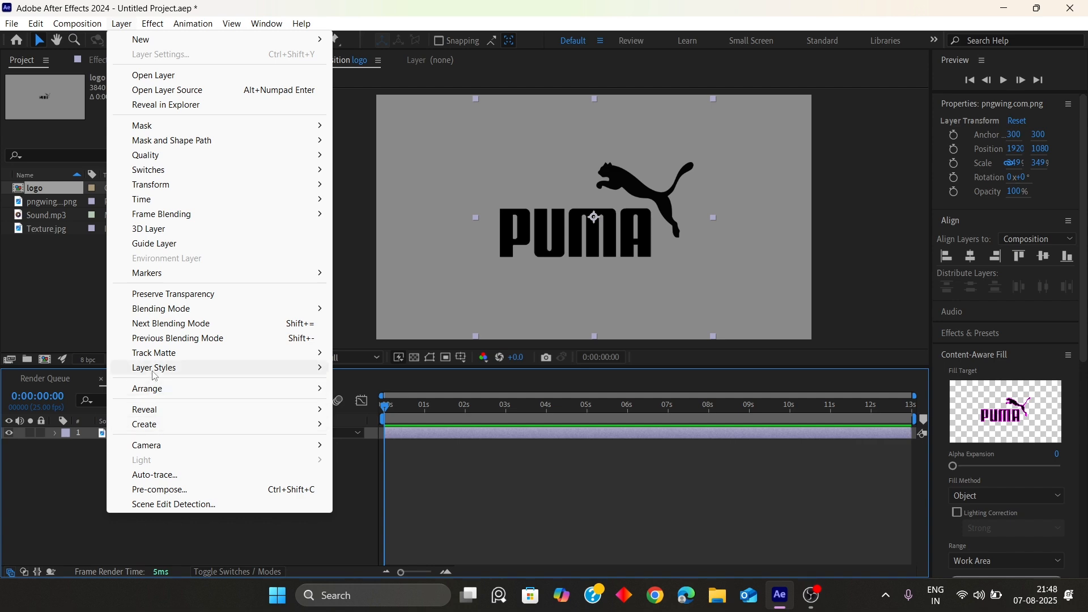
pyautogui.click(161, 475)
pyautogui.click(583, 407)
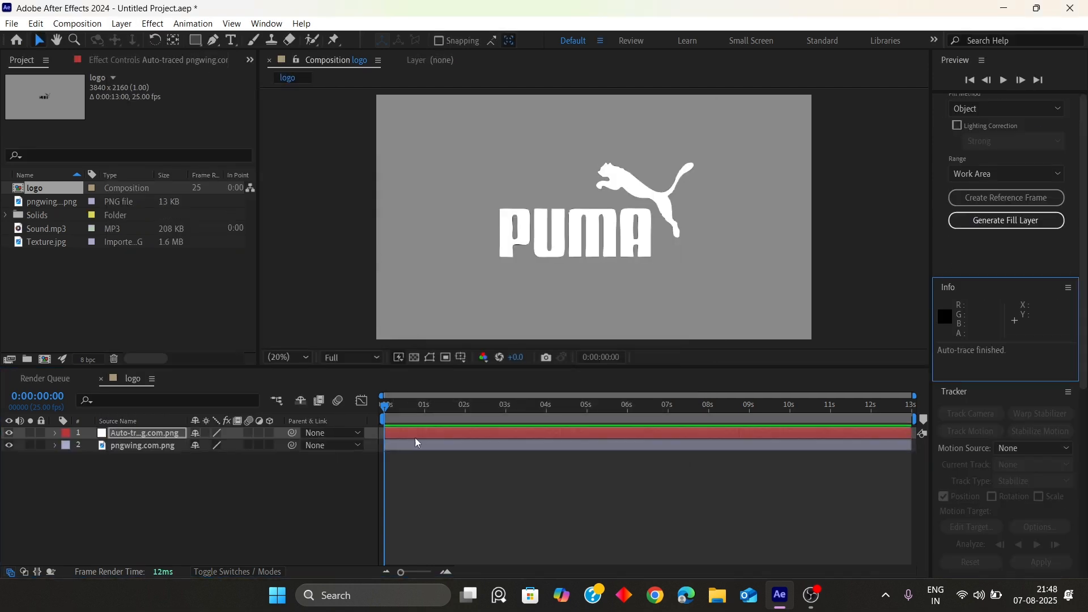
# Step: Examine the masks generated on the auto-traced layer and collapse the layer properties again
pyautogui.click(57, 433)
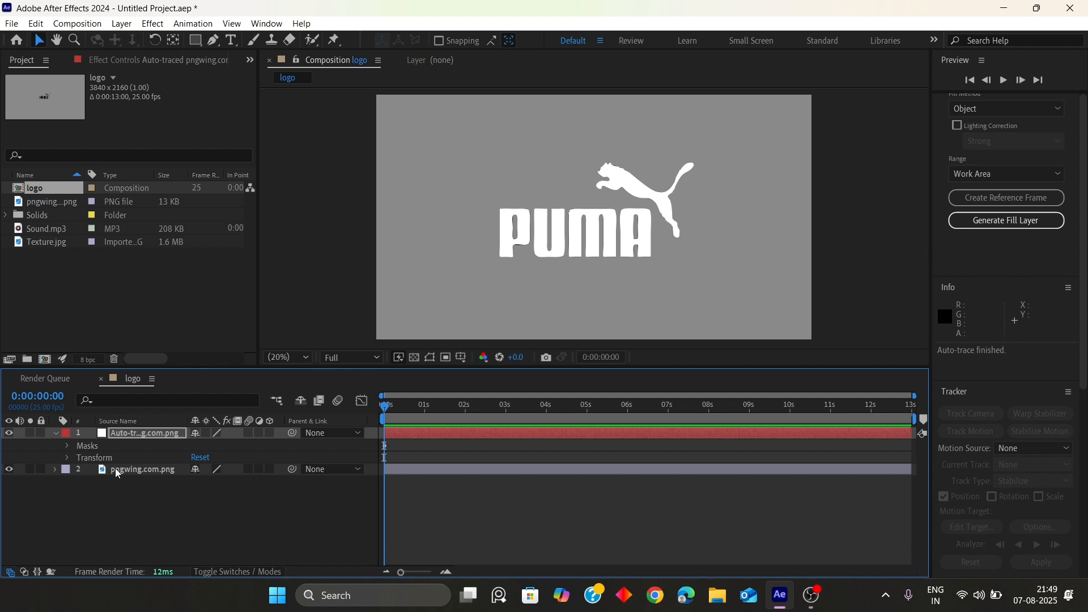
pyautogui.click(55, 434)
pyautogui.click(55, 446)
pyautogui.click(72, 458)
pyautogui.click(55, 447)
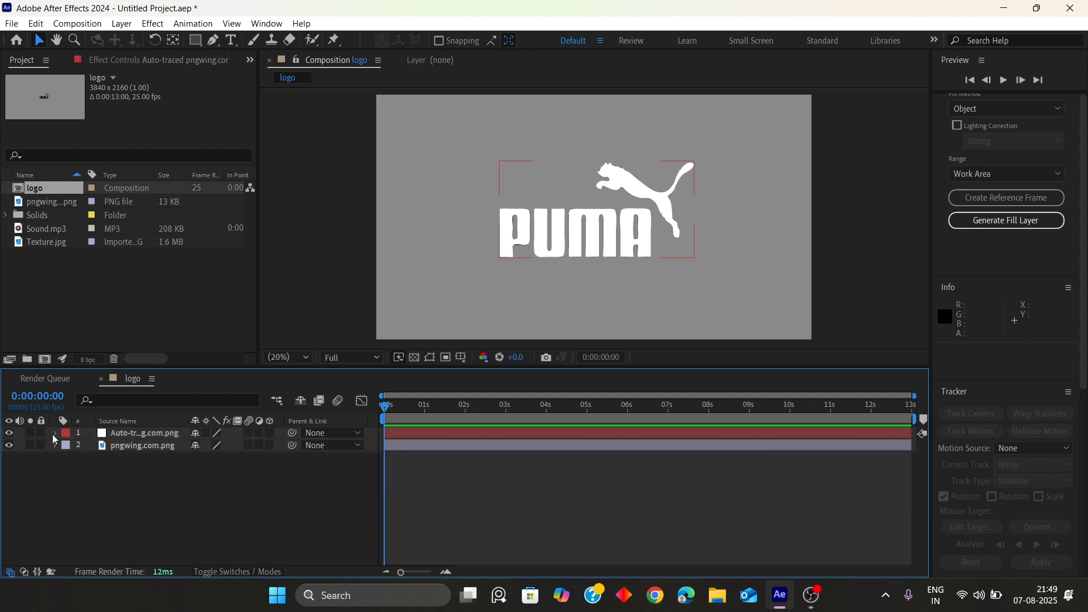
pyautogui.click(55, 434)
pyautogui.click(68, 446)
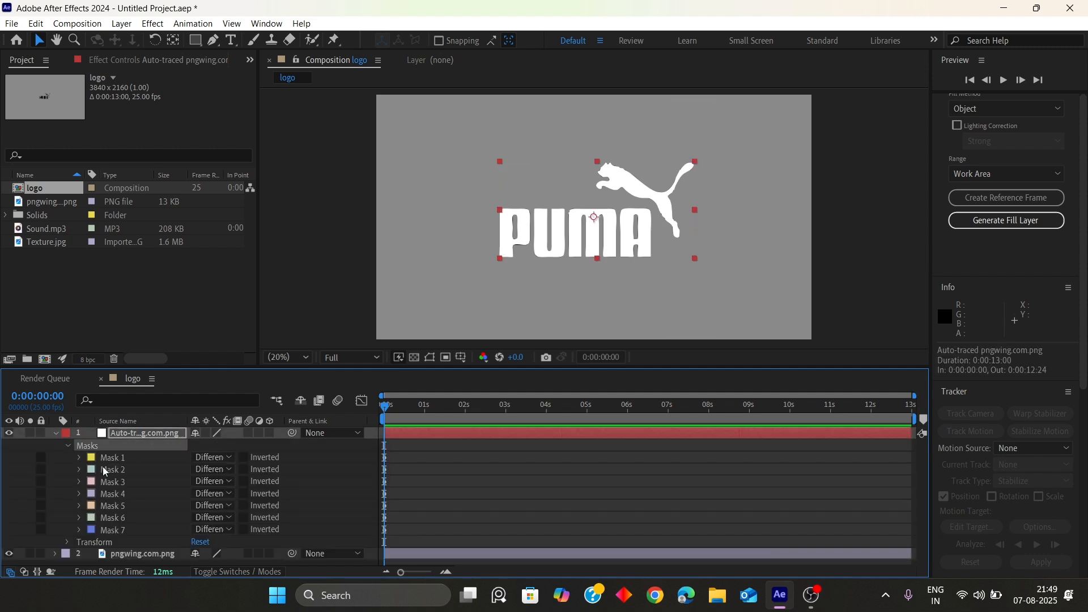
pyautogui.click(56, 434)
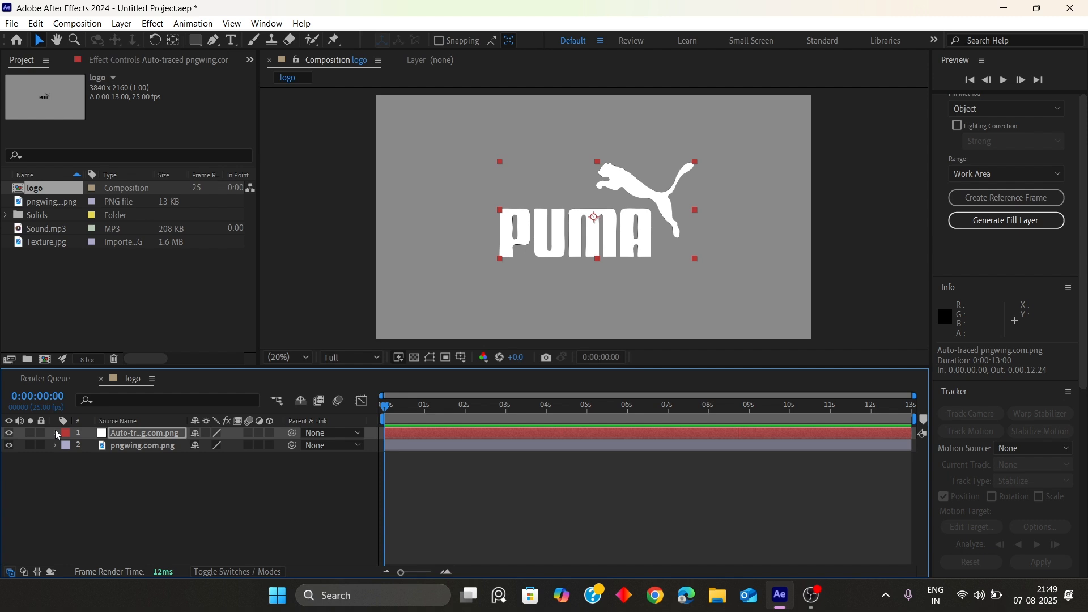
# Step: Create a new composition named logo comp and place the logo composition in it as a layer
pyautogui.click(44, 359)
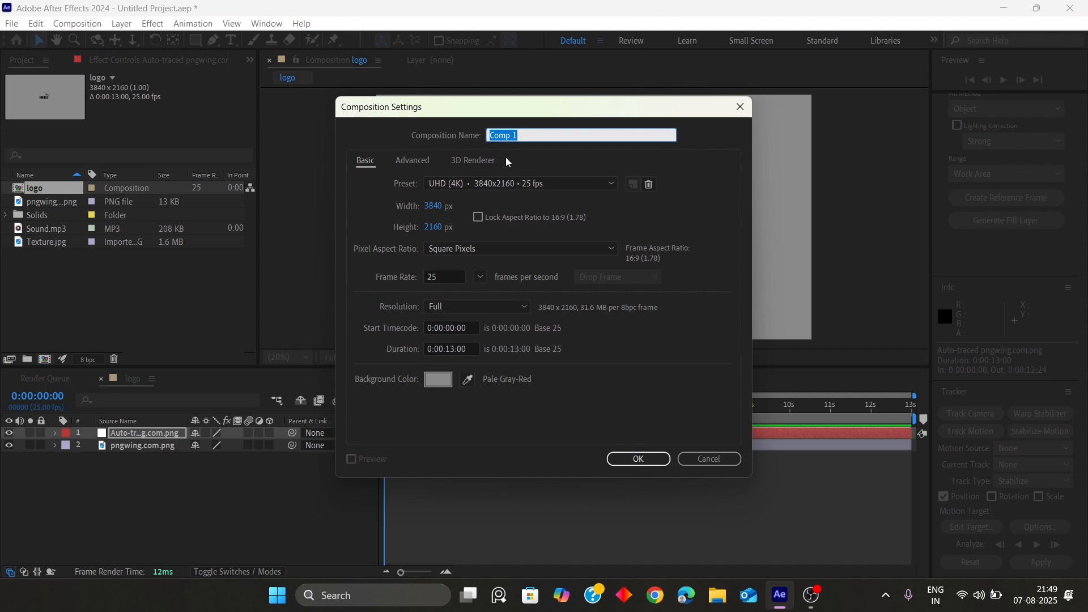
pyautogui.write('logo comp')
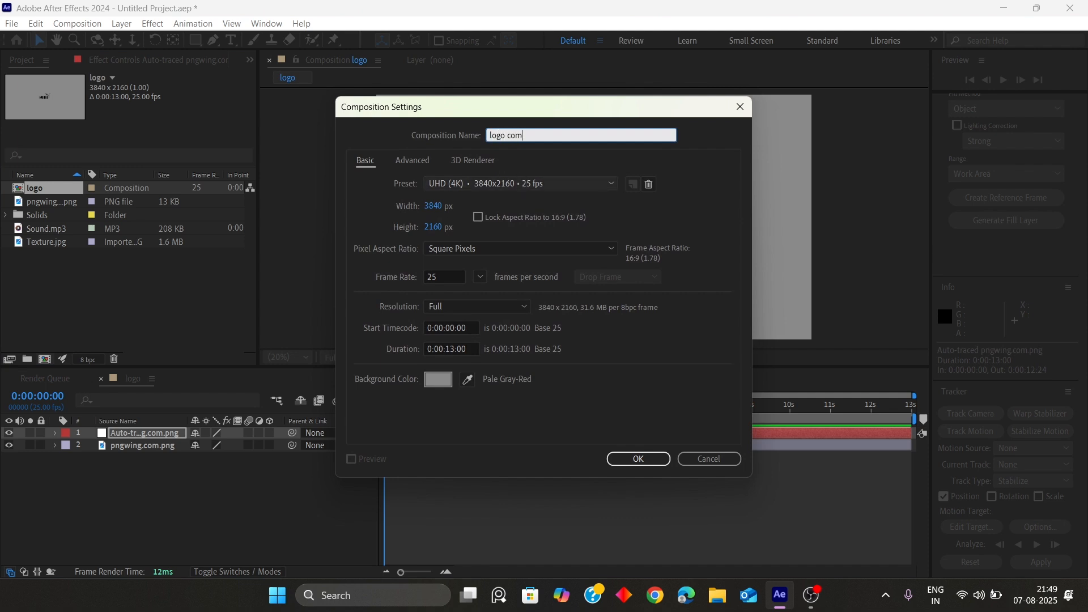
pyautogui.press('Return')
pyautogui.moveTo(57, 202); pyautogui.dragTo(181, 488)
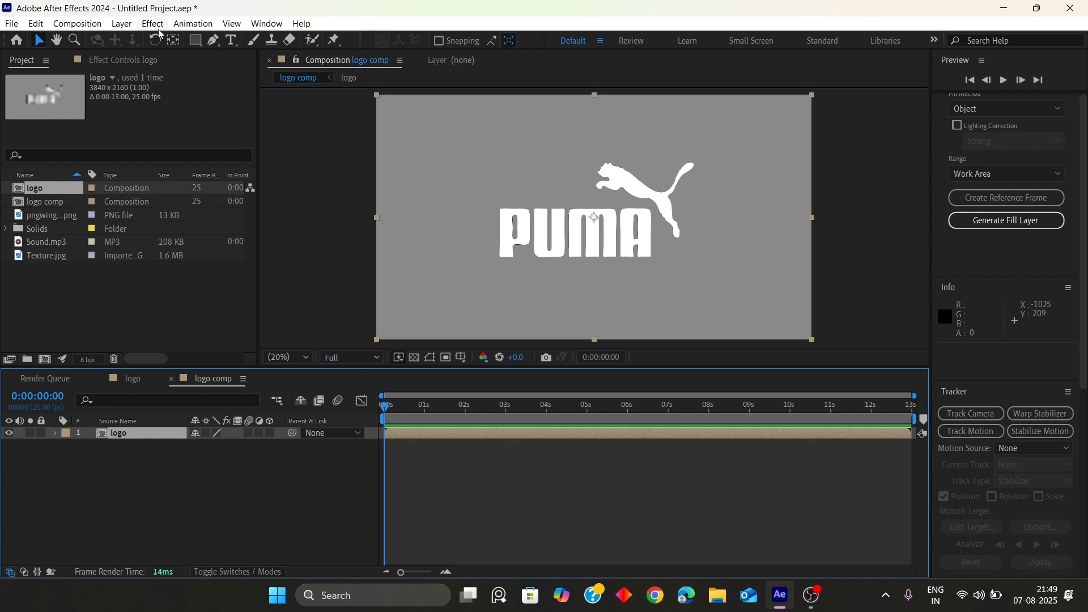
# Step: Apply the Video Copilot Saber effect to the logo layer and set its core type to Layer Masks
pyautogui.click(121, 24)
pyautogui.moveTo(176, 27)
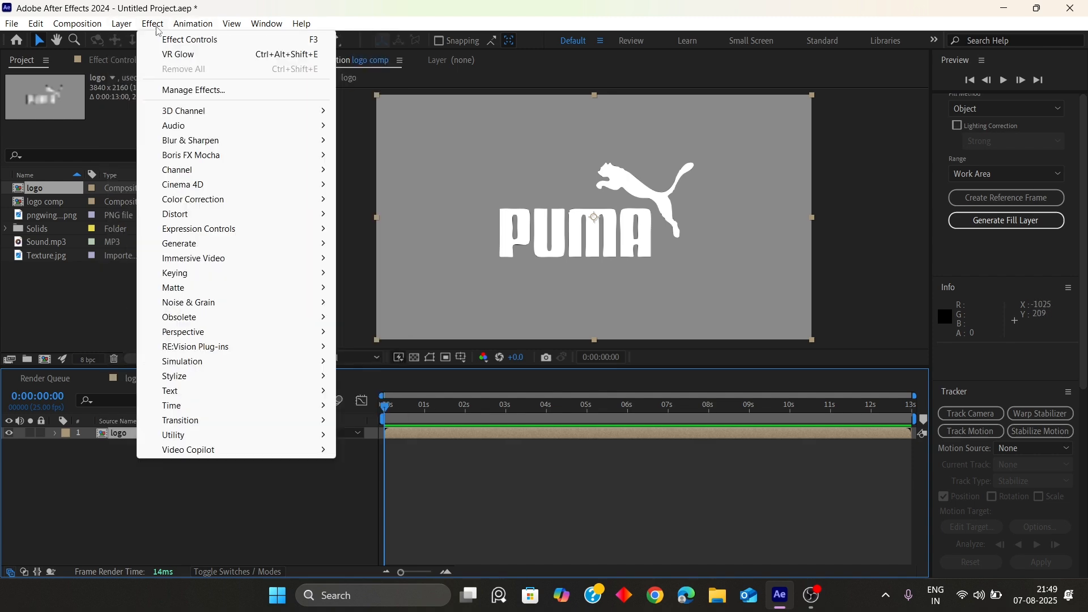
pyautogui.moveTo(331, 457)
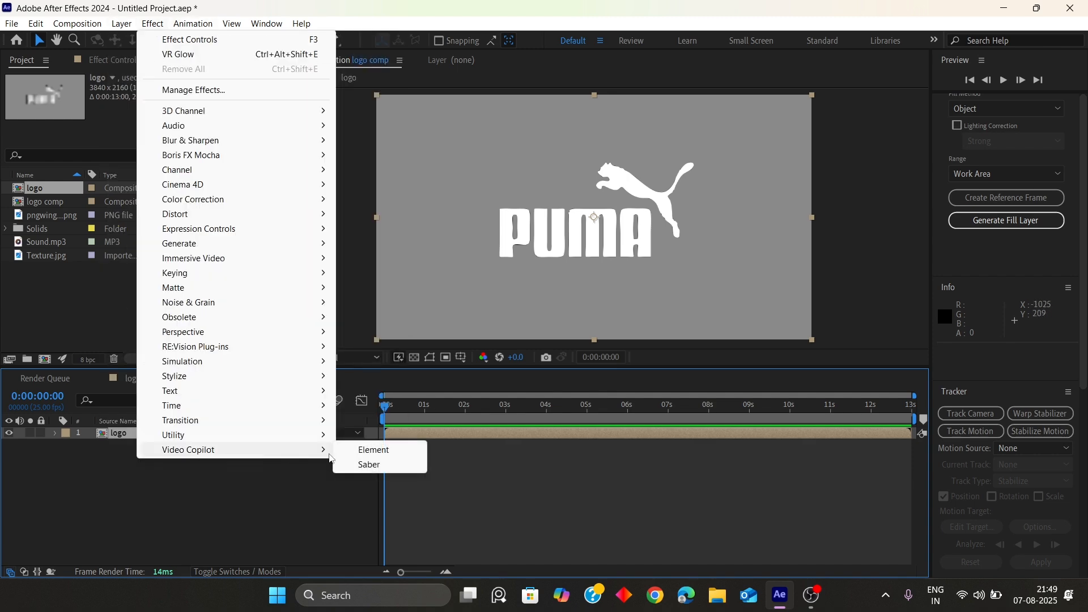
pyautogui.click(372, 465)
pyautogui.click(18, 212)
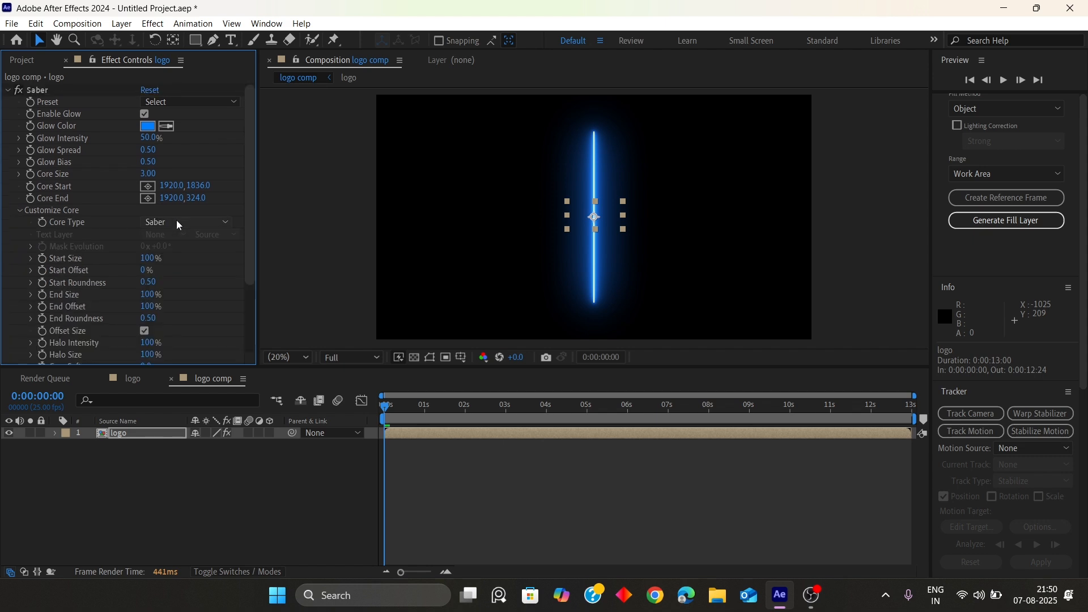
pyautogui.click(181, 222)
pyautogui.click(191, 256)
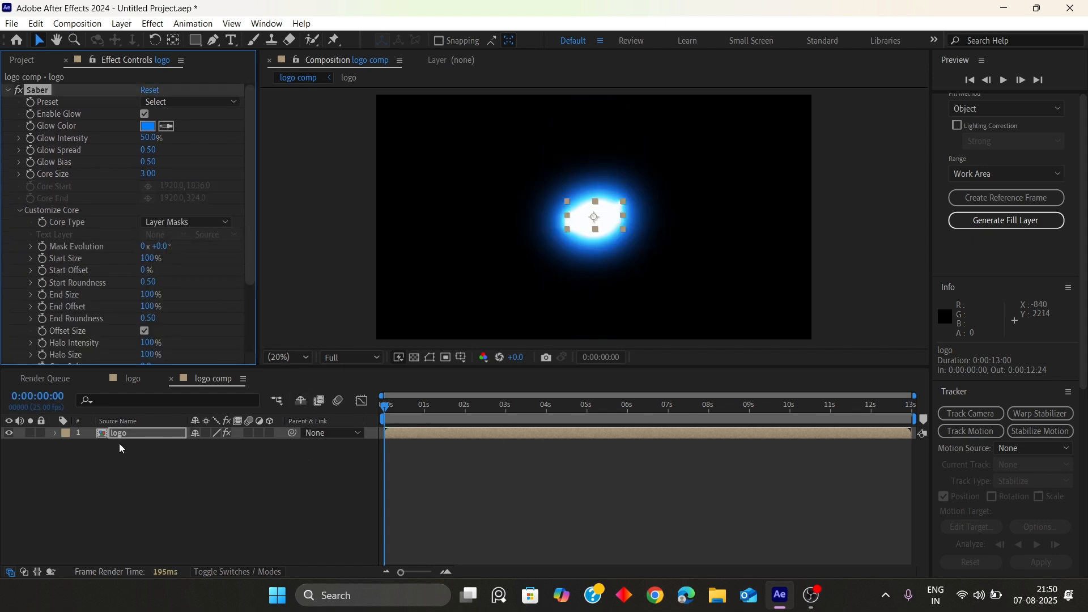
# Step: Apply Saber's Protocol preset and enlarge the logo layer to a uniform scale of 313%
pyautogui.press('s')
pyautogui.moveTo(205, 445); pyautogui.dragTo(321, 443)
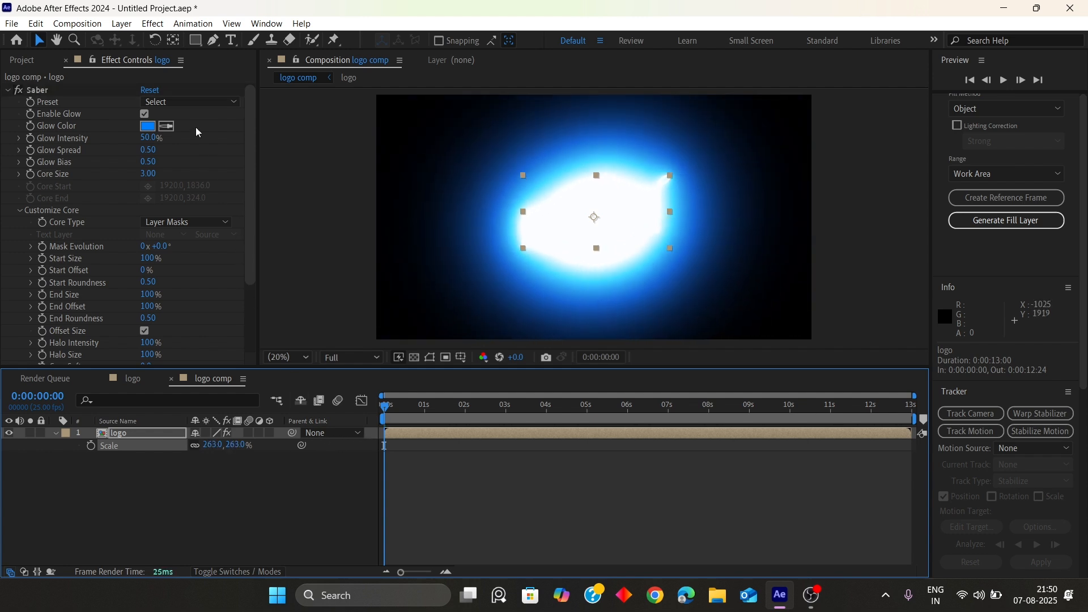
pyautogui.click(192, 102)
pyautogui.click(230, 494)
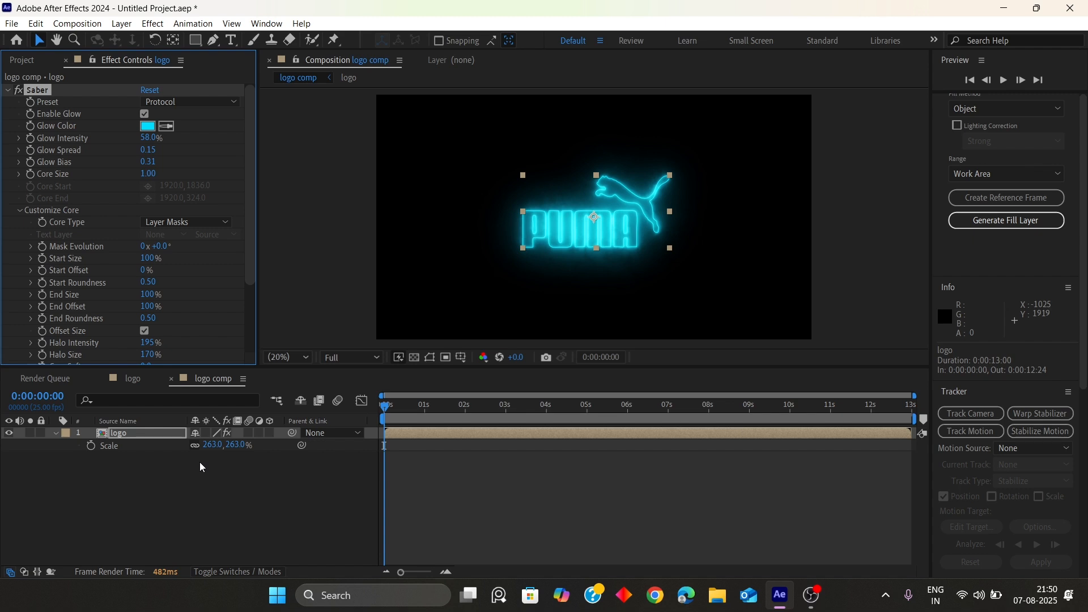
pyautogui.moveTo(211, 446); pyautogui.dragTo(257, 457)
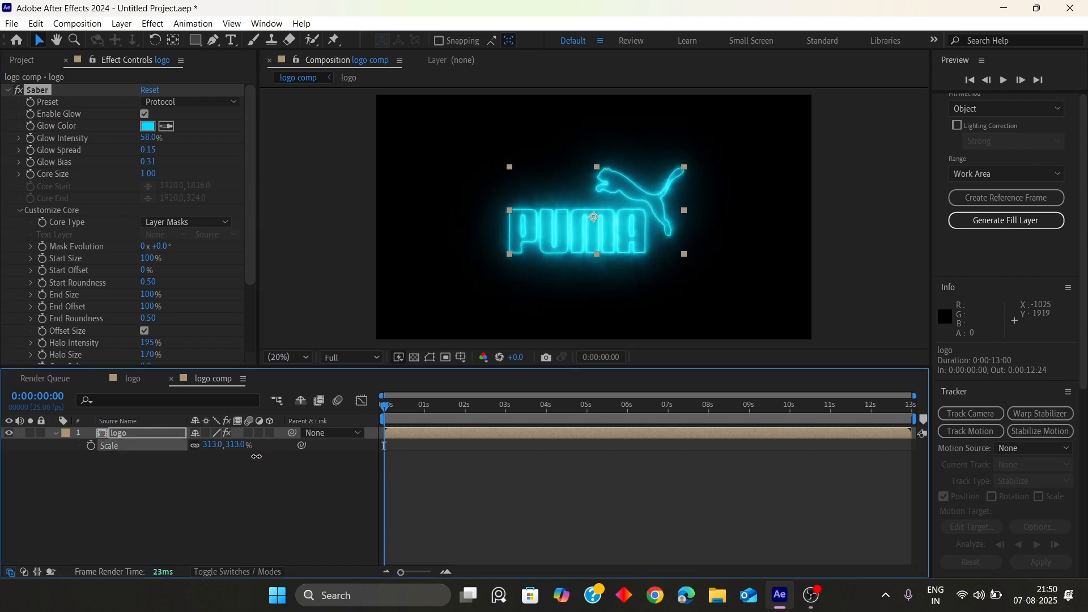
# Step: Change the Saber glow color on the logo to soft red, F45959
pyautogui.click(148, 126)
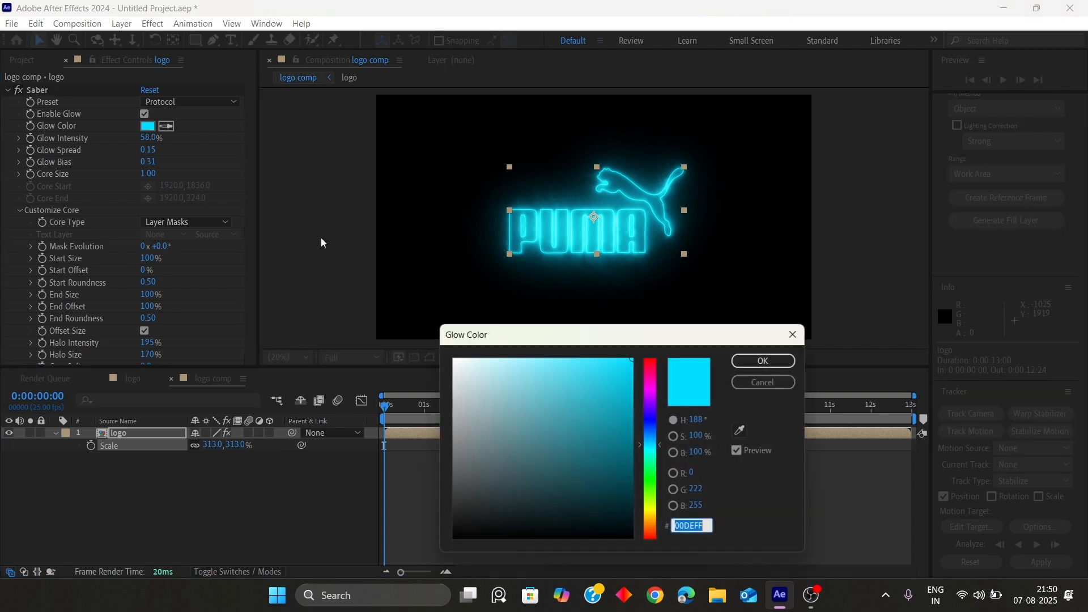
pyautogui.moveTo(651, 513); pyautogui.dragTo(650, 522)
pyautogui.moveTo(614, 404); pyautogui.dragTo(616, 359)
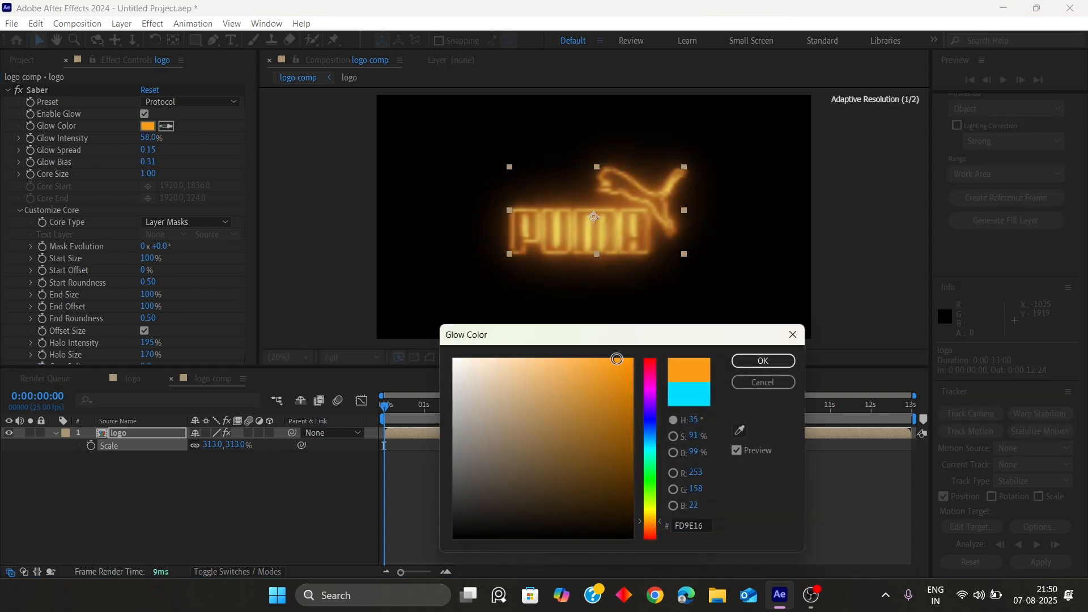
pyautogui.moveTo(650, 439); pyautogui.dragTo(650, 438)
pyautogui.moveTo(617, 383)
pyautogui.mouseDown()
pyautogui.moveTo(652, 360)
pyautogui.moveTo(585, 396)
pyautogui.moveTo(586, 364)
pyautogui.moveTo(579, 377)
pyautogui.moveTo(567, 366)
pyautogui.mouseUp()
pyautogui.click(622, 367)
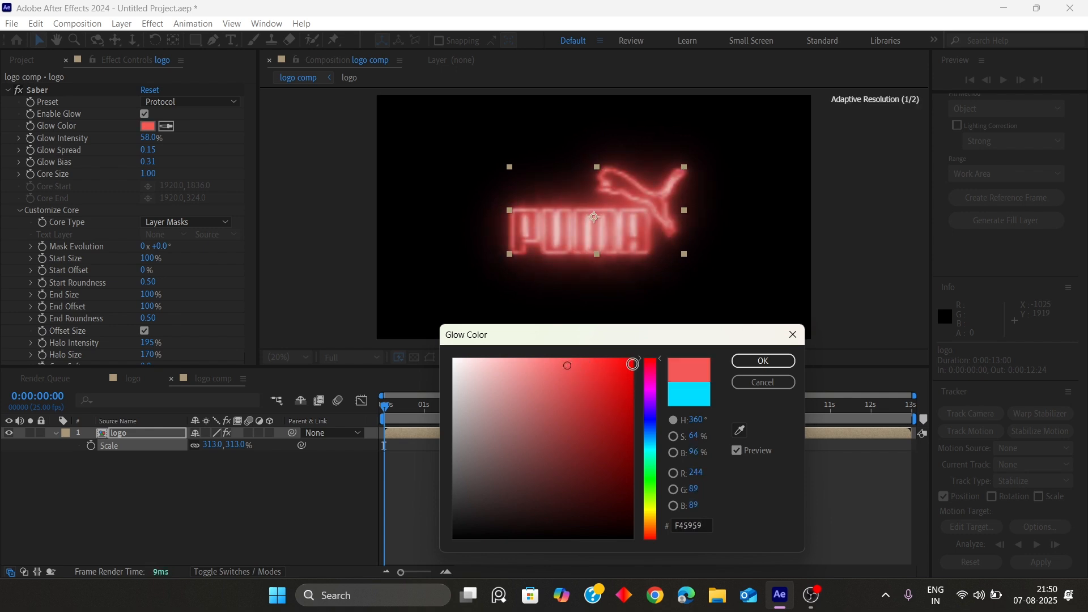
pyautogui.click(763, 361)
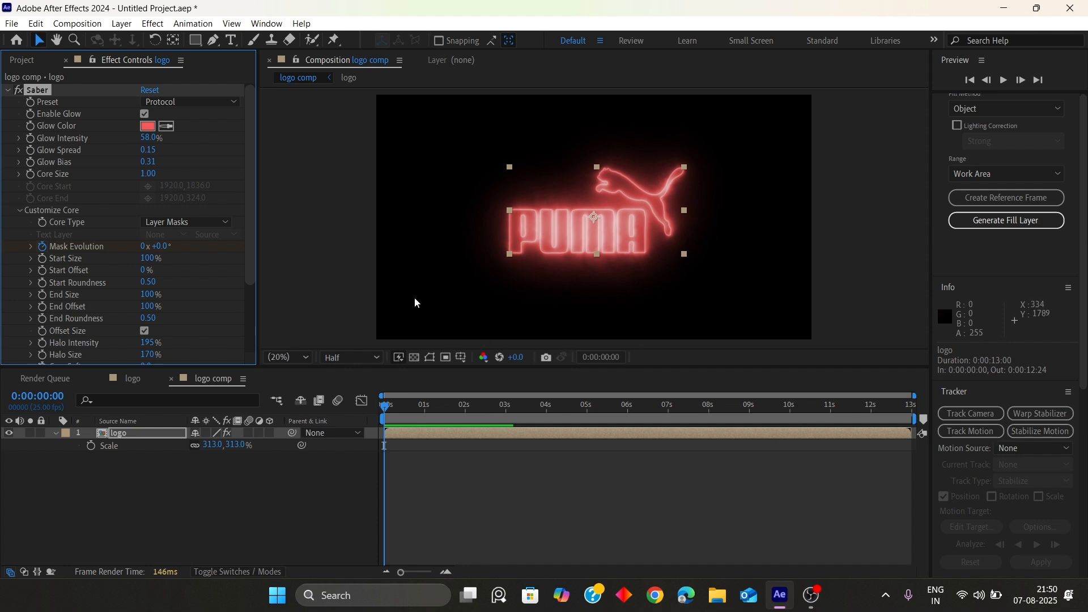
# Step: Set the logo's Saber Start Size to 1% and Start Offset to 100%, and enable keyframing for End Size and End Offset
pyautogui.click(151, 259)
pyautogui.write('1')
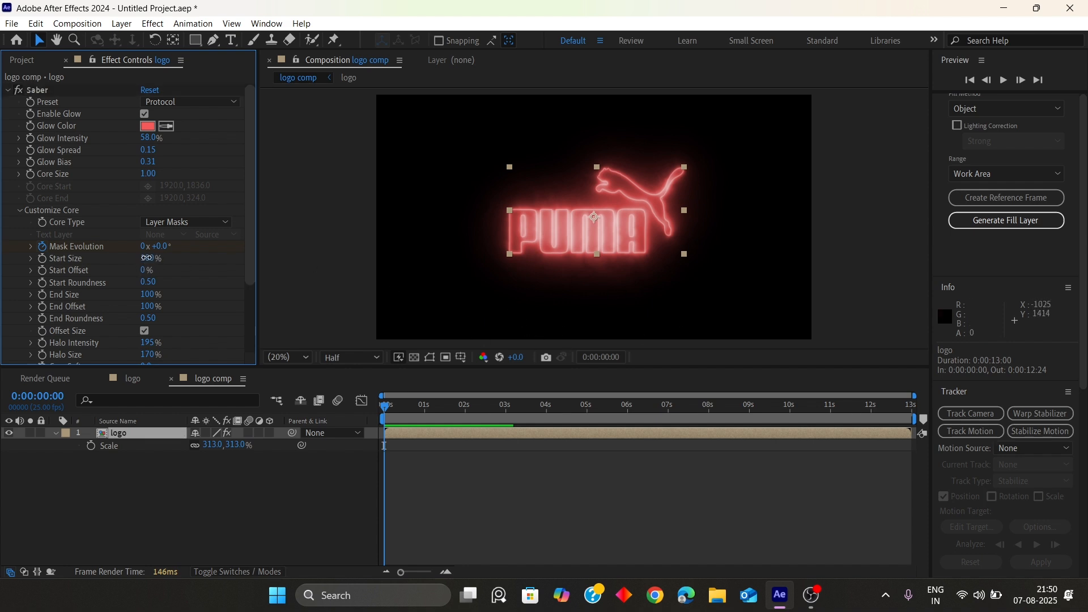
pyautogui.press('Return')
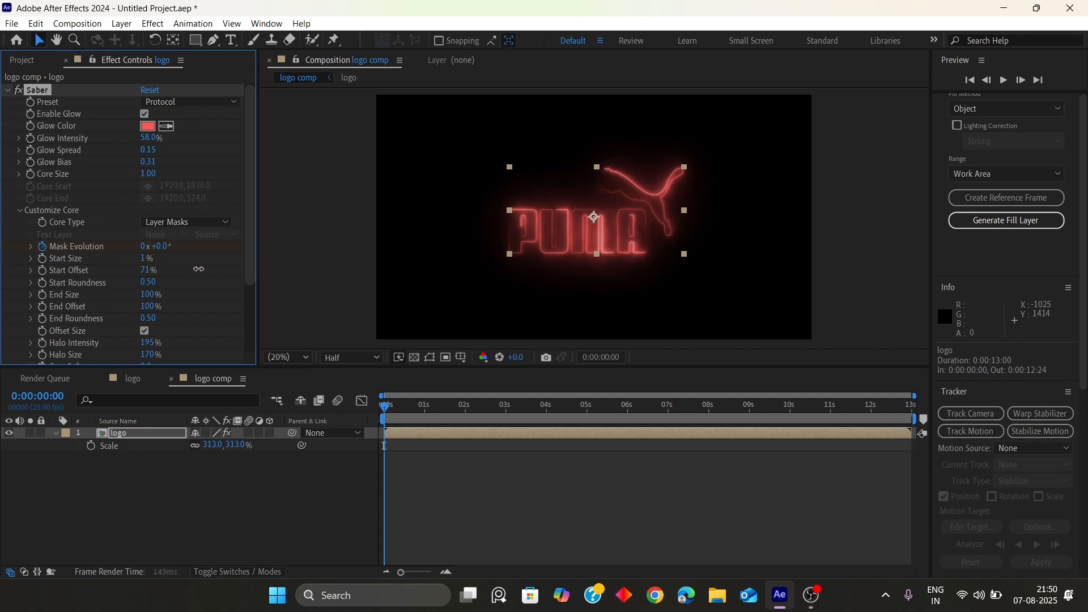
pyautogui.moveTo(141, 274); pyautogui.dragTo(314, 274)
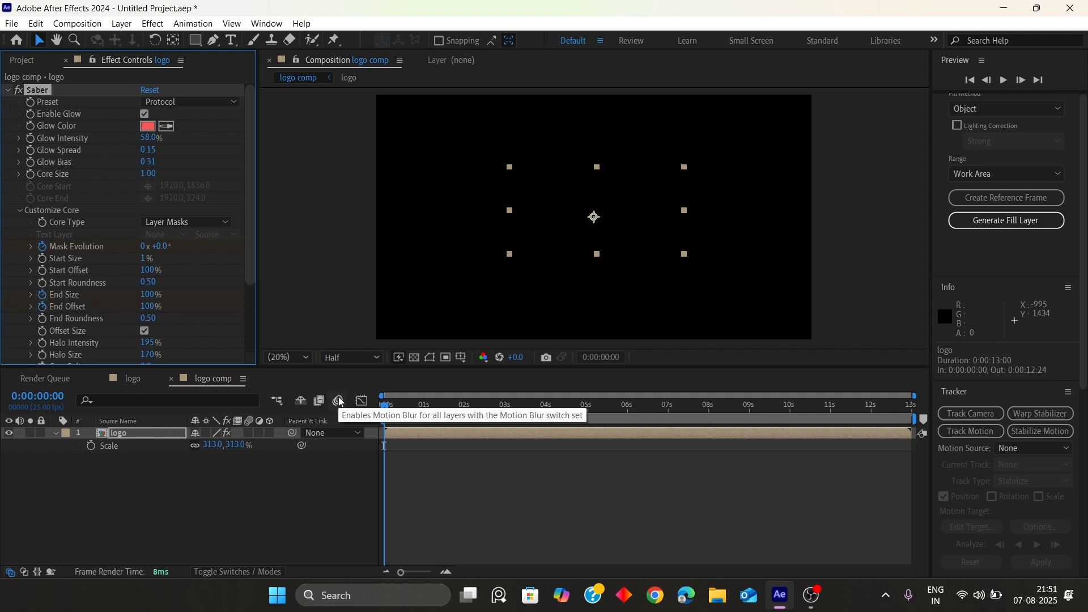
# Step: Show only the logo layer's keyframed Saber properties in the timeline
pyautogui.click(141, 422)
pyautogui.click(123, 421)
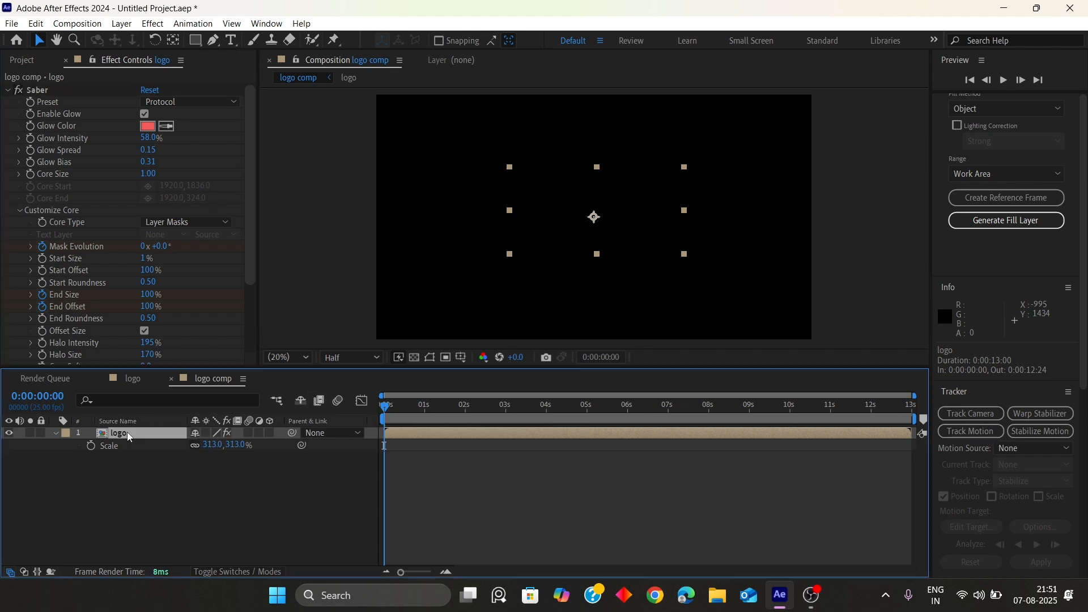
pyautogui.press('m')
pyautogui.moveTo(403, 513); pyautogui.dragTo(357, 425)
pyautogui.press('Delete')
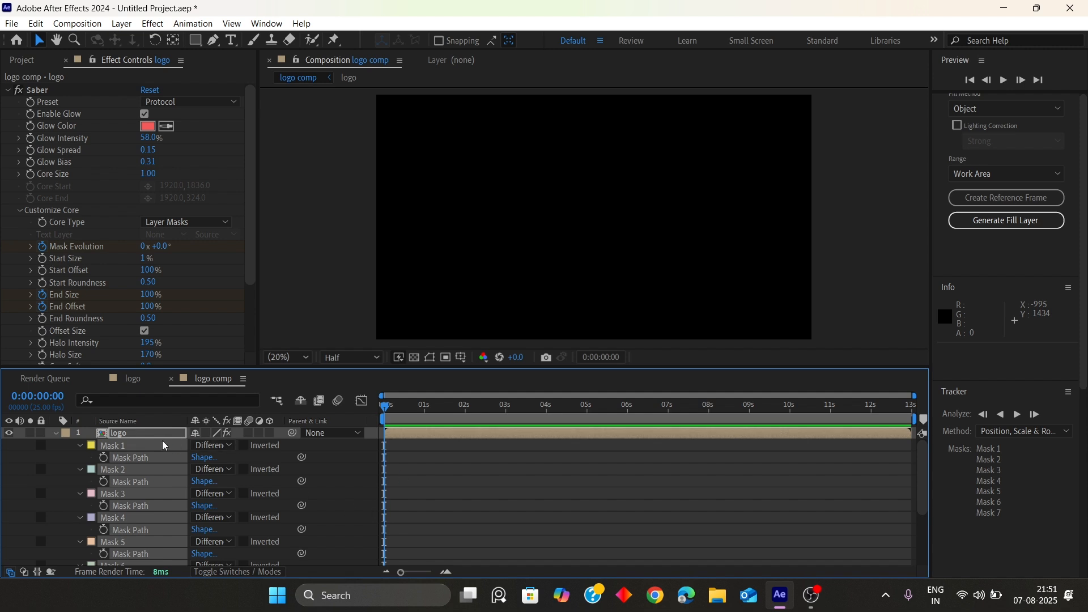
pyautogui.press('u')
pyautogui.press('u')
pyautogui.click(125, 432)
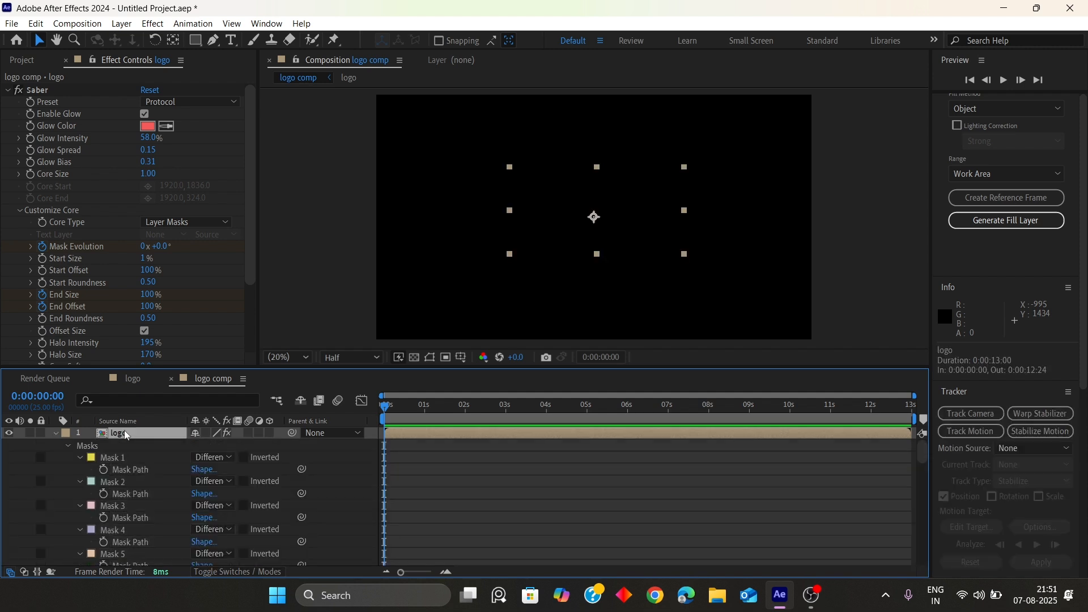
pyautogui.press('u')
pyautogui.press('u')
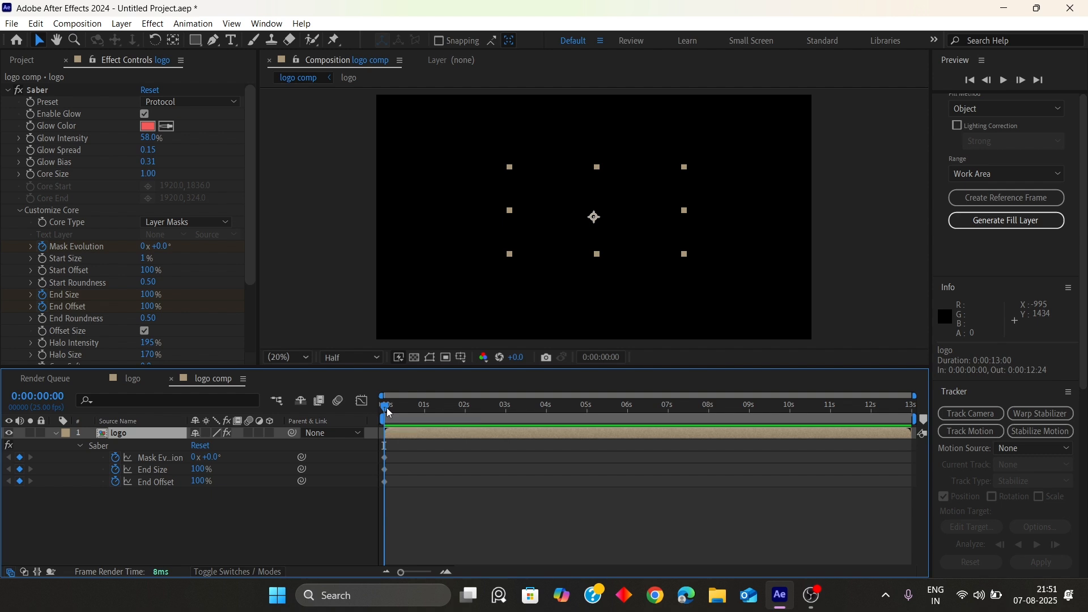
# Step: Set End Offset to 1% at 2 seconds, and add End Size and End Offset keyframes at 0:00:06:24
pyautogui.moveTo(388, 412); pyautogui.dragTo(469, 417)
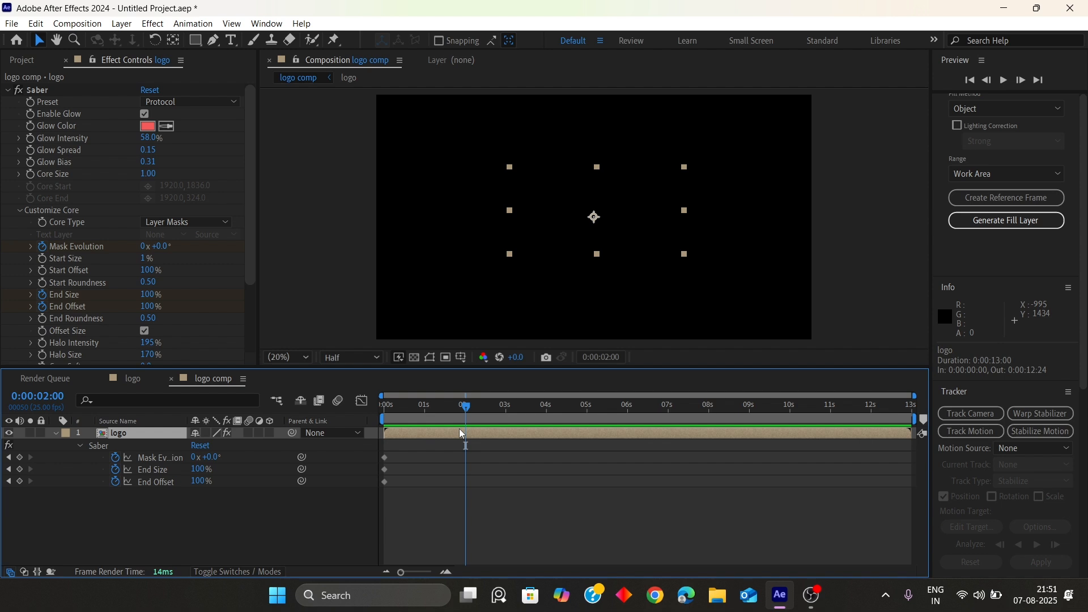
pyautogui.moveTo(147, 306); pyautogui.dragTo(68, 314)
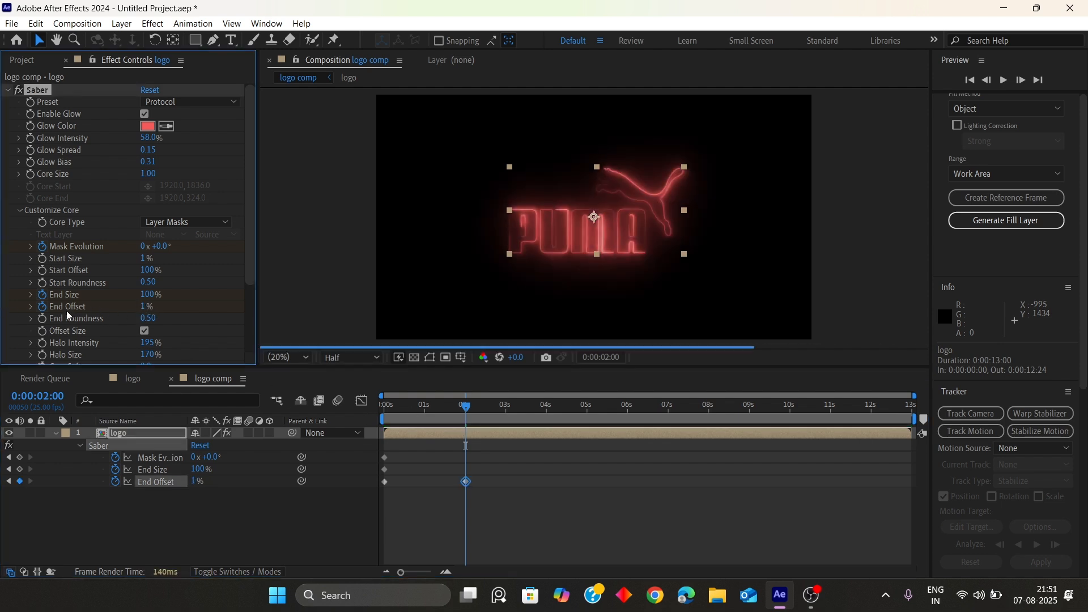
pyautogui.click(20, 469)
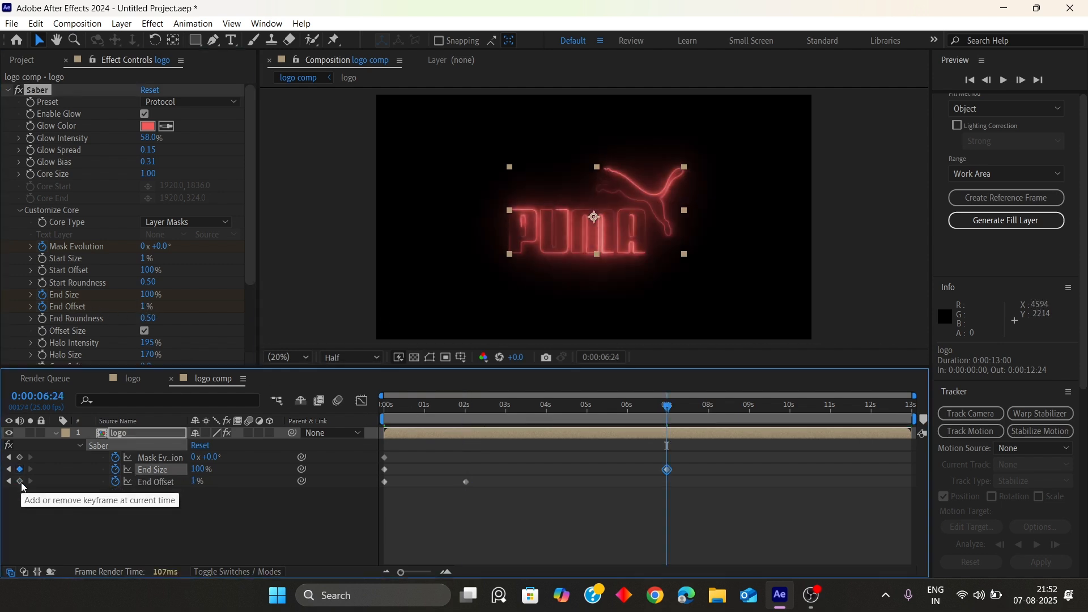
pyautogui.click(20, 482)
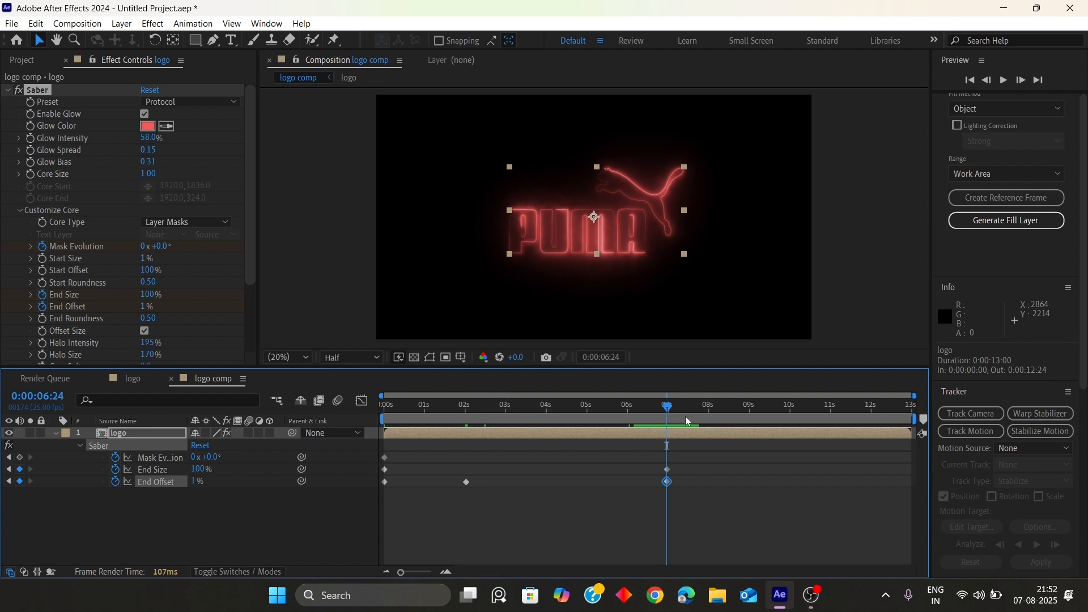
# Step: At 0:00:08:01, set Saber's End Size to 0% and End Offset to 100%
pyautogui.moveTo(683, 407); pyautogui.dragTo(712, 410)
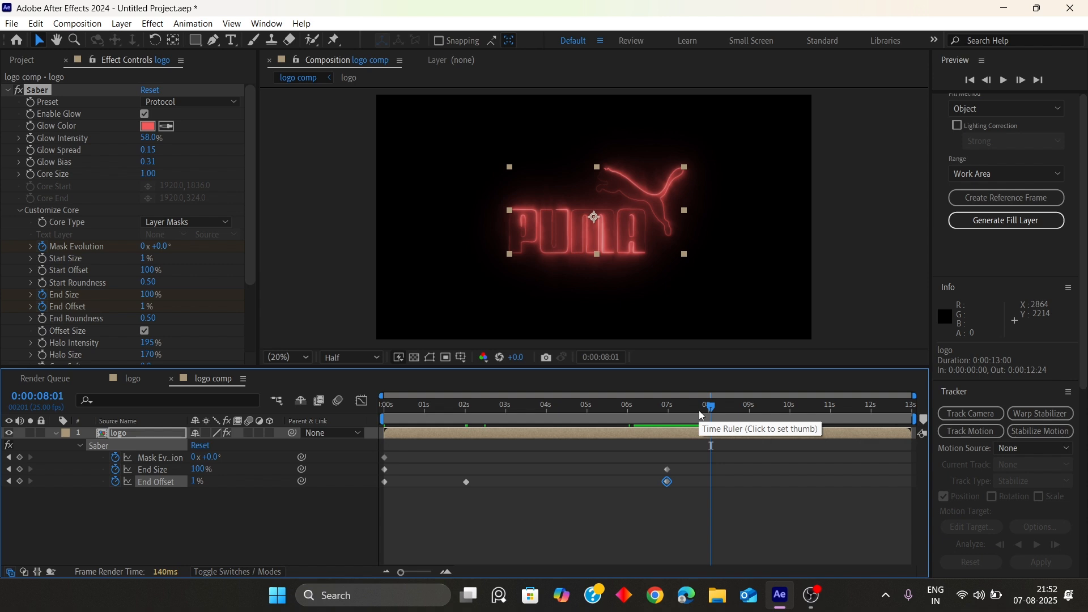
pyautogui.click(147, 295)
pyautogui.write('0')
pyautogui.press('Return')
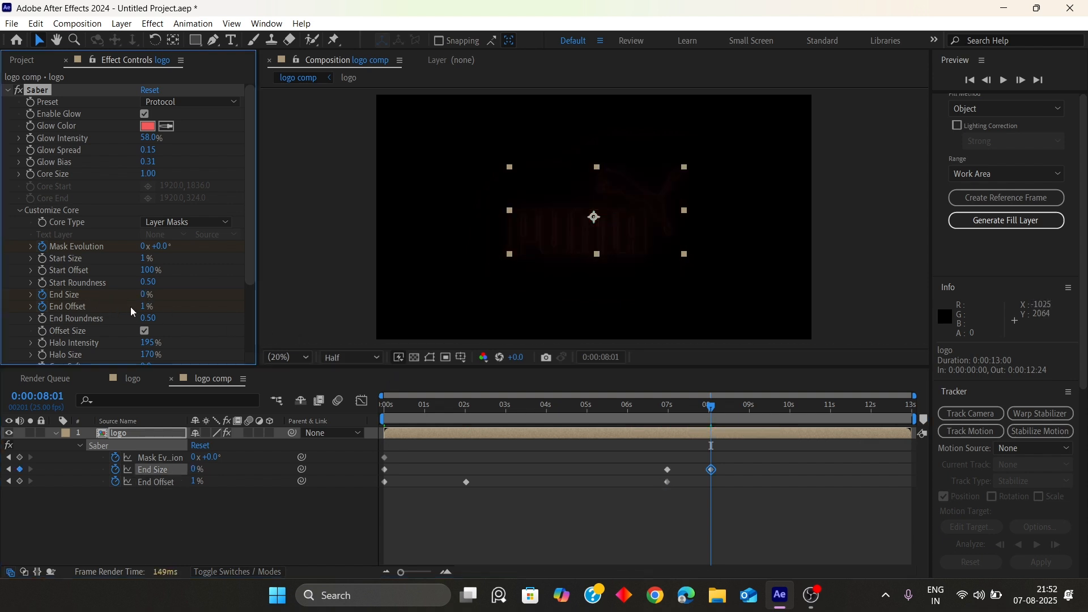
pyautogui.click(144, 307)
pyautogui.write('100')
pyautogui.press('Return')
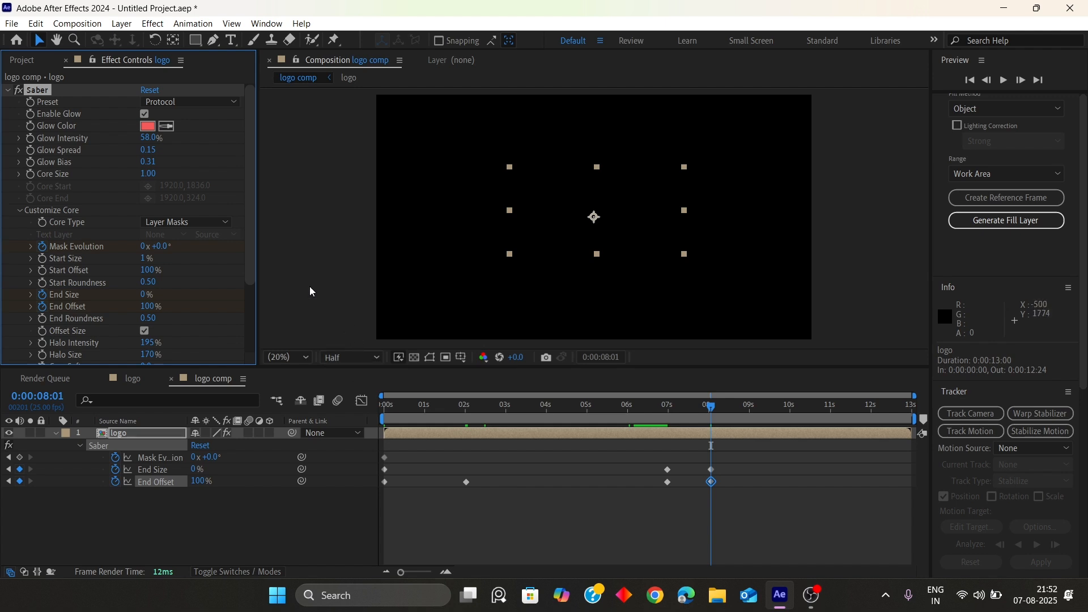
# Step: Set Mask Evolution to 2 revolutions at 0:00:08:01 and apply Easy Ease to the keyframes near 7 and 8 seconds
pyautogui.click(145, 246)
pyautogui.write('2')
pyautogui.press('Return')
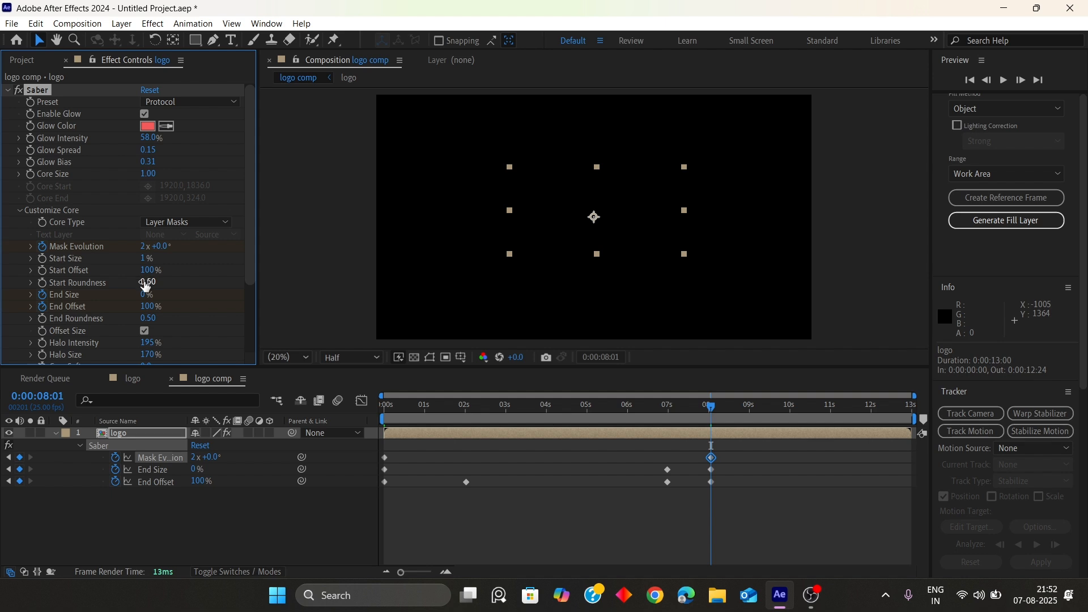
pyautogui.moveTo(748, 487); pyautogui.dragTo(638, 430)
pyautogui.press('F9')
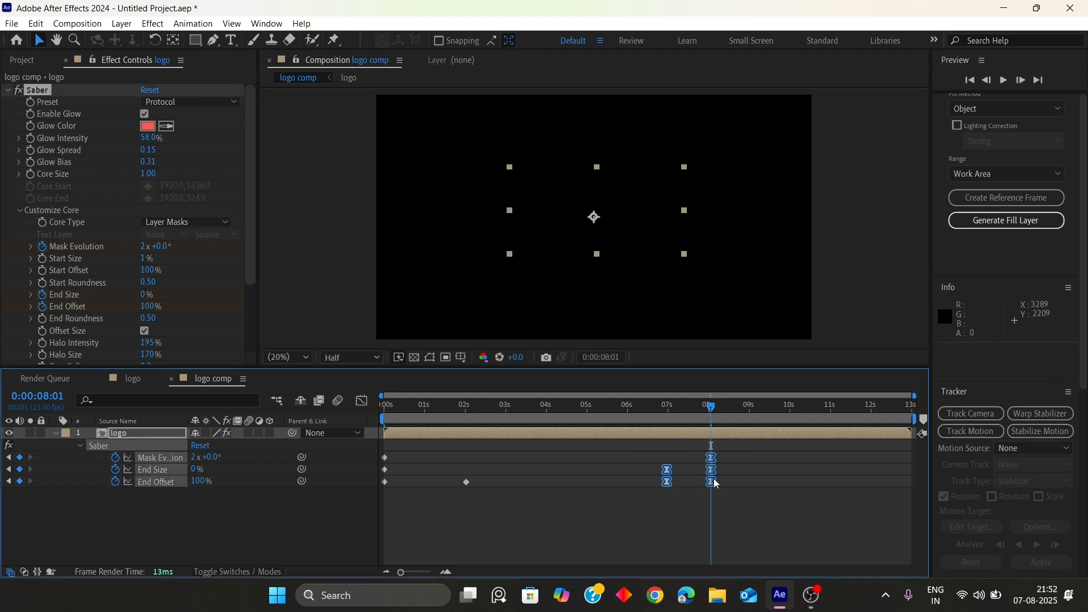
# Step: Create a composition named texture and place Texture.jpg in it at a uniform scale of 141%
pyautogui.hotkey('ctrl', 'n')
pyautogui.write('texture')
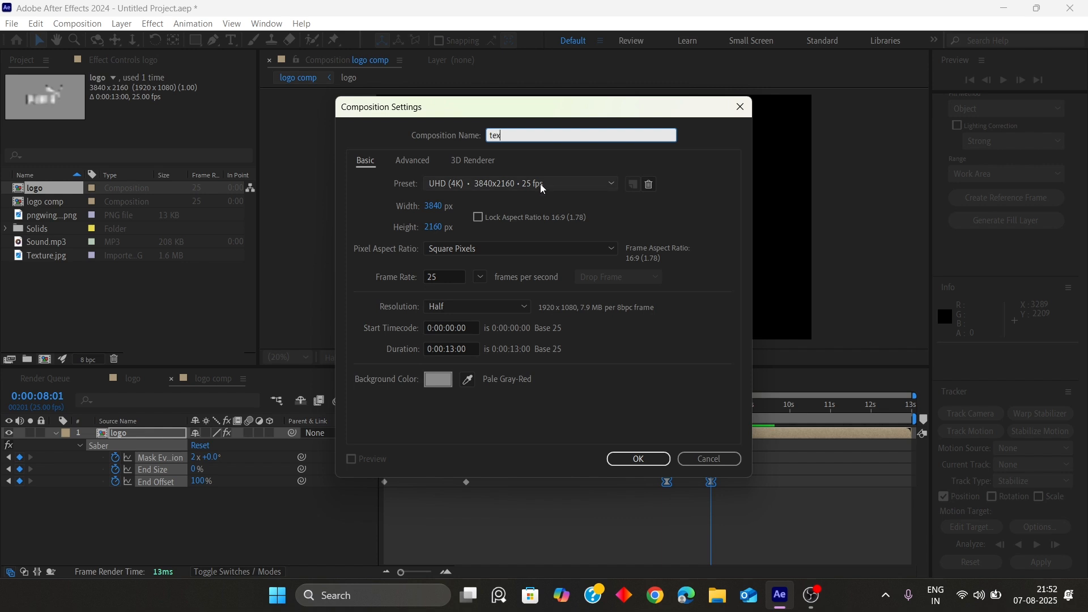
pyautogui.click(639, 458)
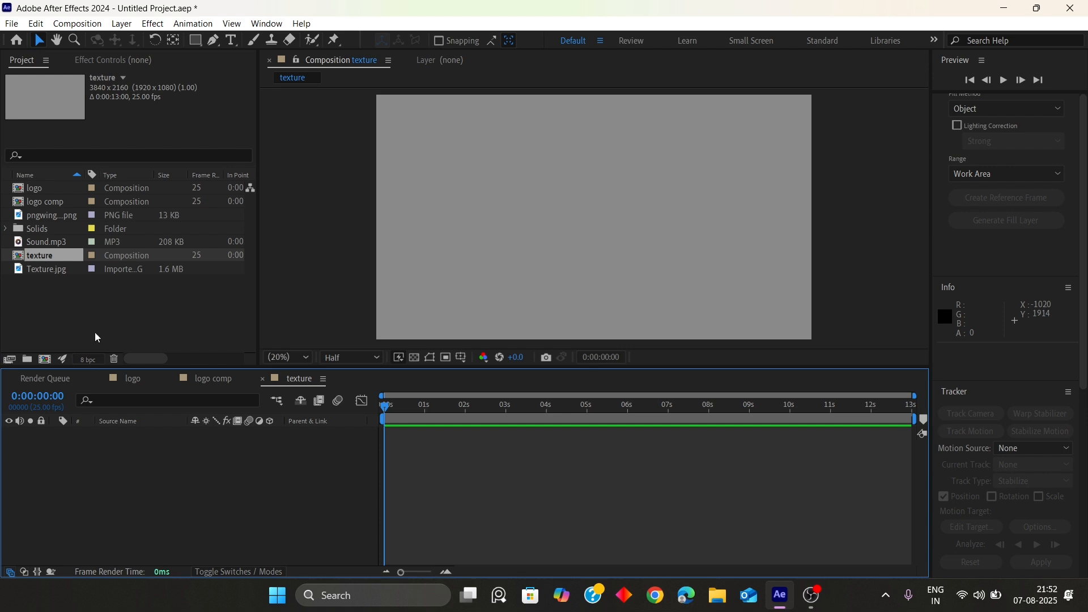
pyautogui.moveTo(45, 268); pyautogui.dragTo(101, 491)
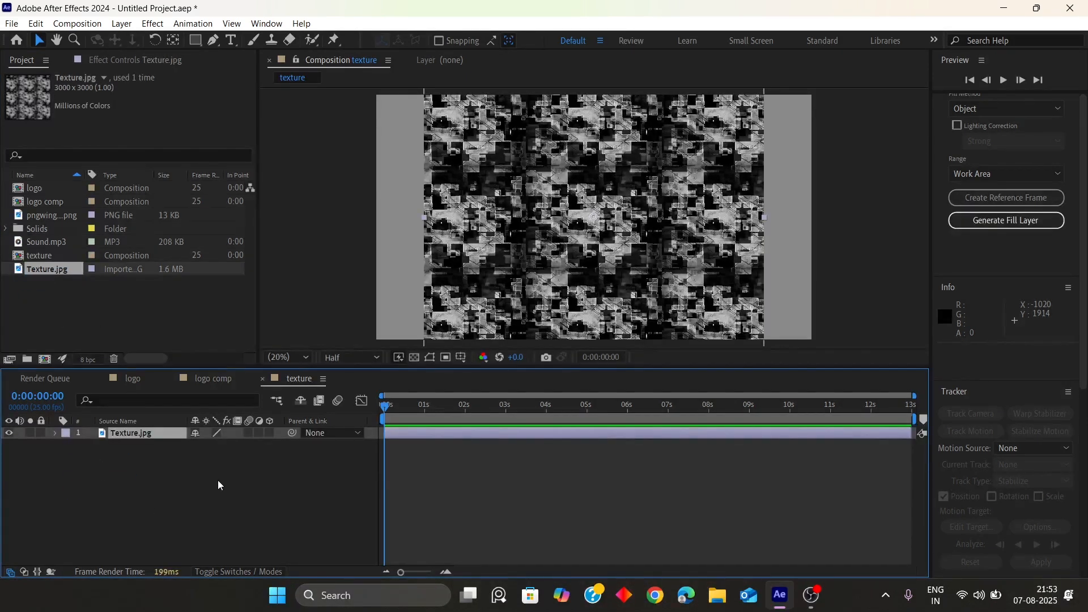
pyautogui.press('s')
pyautogui.moveTo(213, 446); pyautogui.dragTo(238, 445)
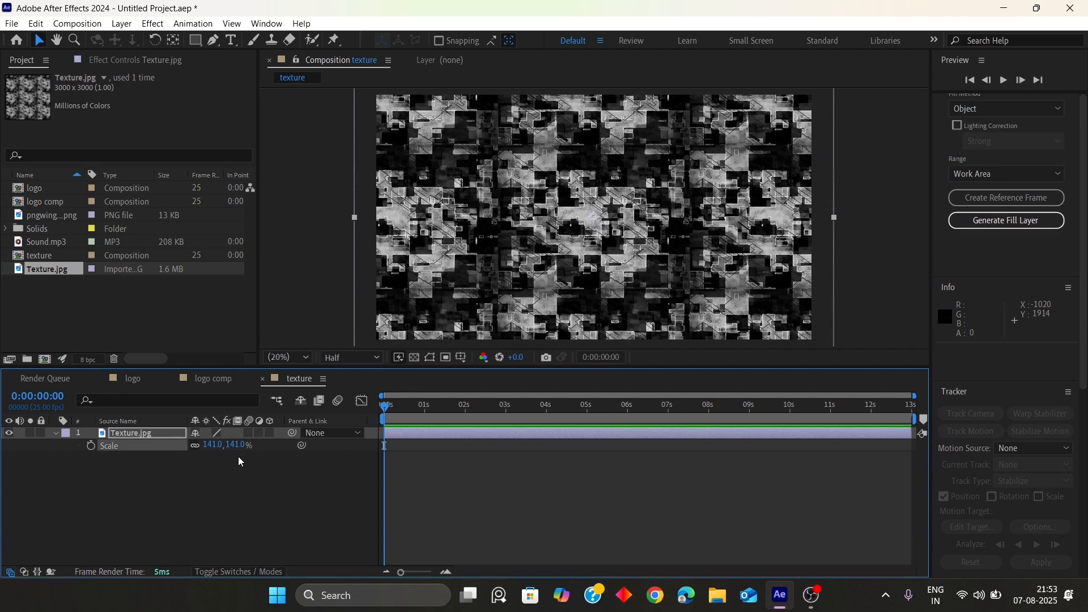
# Step: Apply the Levels effect to the Texture.jpg layer and set its gamma to 0.8
pyautogui.click(160, 434)
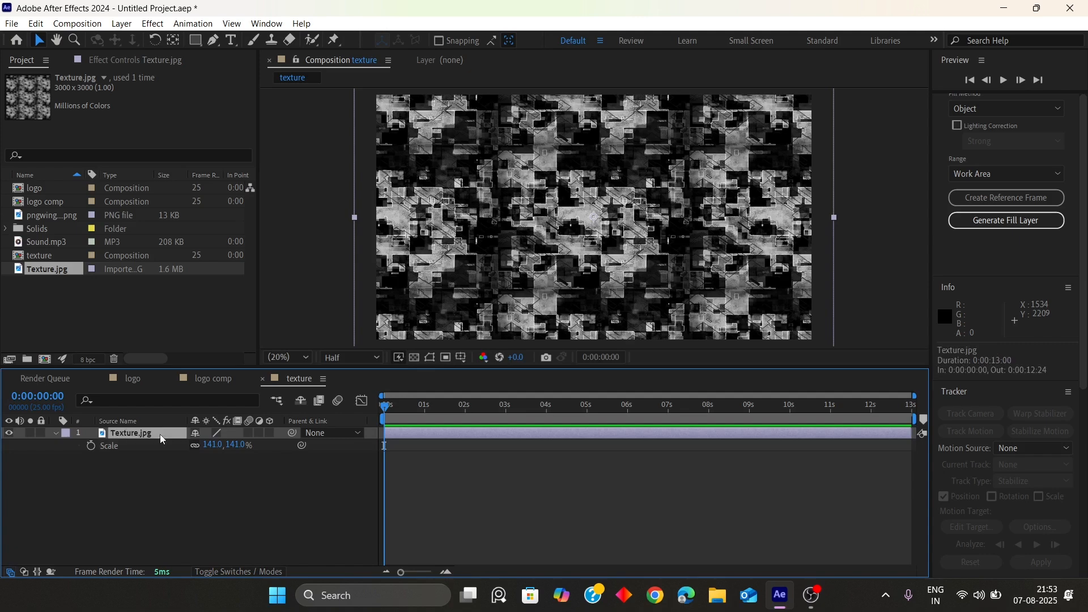
pyautogui.hotkey('ctrl', 'space')
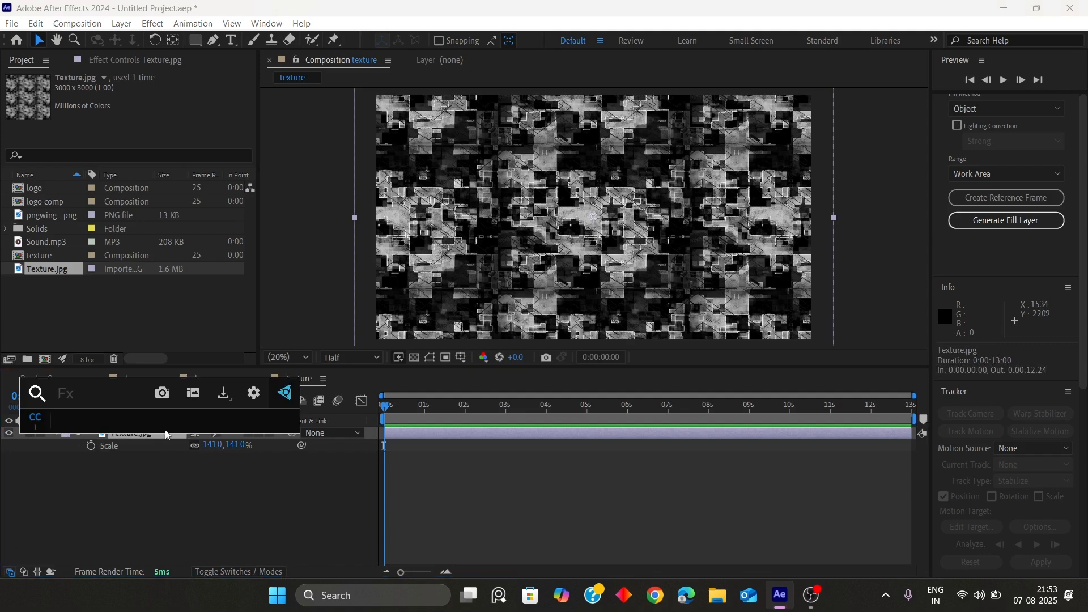
pyautogui.write('le')
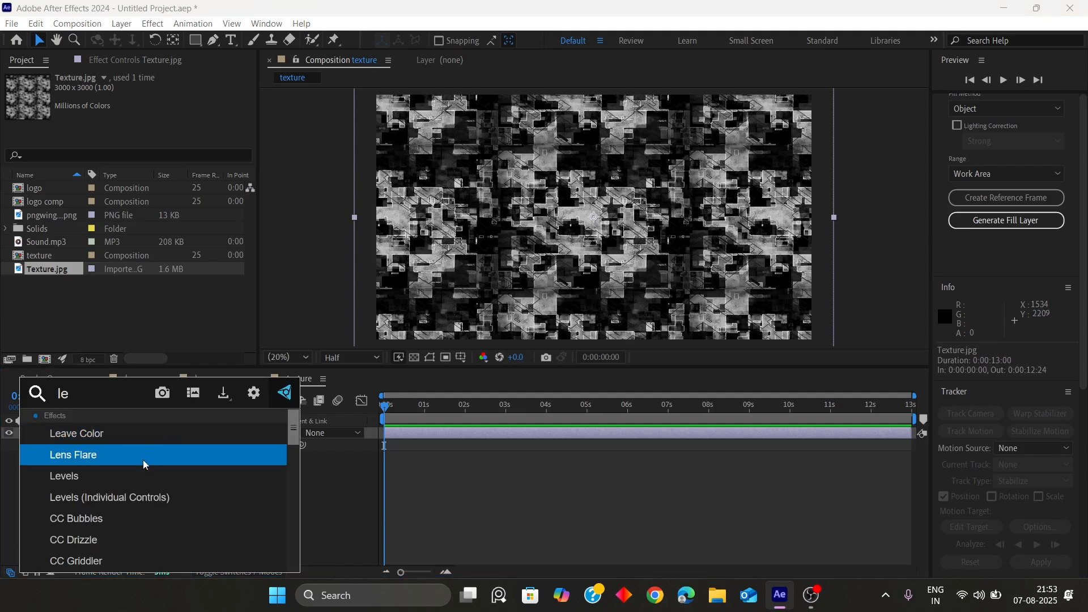
pyautogui.click(117, 475)
pyautogui.click(148, 225)
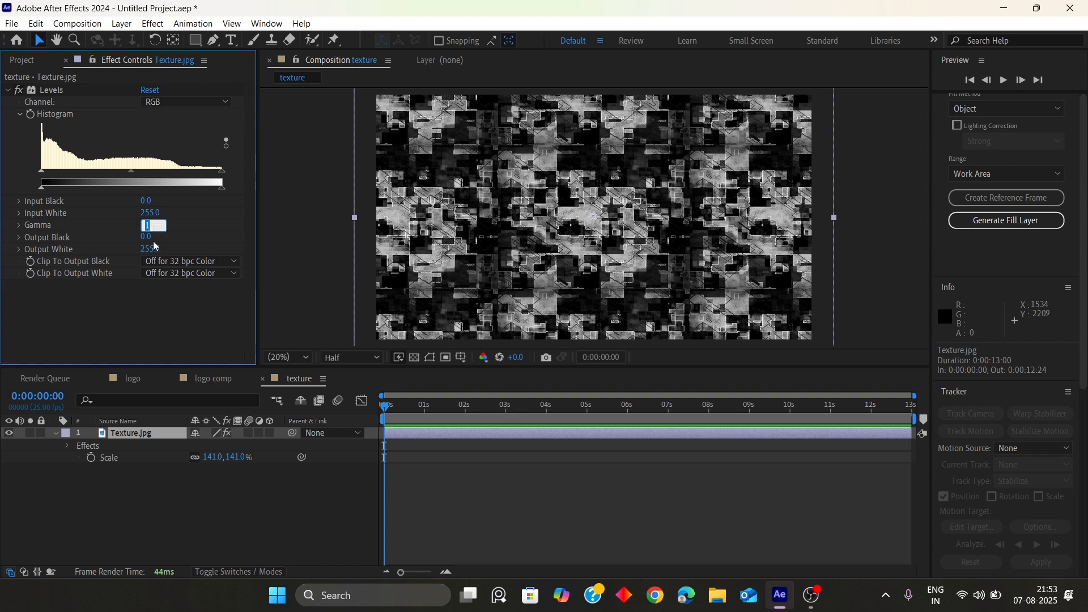
pyautogui.write('0.8')
pyautogui.press('Return')
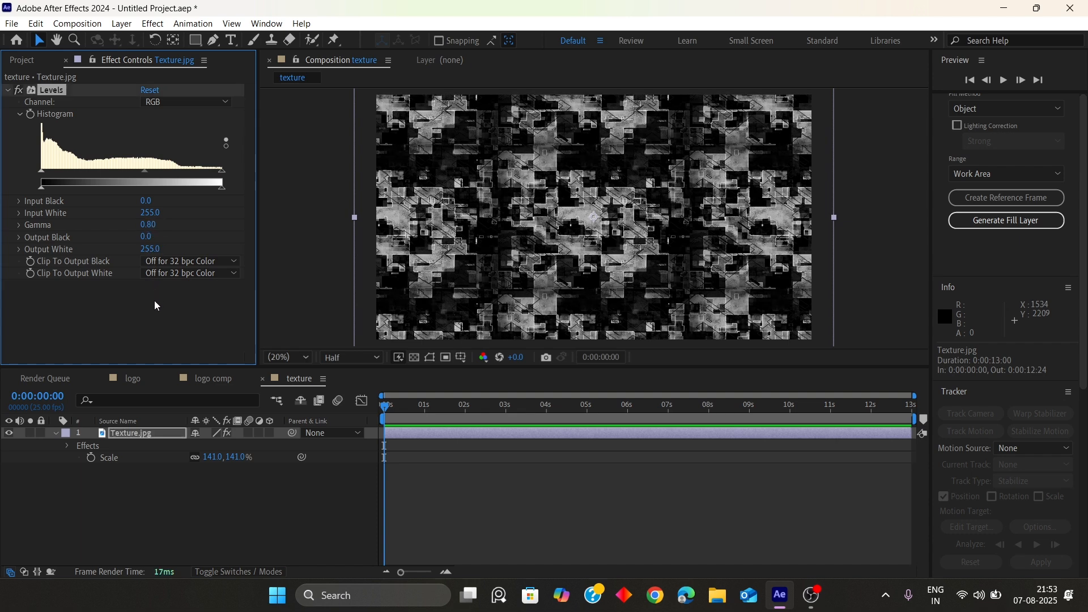
# Step: Create a composition named floor comp and place the texture composition in it as a layer
pyautogui.hotkey('ctrl', '0')
pyautogui.hotkey('ctrl', 'n')
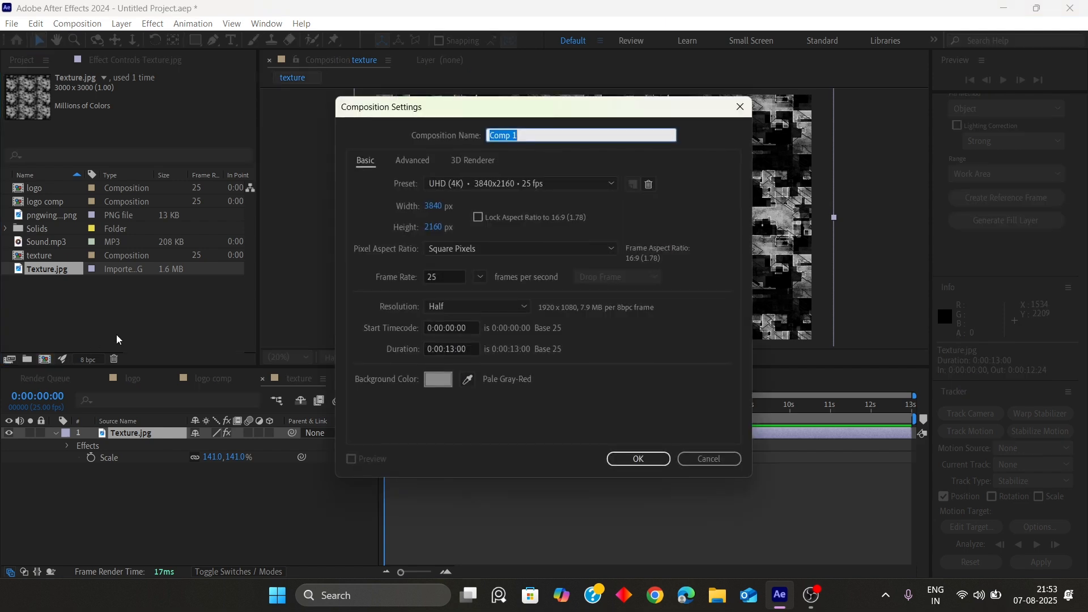
pyautogui.write('f')
pyautogui.write('or comp')
pyautogui.press('Return')
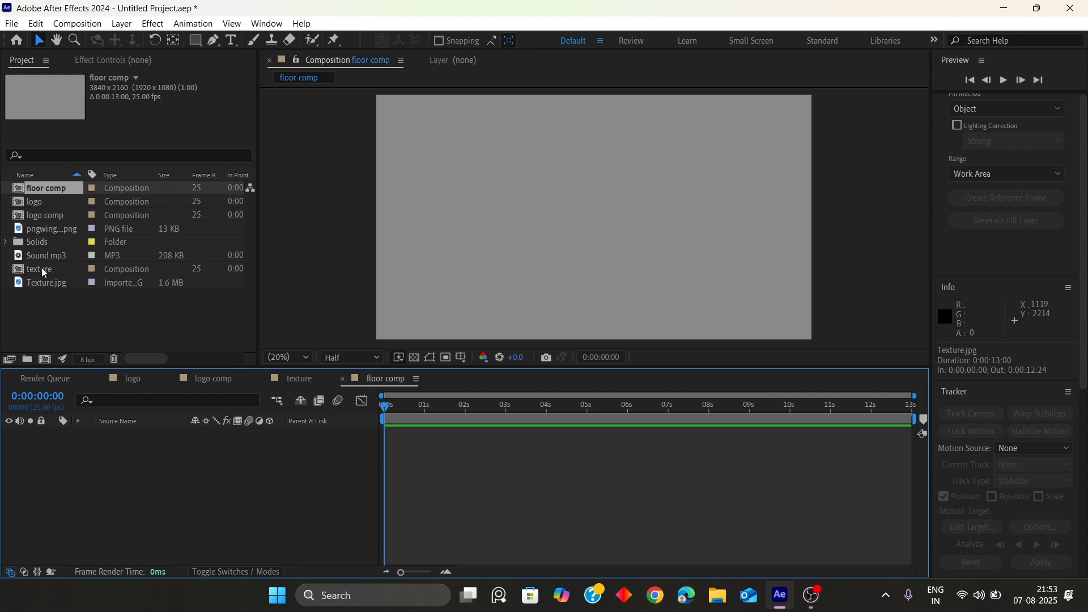
pyautogui.moveTo(42, 268); pyautogui.dragTo(130, 478)
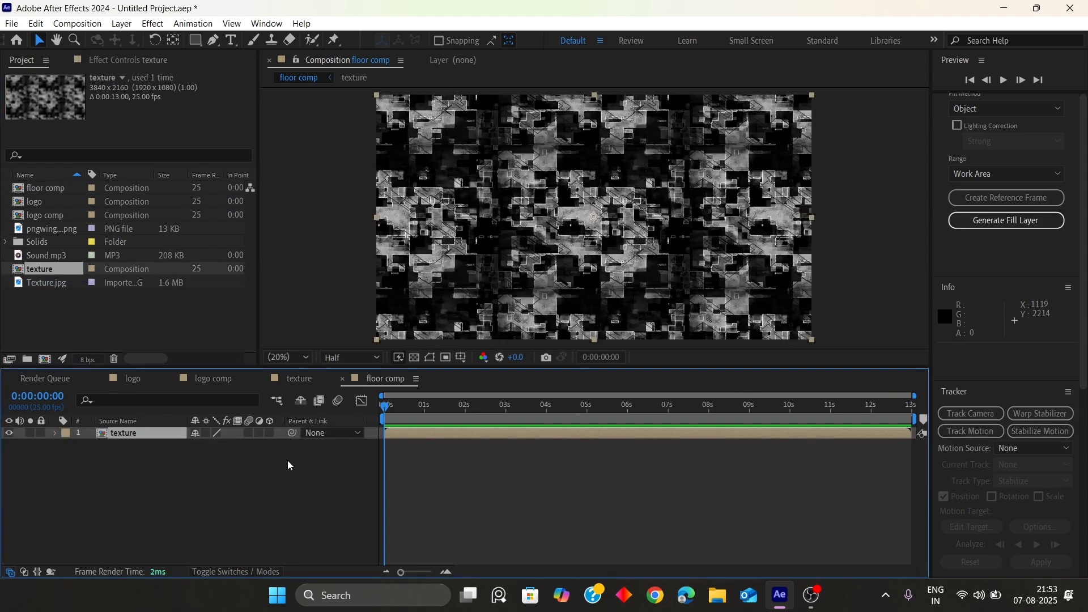
# Step: Make the texture layer 3D and lay it flat with an X orientation of 90°
pyautogui.click(270, 433)
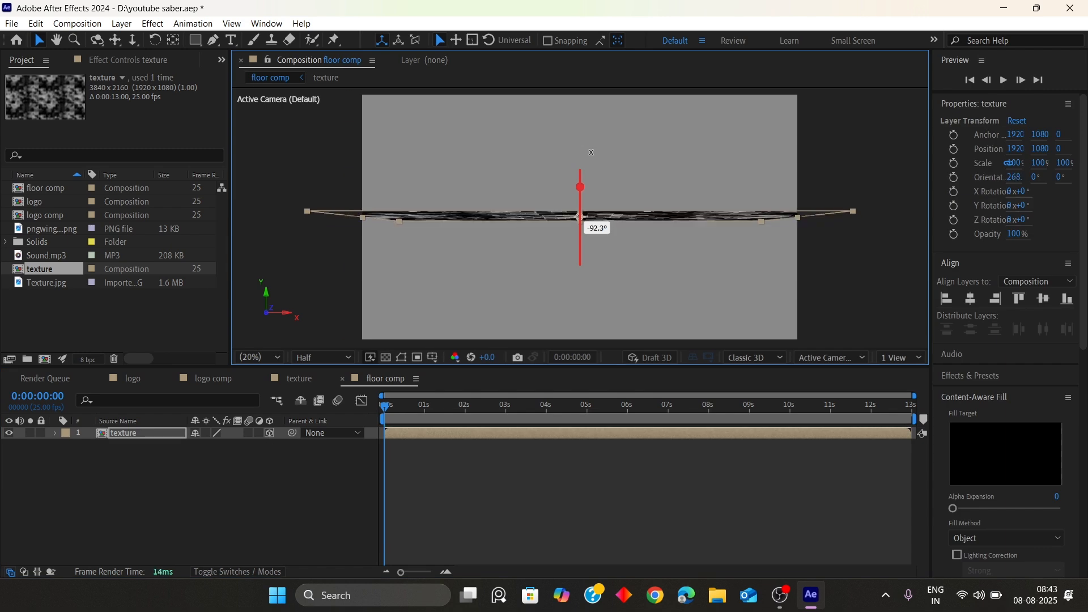
pyautogui.moveTo(591, 153); pyautogui.dragTo(593, 155)
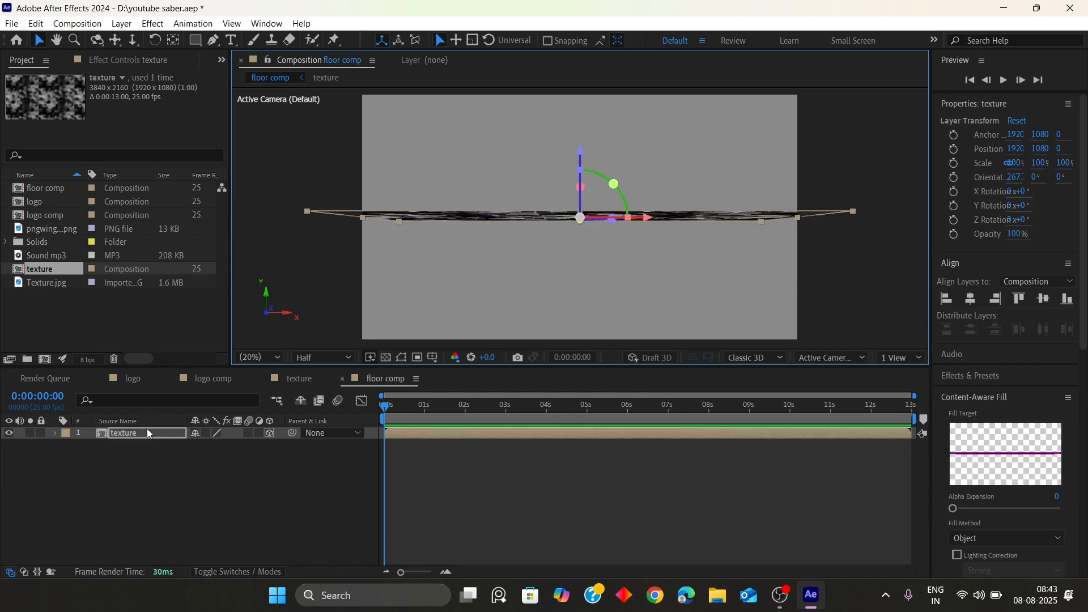
pyautogui.press('r')
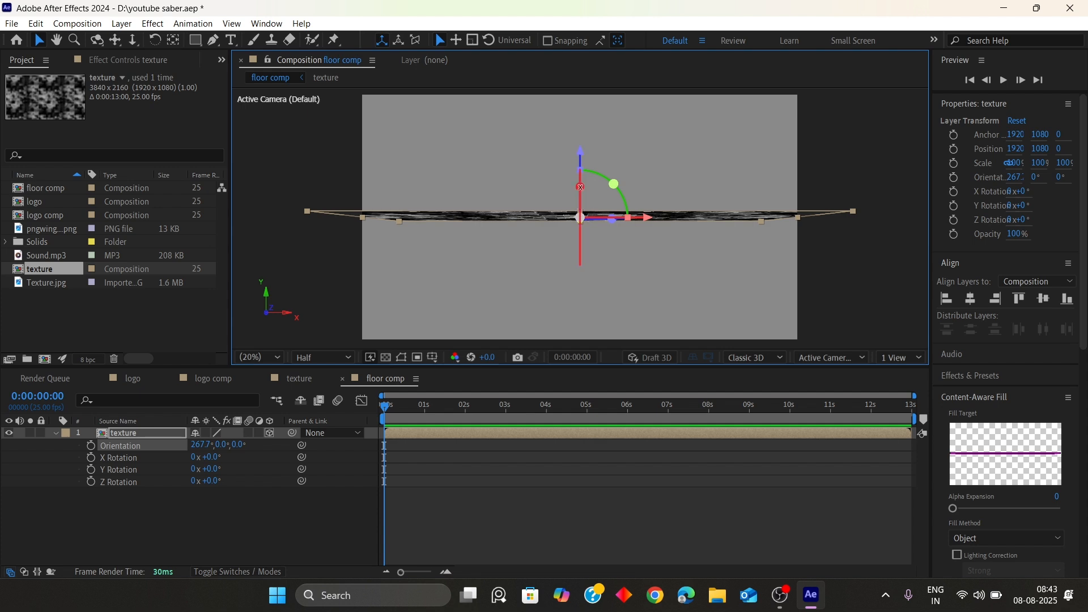
pyautogui.moveTo(580, 218); pyautogui.dragTo(591, 188)
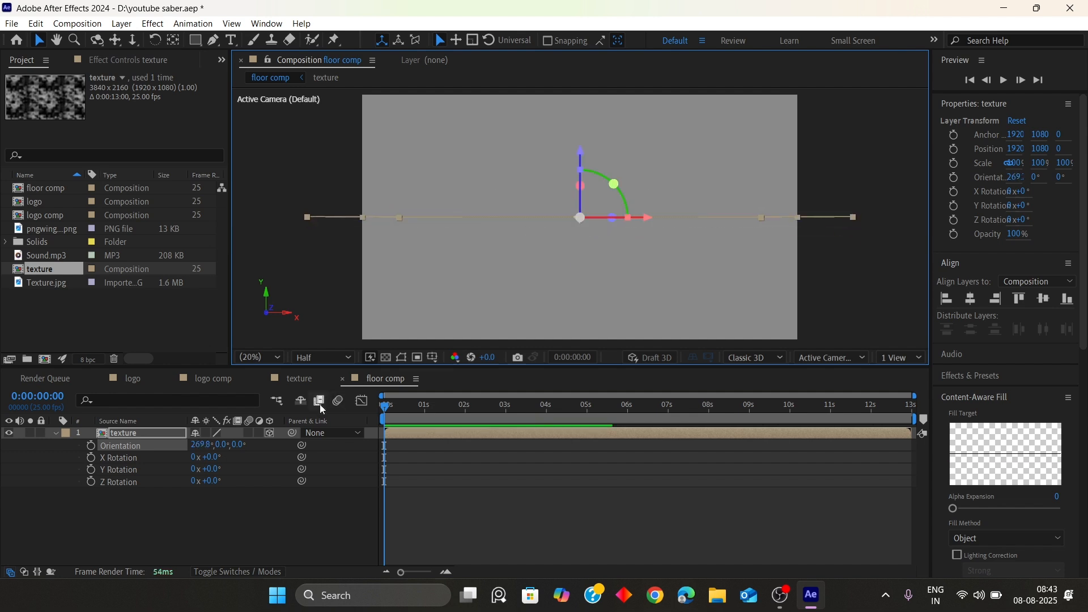
pyautogui.click(204, 446)
pyautogui.write('90')
pyautogui.press('Return')
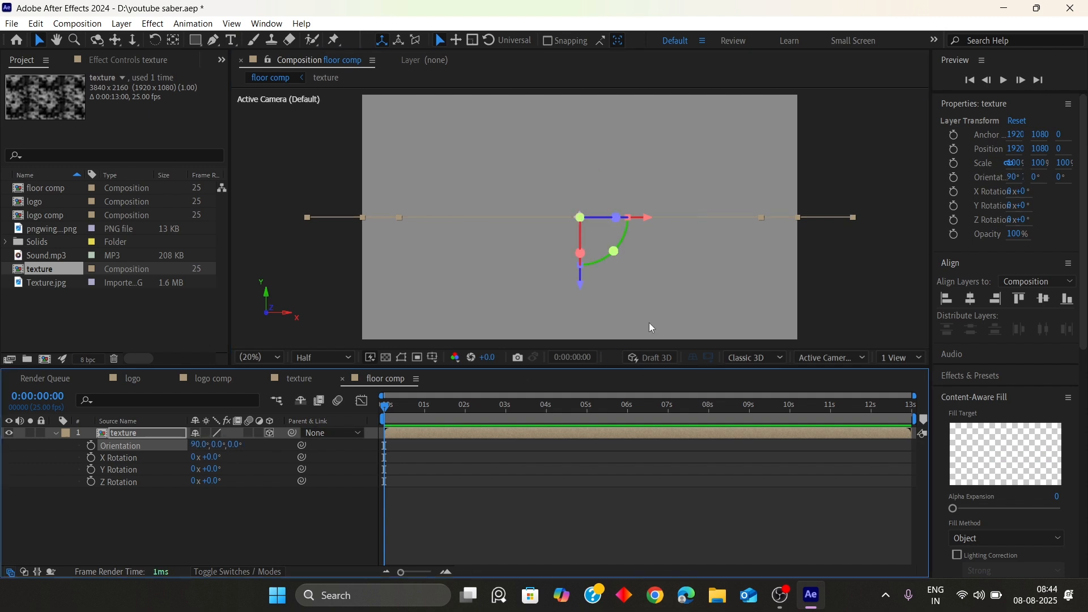
# Step: Lower the flat texture layer along its vertical axis to a Y position of about 1779
pyautogui.moveTo(582, 238); pyautogui.dragTo(593, 231)
pyautogui.hotkey('ctrl', 'z')
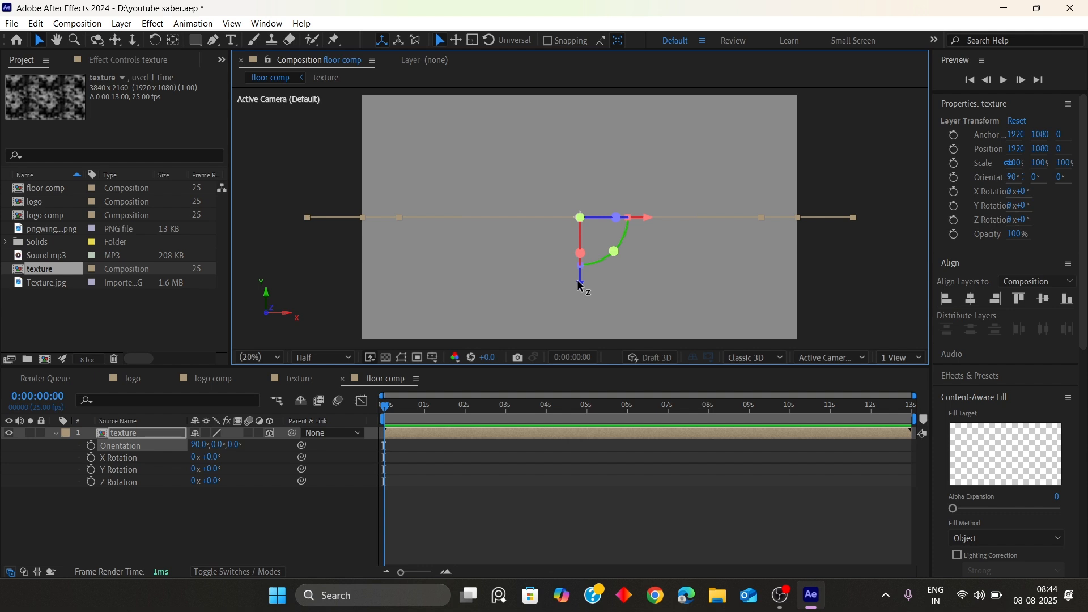
pyautogui.moveTo(579, 285); pyautogui.dragTo(582, 373)
# Step: Apply Motion Tile to the texture layer with output width 180, output height 300 and mirrored edges
pyautogui.hotkey('ctrl', 'space')
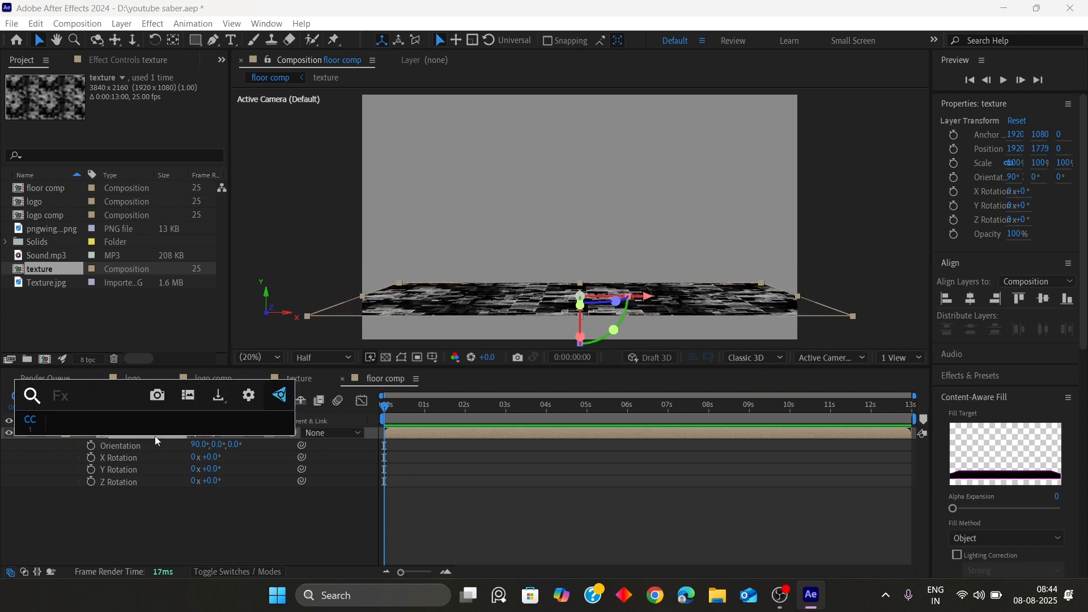
pyautogui.write('mot')
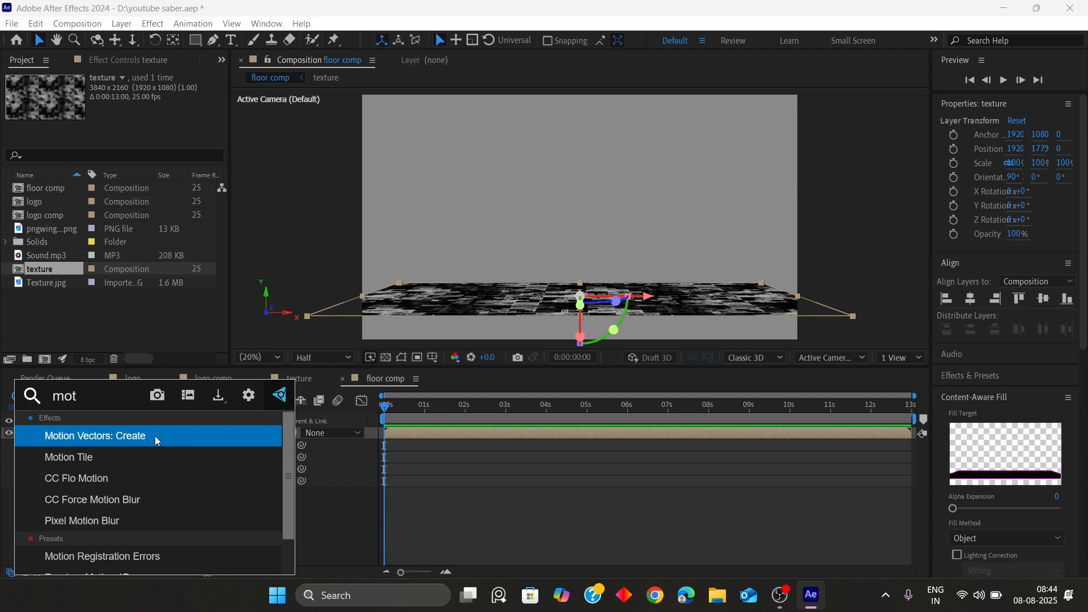
pyautogui.write('io')
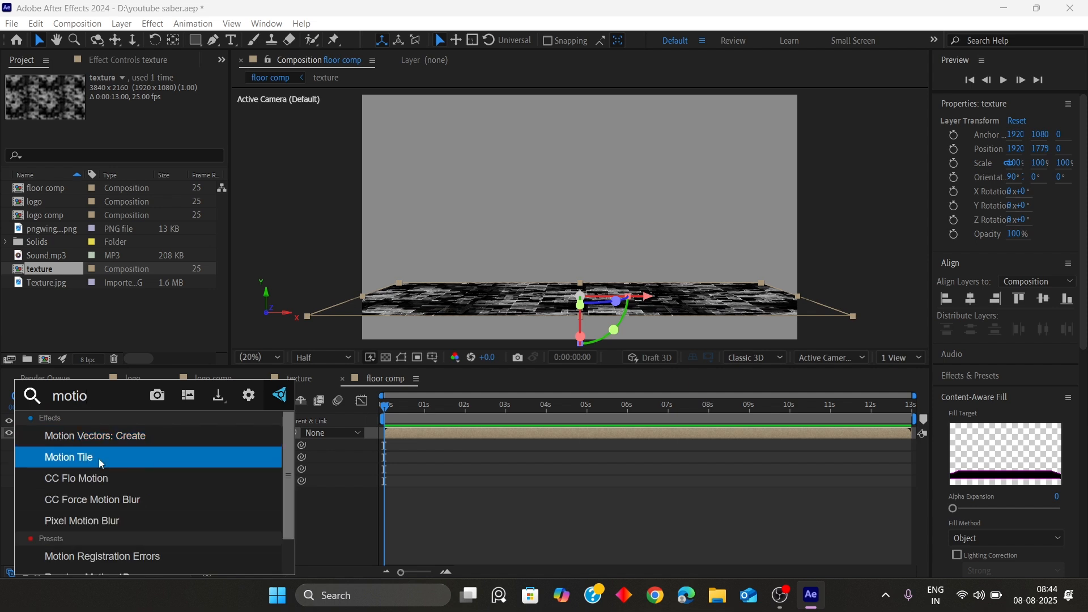
pyautogui.click(98, 458)
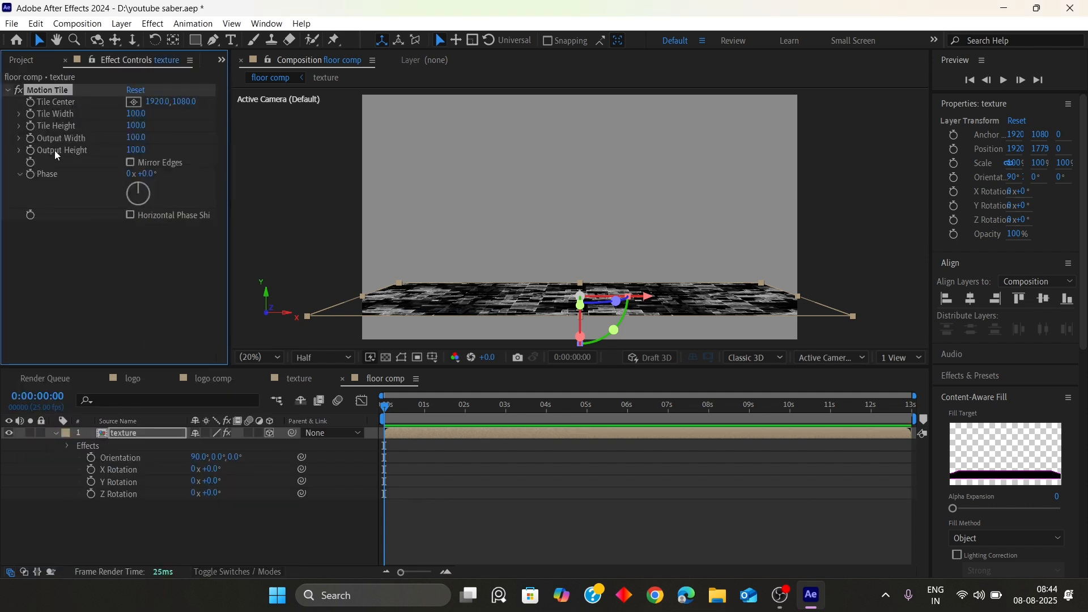
pyautogui.moveTo(132, 152)
pyautogui.mouseDown()
pyautogui.moveTo(146, 149)
pyautogui.moveTo(135, 151)
pyautogui.moveTo(142, 138)
pyautogui.moveTo(139, 156)
pyautogui.mouseUp()
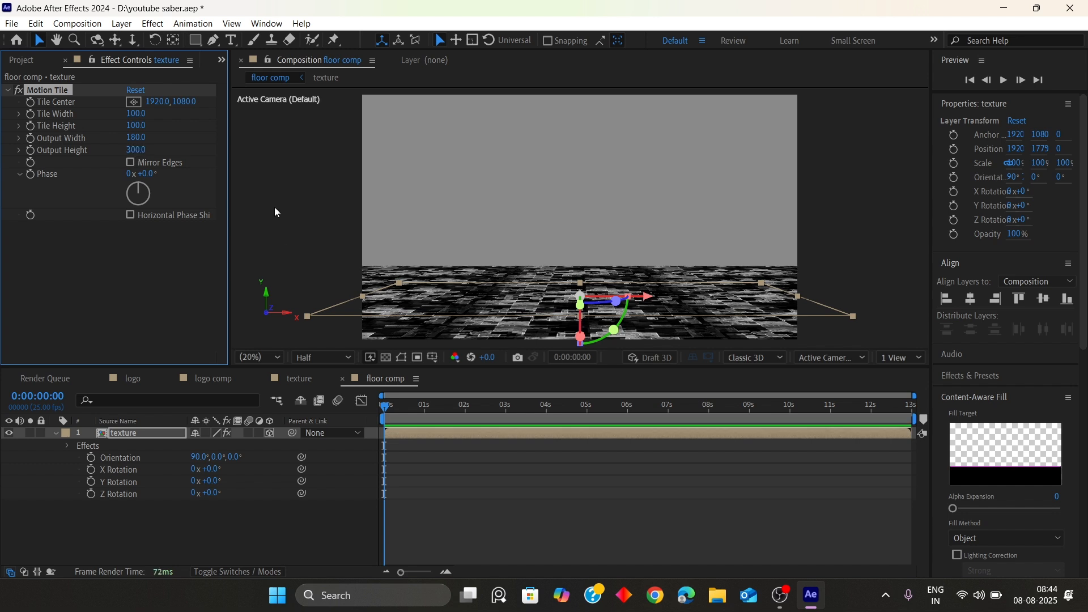
pyautogui.click(131, 163)
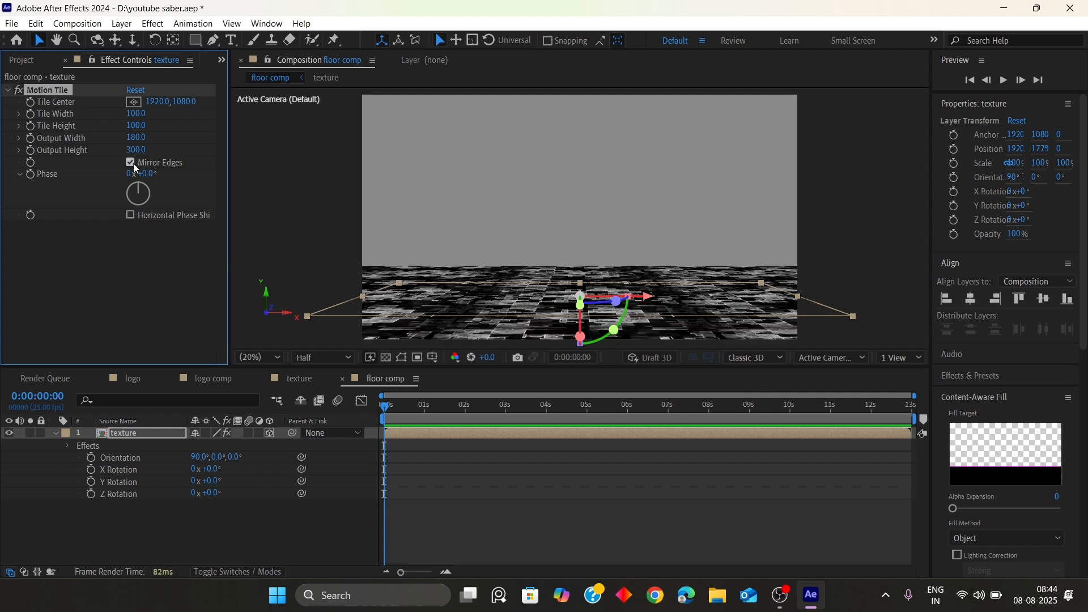
pyautogui.click(55, 433)
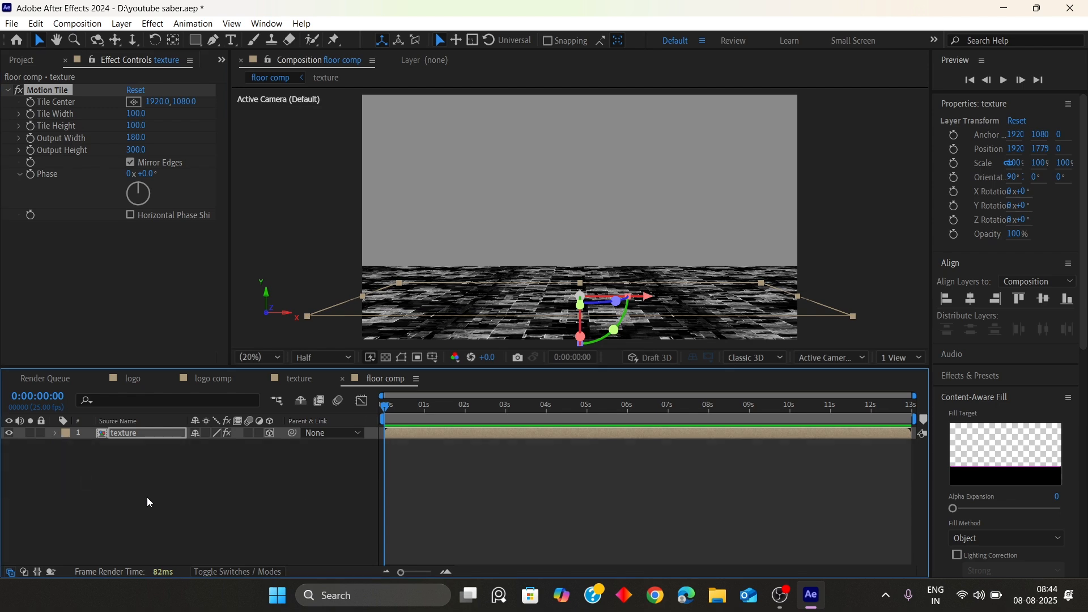
# Step: Add a two-node camera with the 28mm preset to the floor comp
pyautogui.rightClick(146, 491)
pyautogui.moveTo(187, 322)
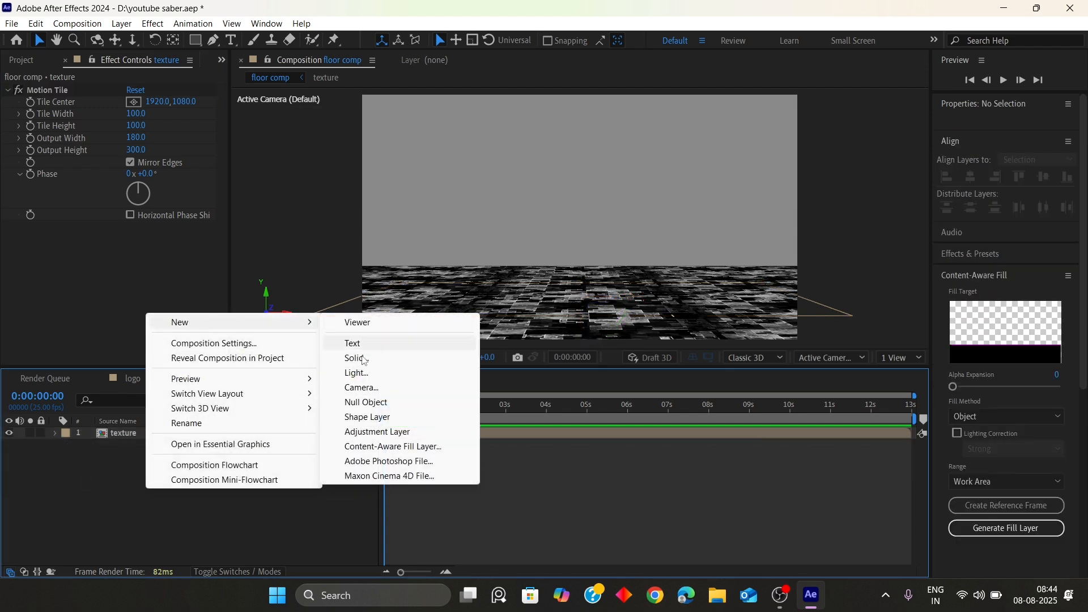
pyautogui.click(375, 386)
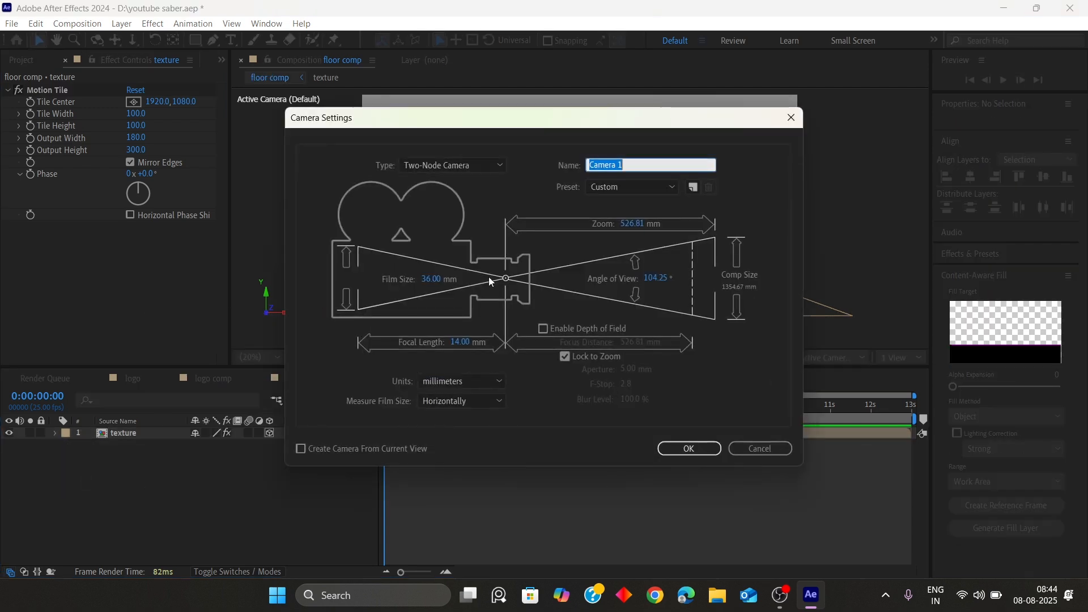
pyautogui.click(626, 187)
pyautogui.click(611, 267)
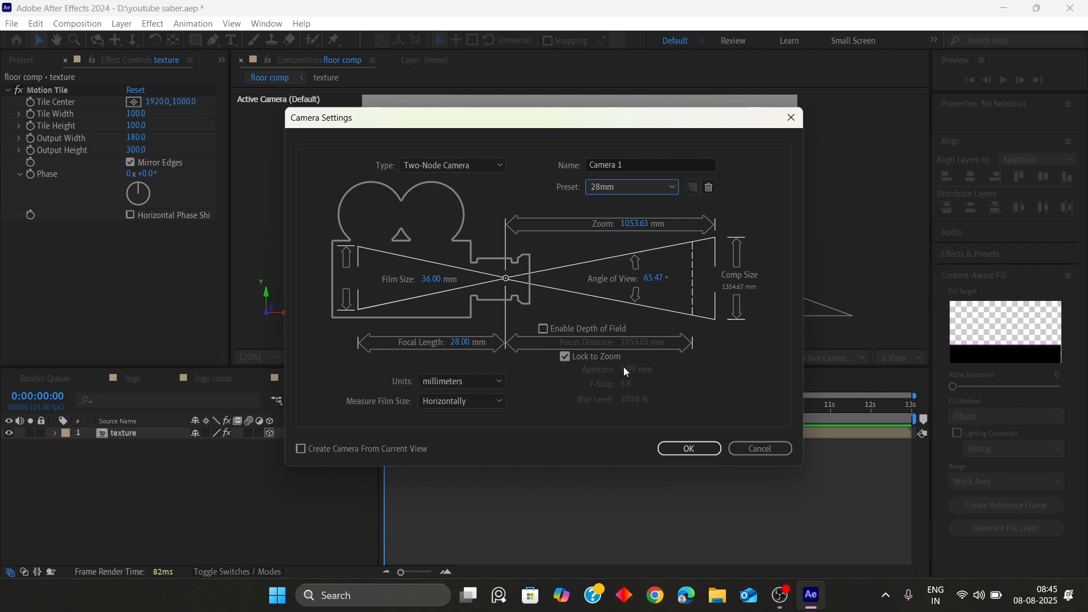
pyautogui.click(691, 449)
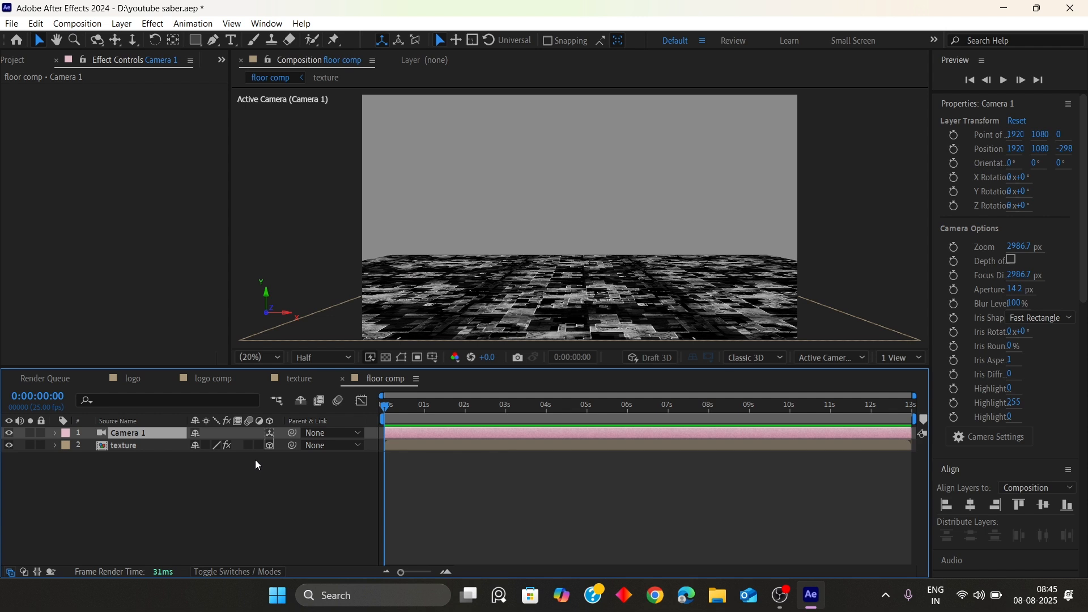
# Step: Keyframe the camera's position at 0 seconds, and at 8 seconds move it forward to a Z position of -1826.7
pyautogui.press('p')
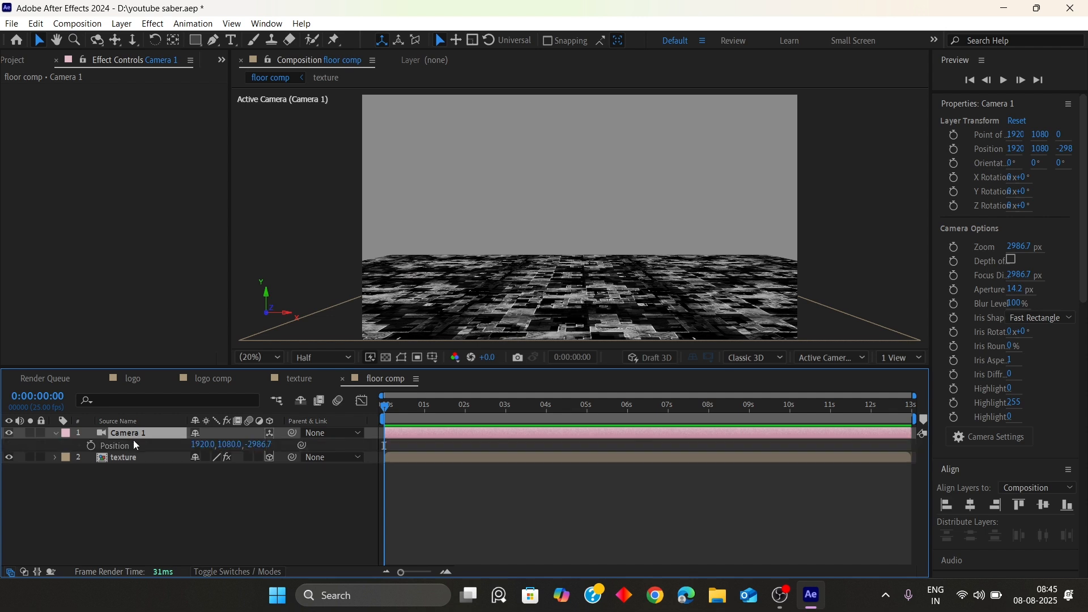
pyautogui.hotkey('alt', 'shift', 'p')
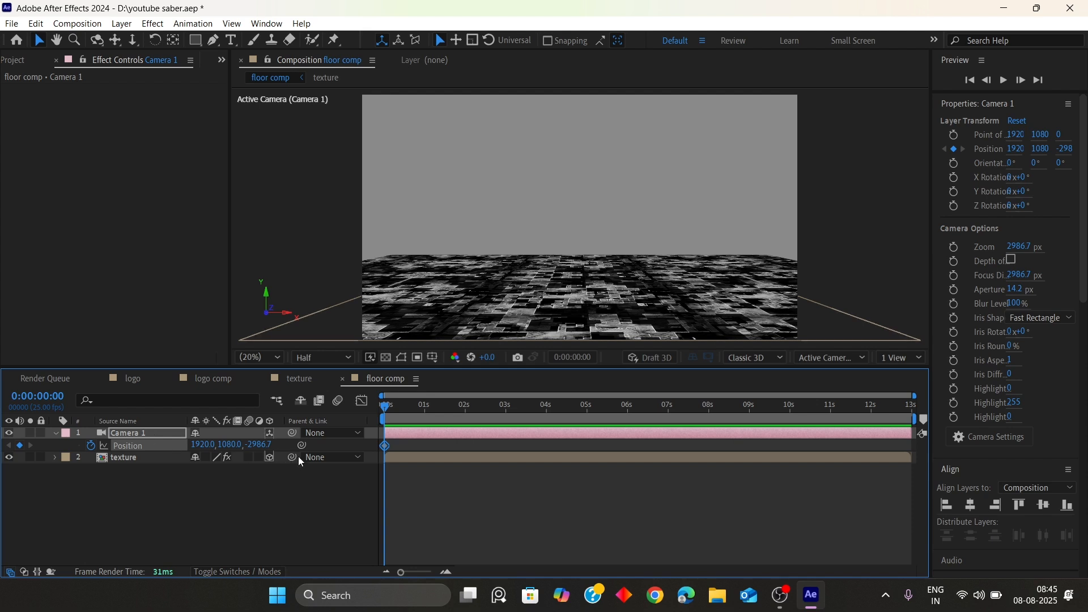
pyautogui.moveTo(385, 407); pyautogui.dragTo(712, 423)
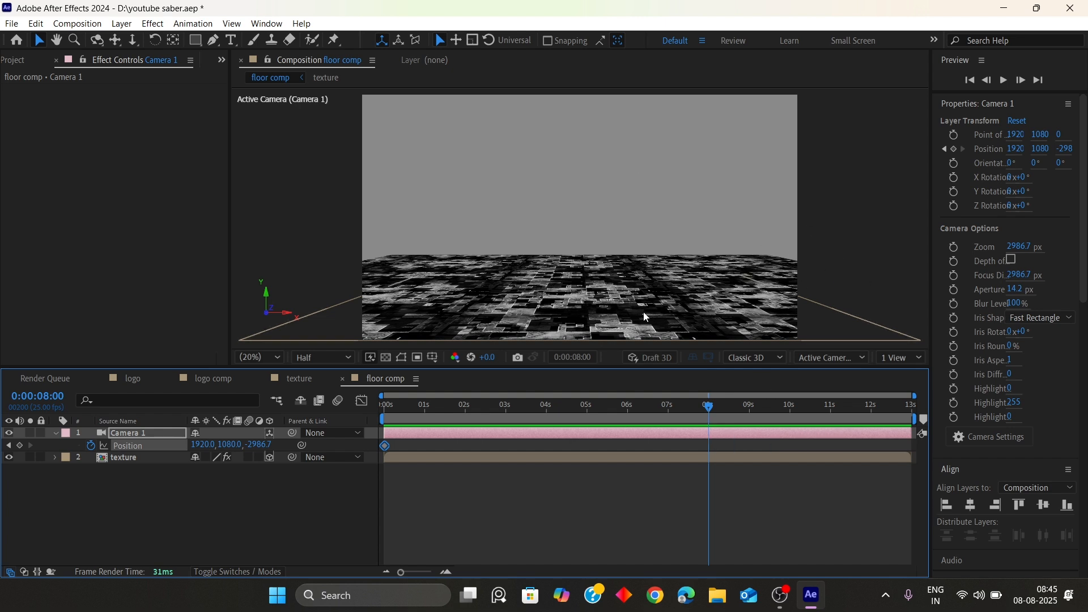
pyautogui.click(249, 357)
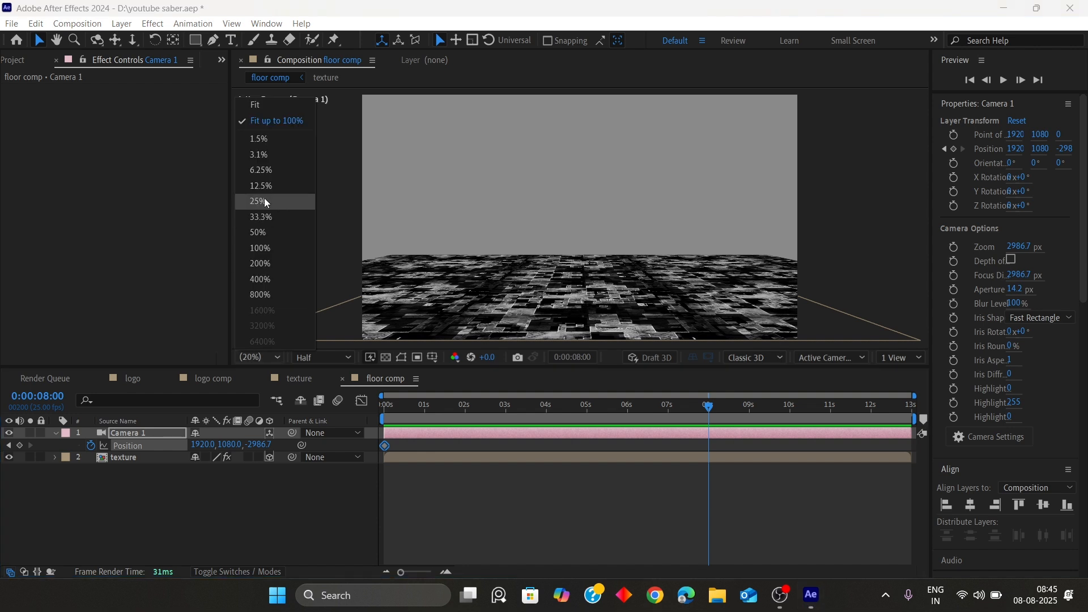
pyautogui.click(267, 121)
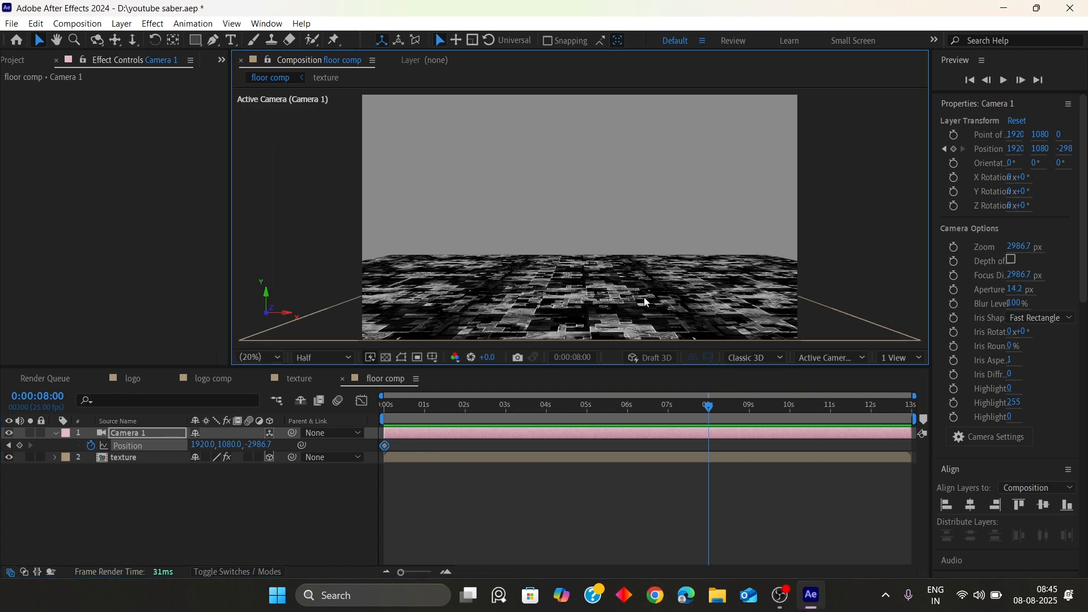
pyautogui.moveTo(567, 279); pyautogui.dragTo(635, 280)
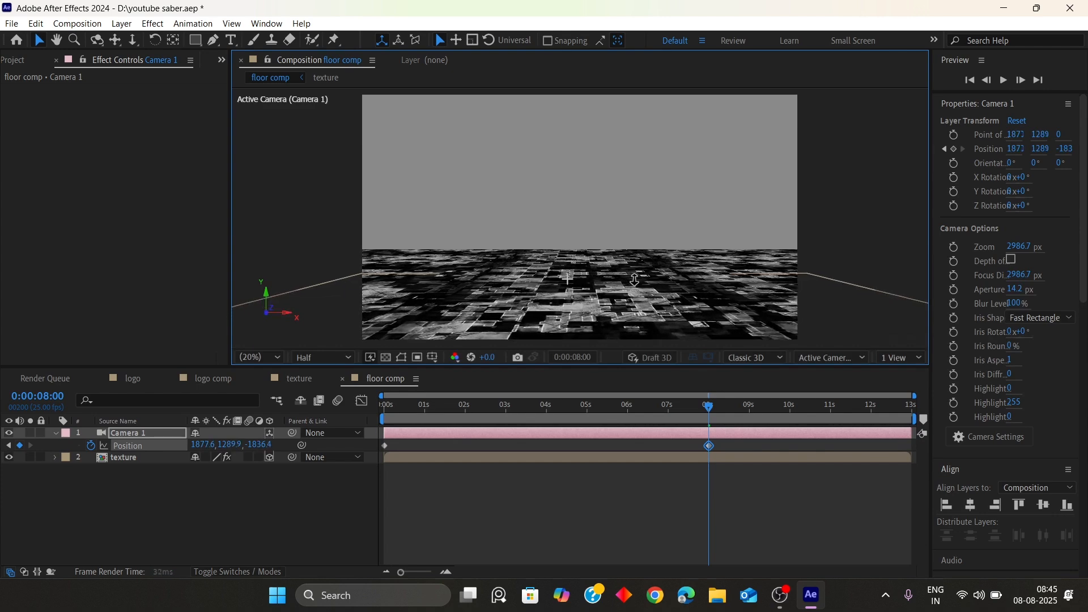
pyautogui.hotkey('ctrl', 'z')
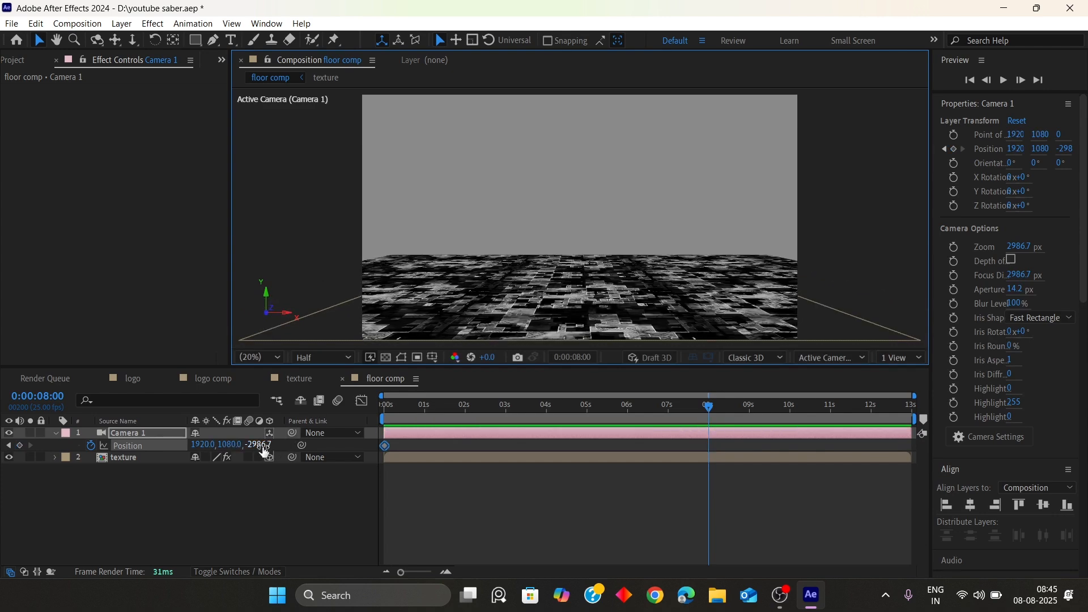
pyautogui.moveTo(262, 444); pyautogui.dragTo(1084, 442)
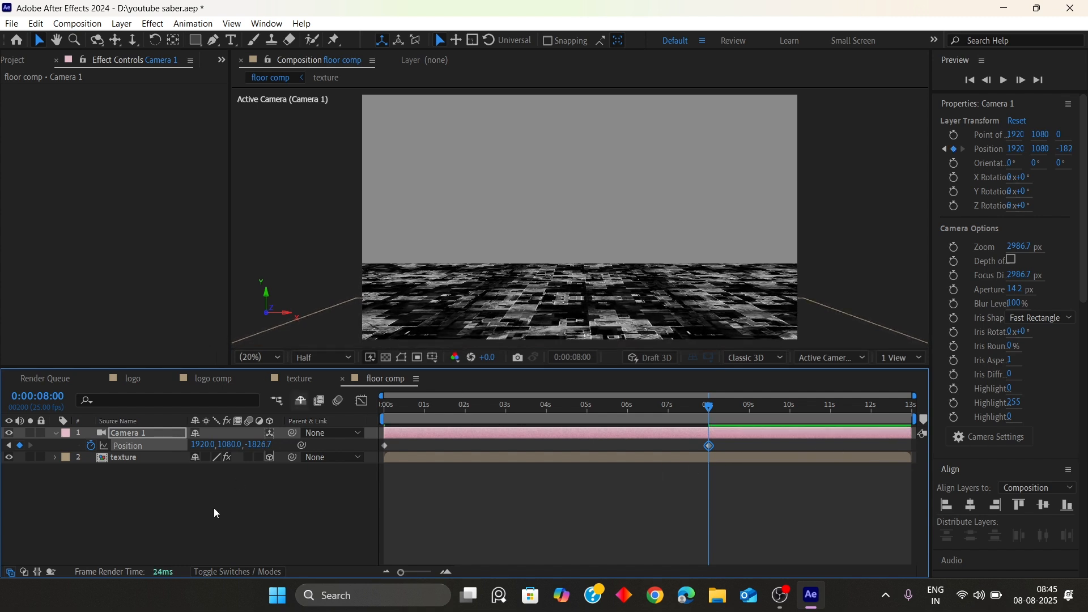
# Step: Create a 3840x2160, 25 fps composition named main comp with a duration of 13 seconds
pyautogui.click(25, 60)
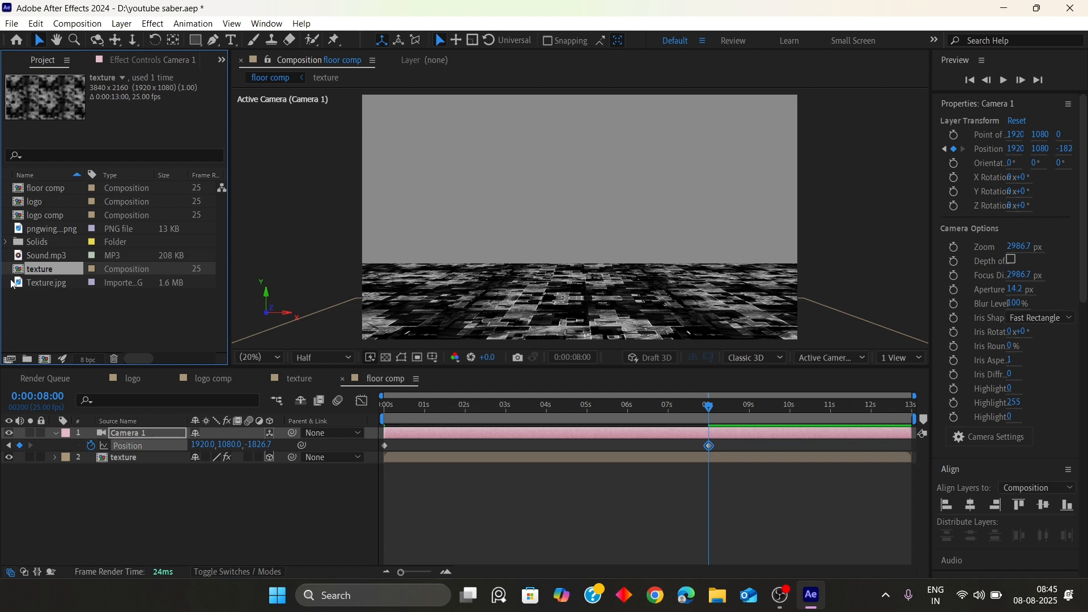
pyautogui.click(44, 359)
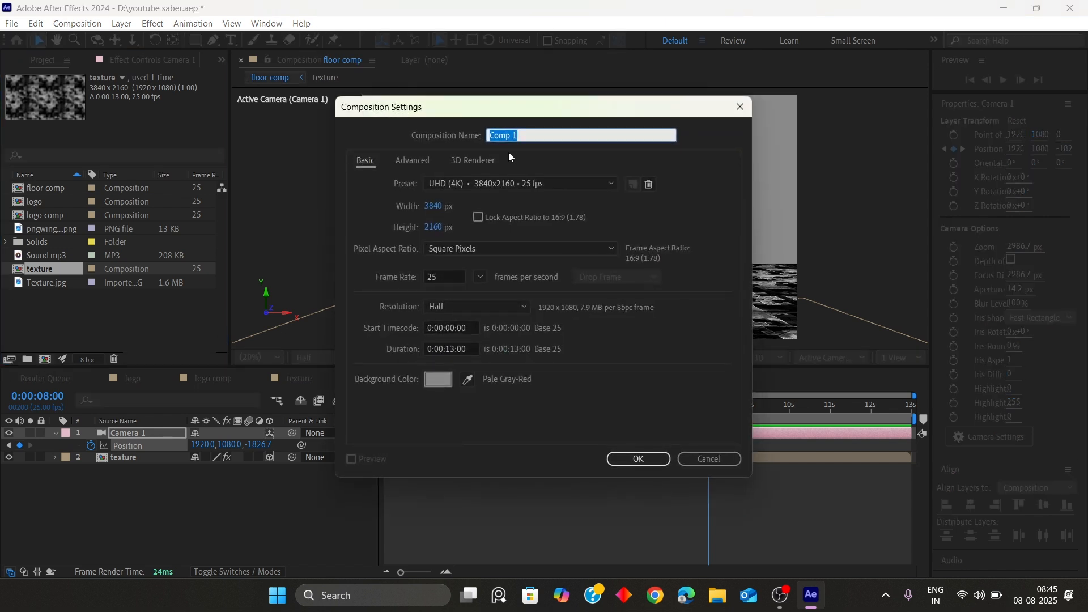
pyautogui.write('main comp')
pyautogui.click(649, 458)
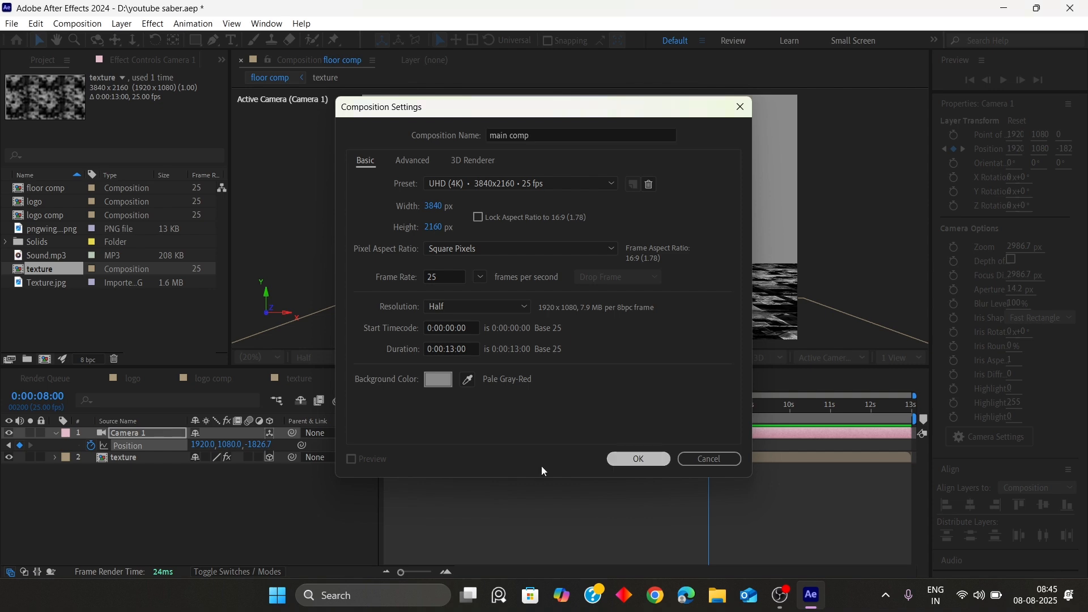
# Step: Add a black solid the size of the composition to main comp
pyautogui.rightClick(181, 483)
pyautogui.moveTo(214, 316)
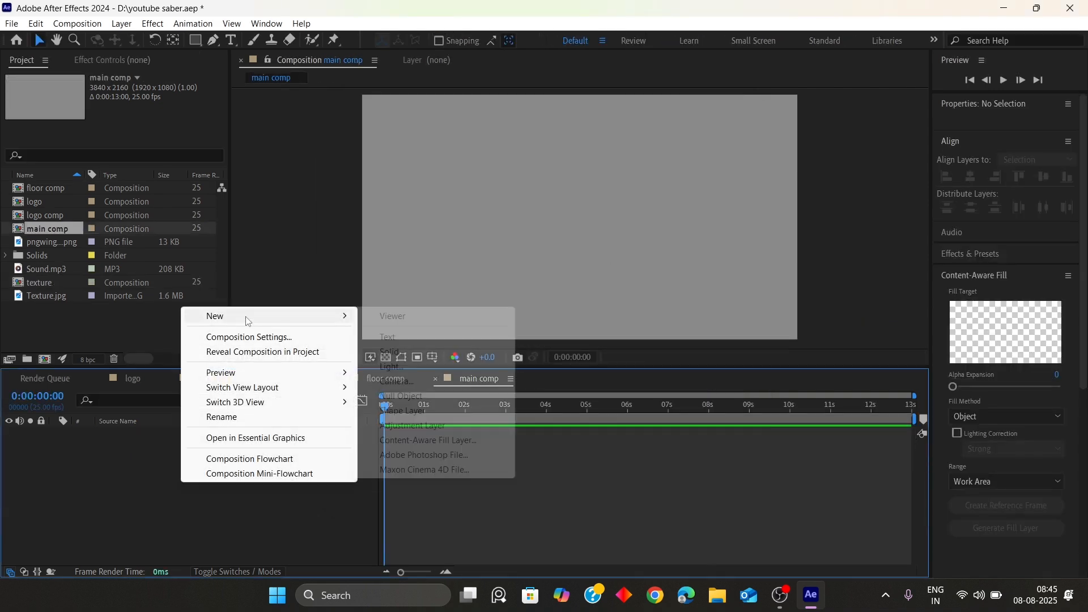
pyautogui.click(398, 352)
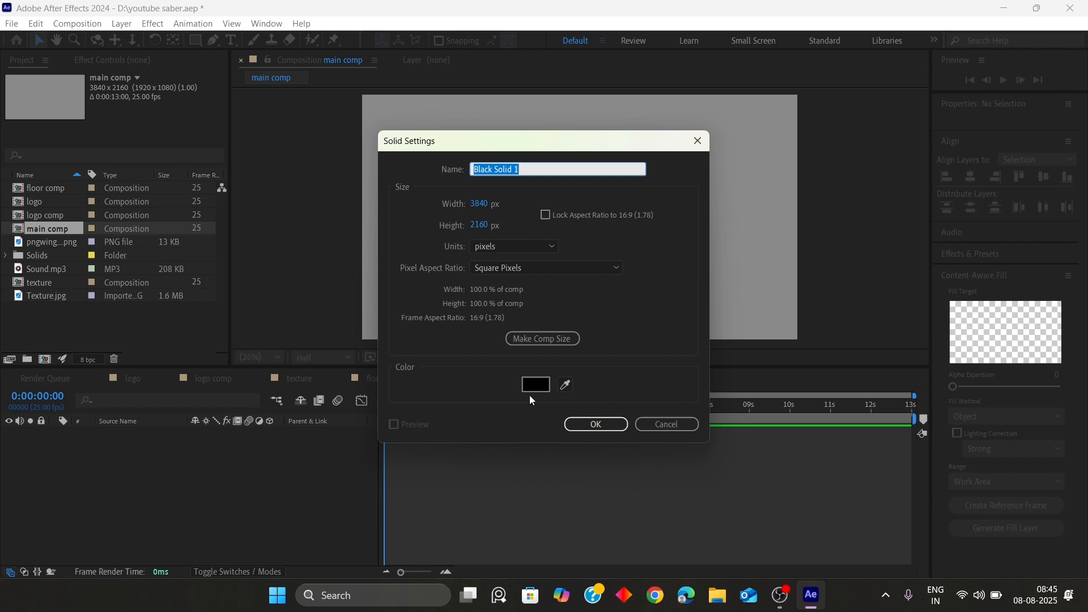
pyautogui.click(596, 424)
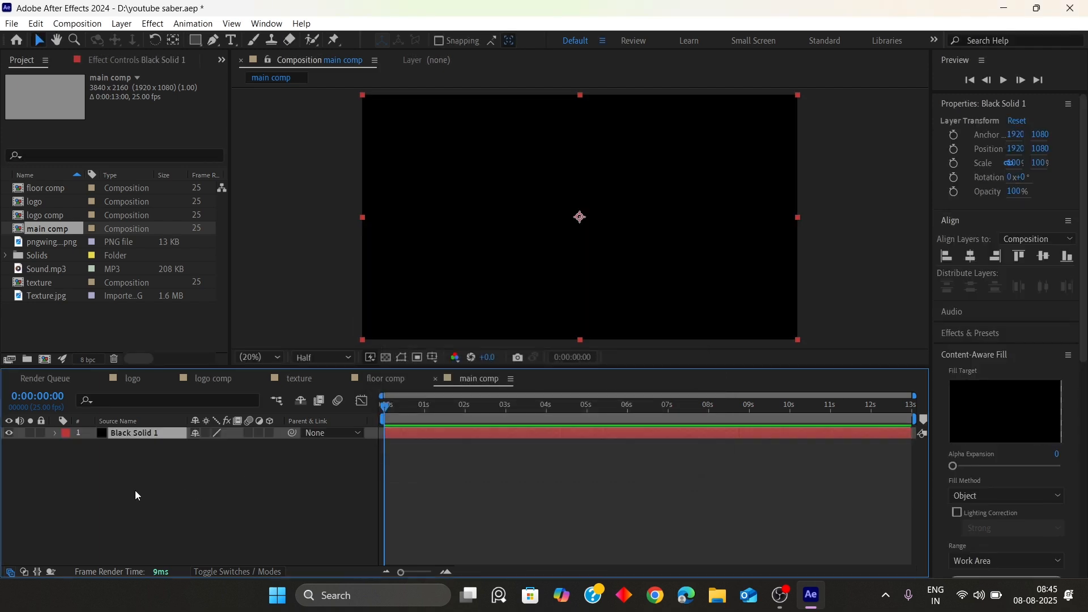
# Step: Place the logo comp above the black solid as a 3D layer and hide the solid
pyautogui.click(148, 450)
pyautogui.click(145, 433)
pyautogui.moveTo(52, 215); pyautogui.dragTo(138, 433)
pyautogui.click(269, 433)
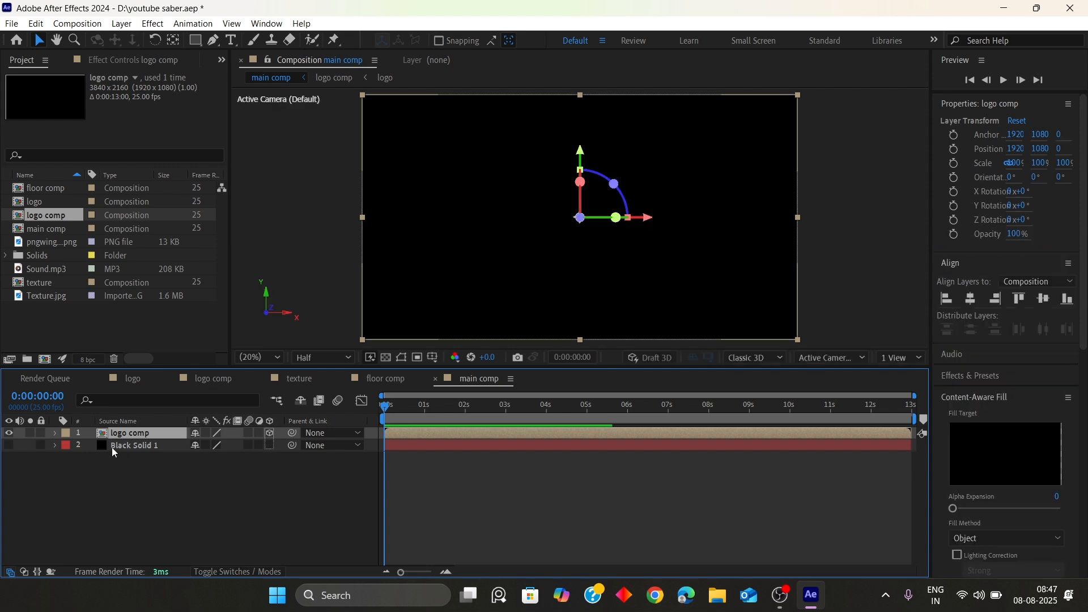
pyautogui.click(9, 446)
# Step: Duplicate the logo comp layer and rename the lower copy reflection
pyautogui.hotkey('ctrl', 'd')
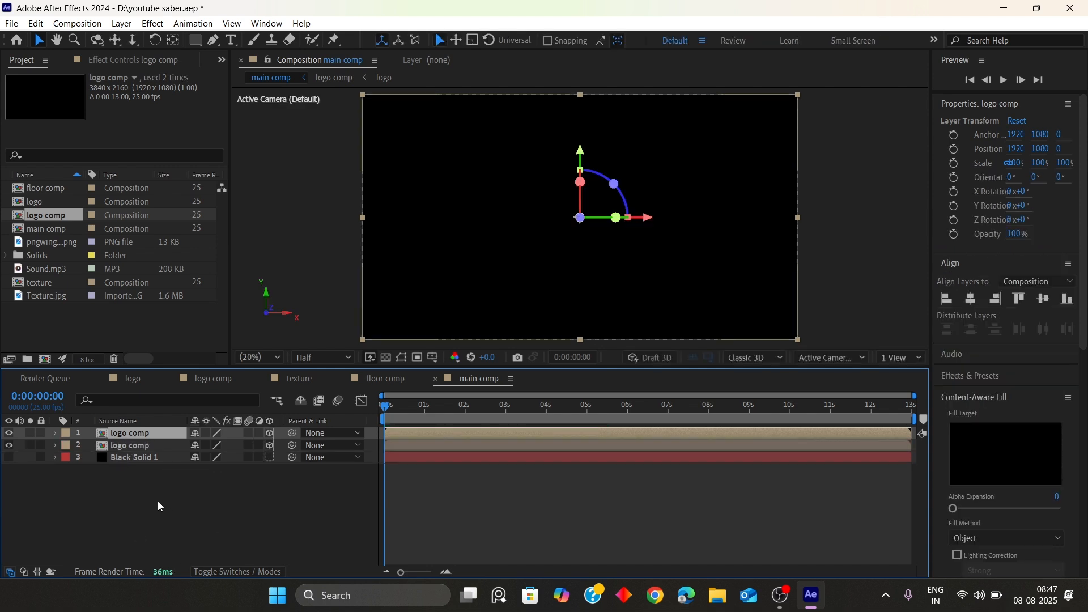
pyautogui.click(126, 446)
pyautogui.press('Return')
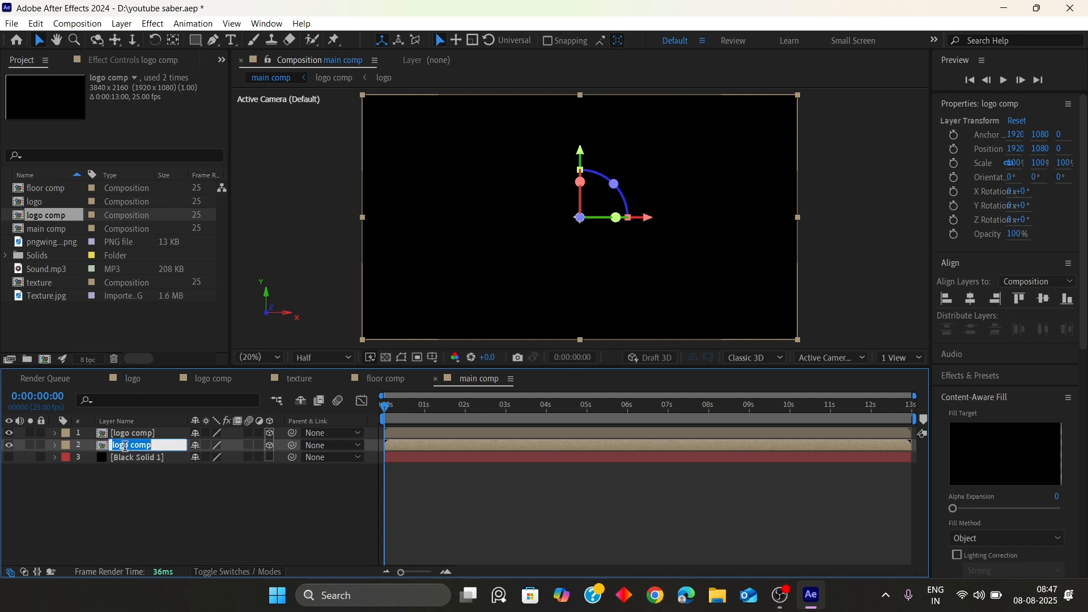
pyautogui.write('reflection')
pyautogui.press('Return')
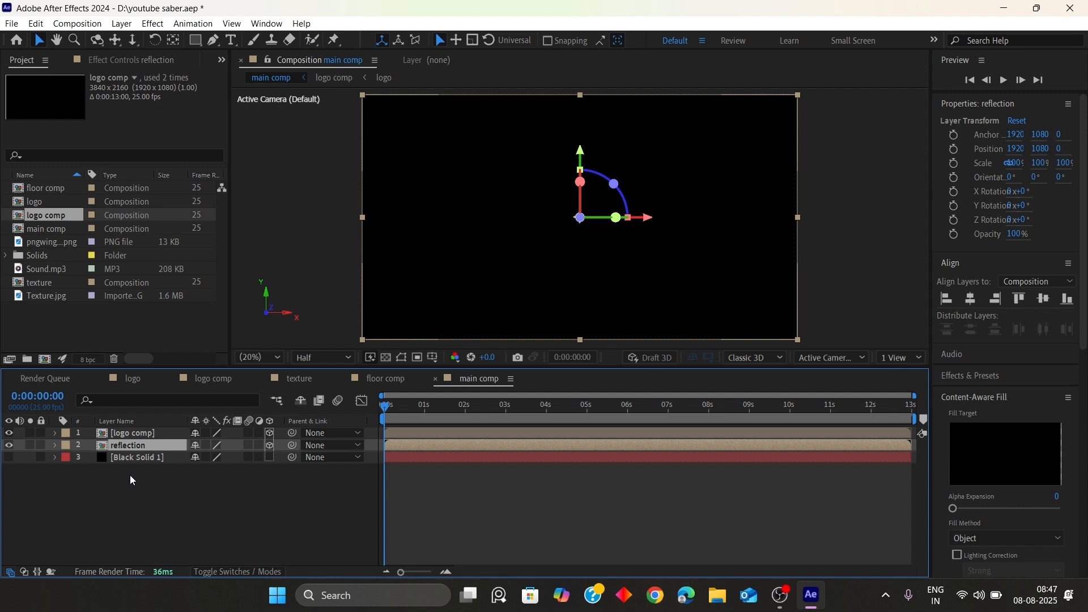
# Step: Go to about 3 seconds 9 frames where the logo glows and flip the reflection layer vertically
pyautogui.click(181, 472)
pyautogui.click(154, 434)
pyautogui.click(138, 448)
pyautogui.click(188, 476)
pyautogui.click(141, 445)
pyautogui.moveTo(386, 417); pyautogui.dragTo(522, 414)
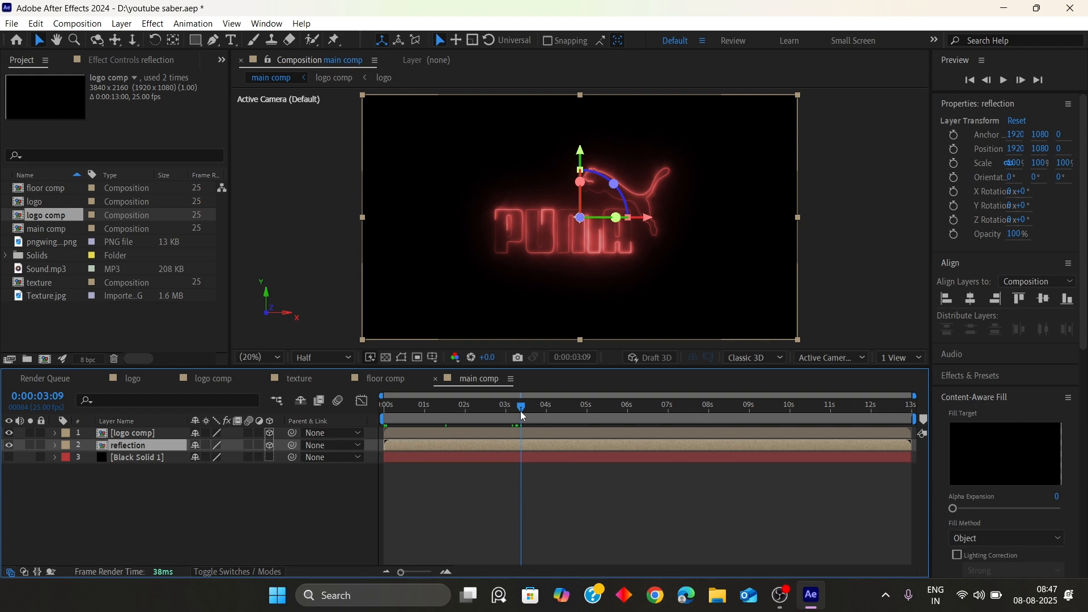
pyautogui.rightClick(126, 449)
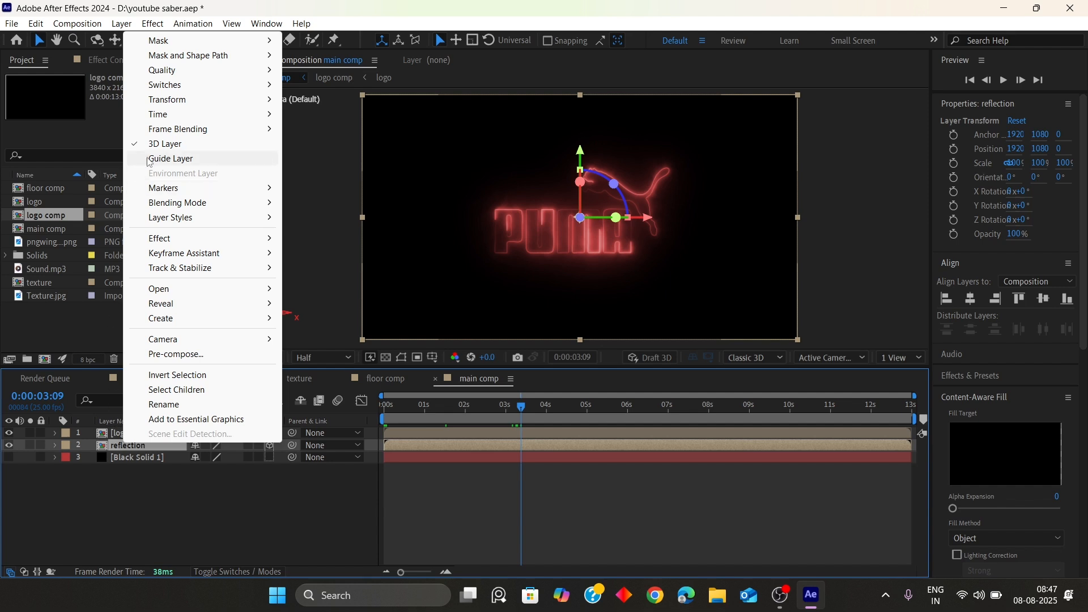
pyautogui.moveTo(176, 101)
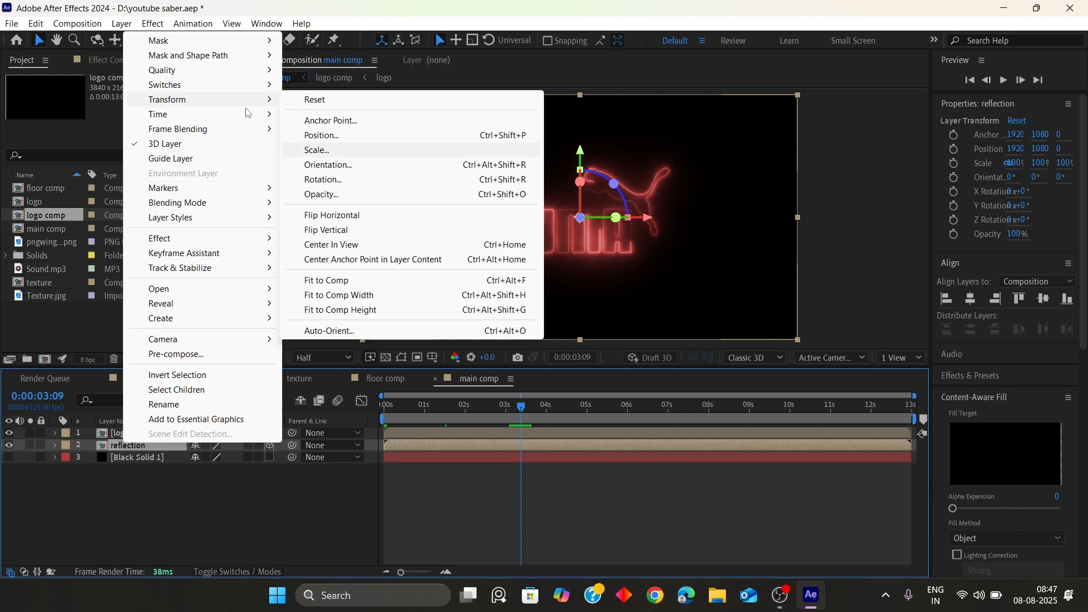
pyautogui.click(342, 230)
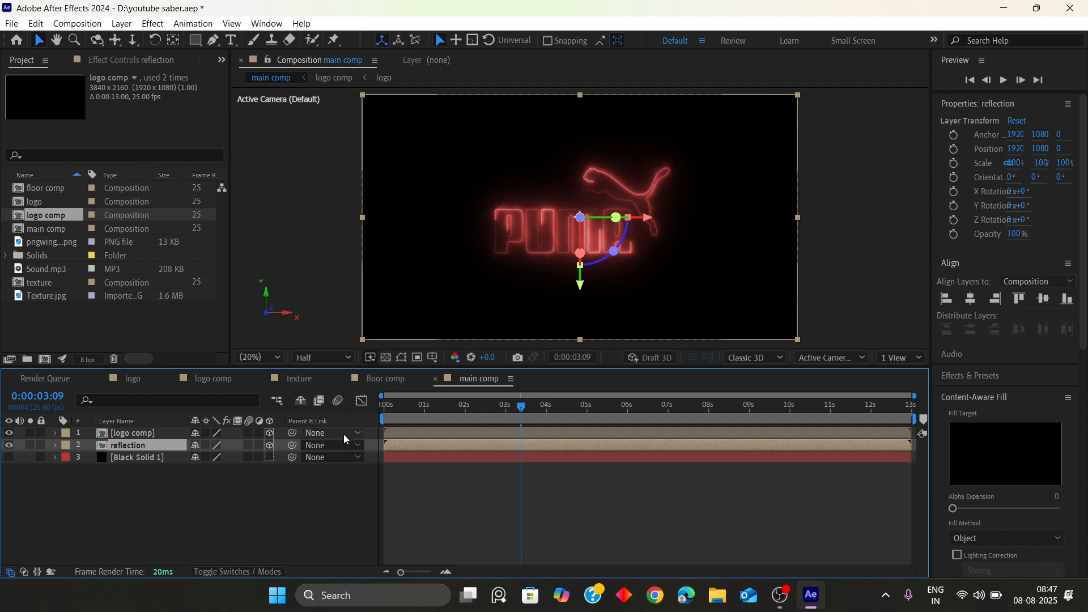
# Step: Show the layer blending modes in main comp and set the logo comp layer to Add
pyautogui.click(241, 572)
pyautogui.click(208, 445)
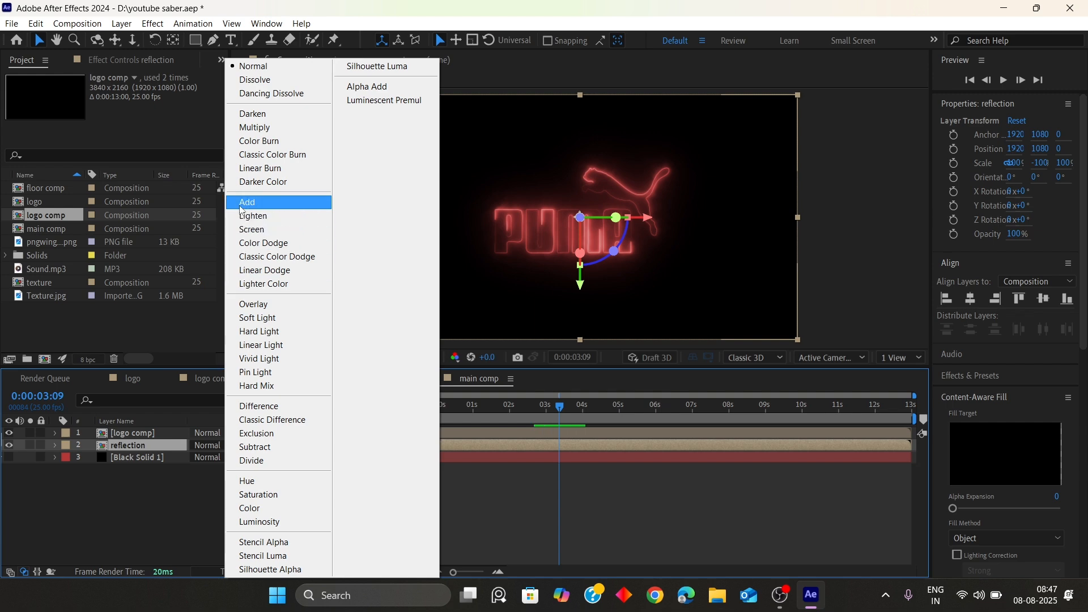
pyautogui.click(158, 438)
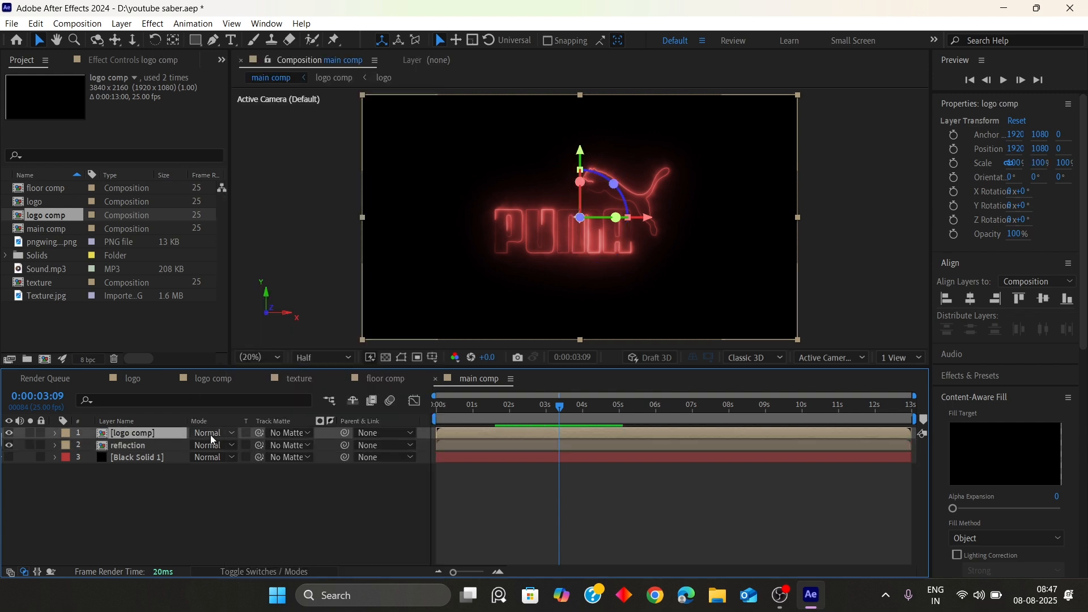
pyautogui.click(210, 433)
pyautogui.click(250, 203)
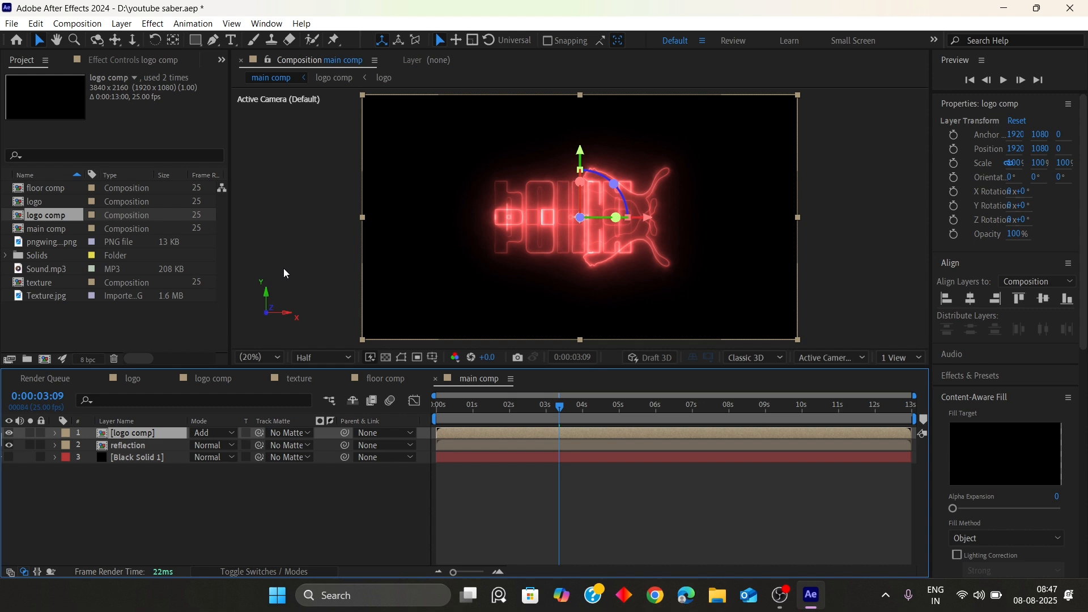
# Step: Move the reflection layer down to Y position 1770 and the logo comp layer up to Y position 880
pyautogui.click(132, 447)
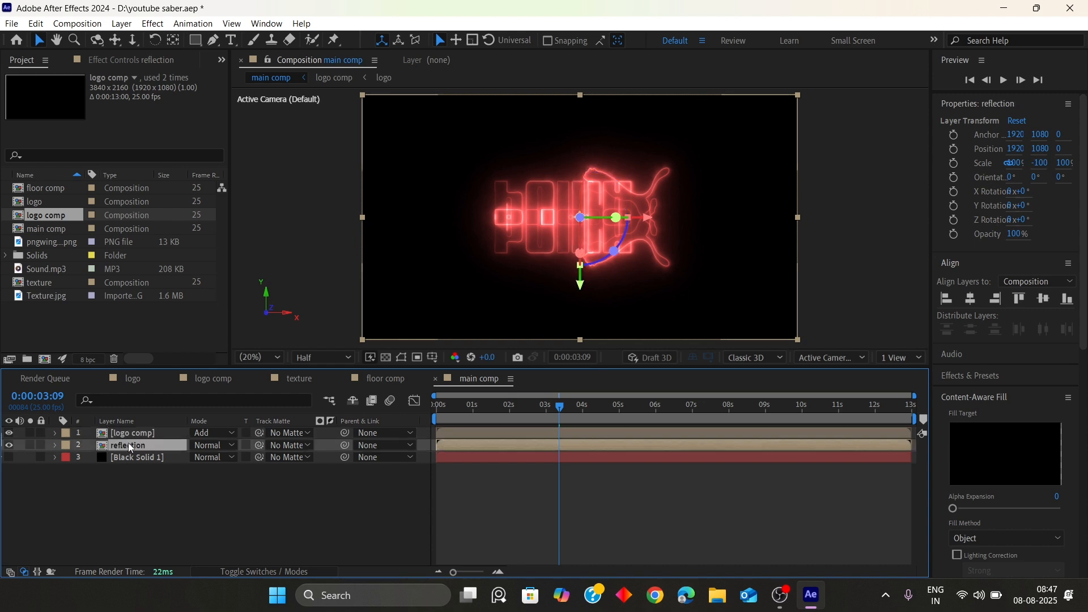
pyautogui.moveTo(581, 287); pyautogui.dragTo(595, 366)
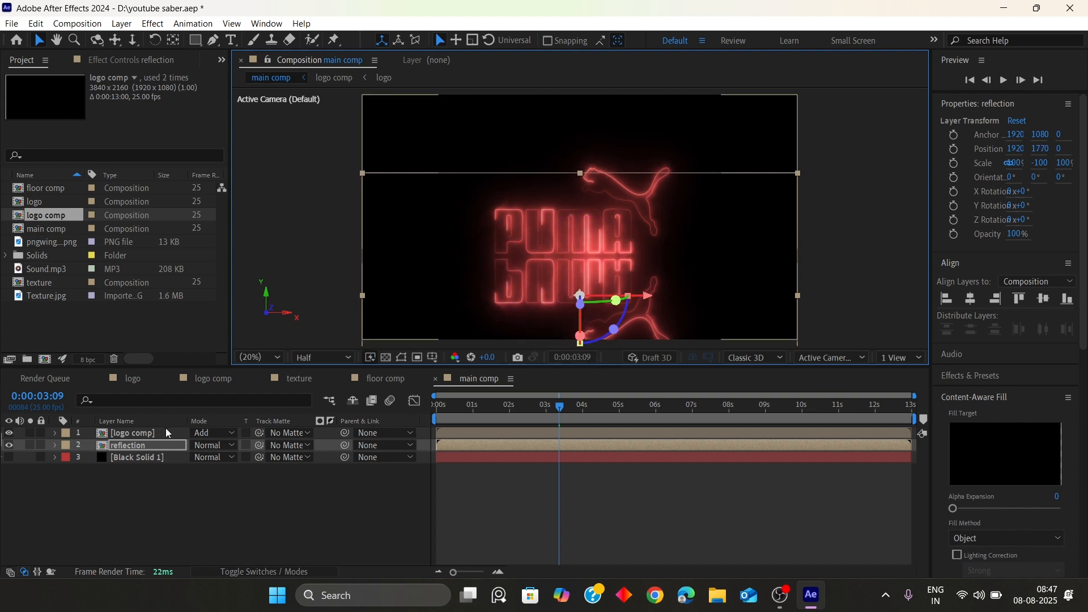
pyautogui.click(526, 271)
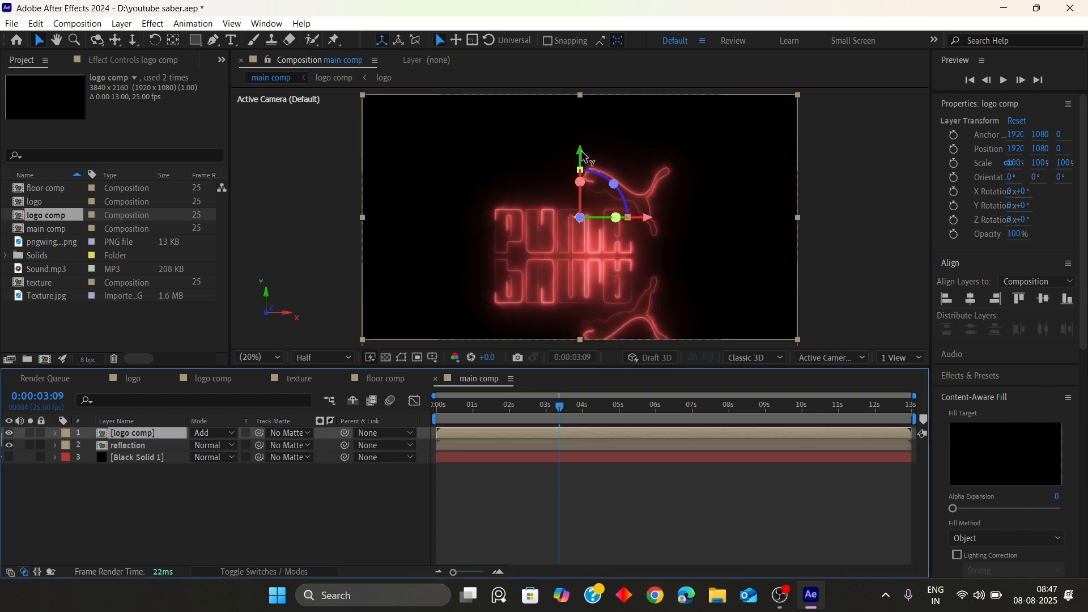
pyautogui.moveTo(583, 156); pyautogui.dragTo(584, 134)
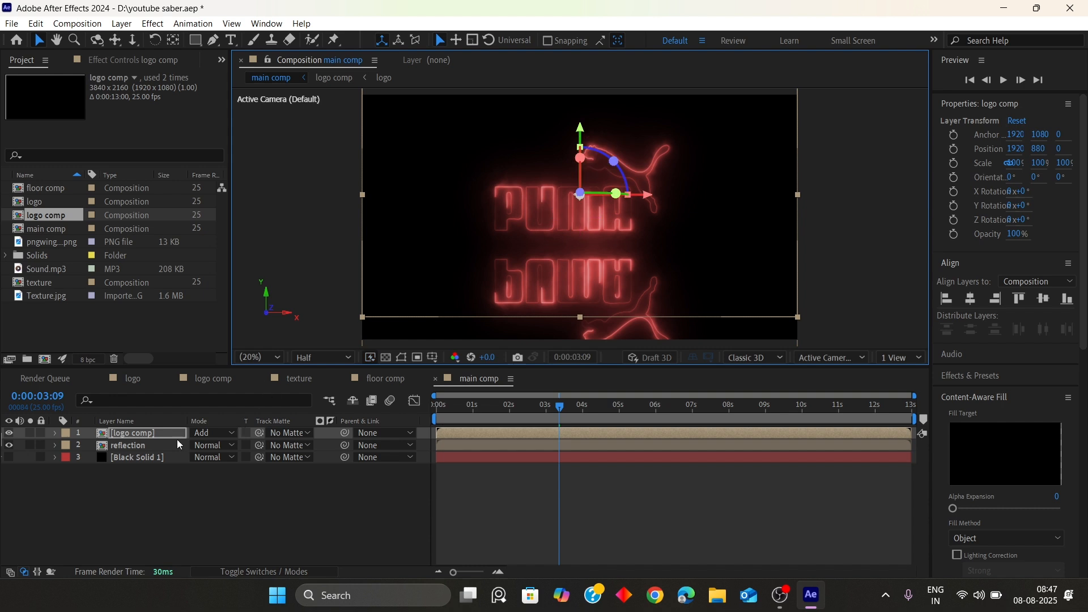
# Step: Raise the reflection layer to Y position 1640 so it sits closer beneath the logo
pyautogui.click(162, 445)
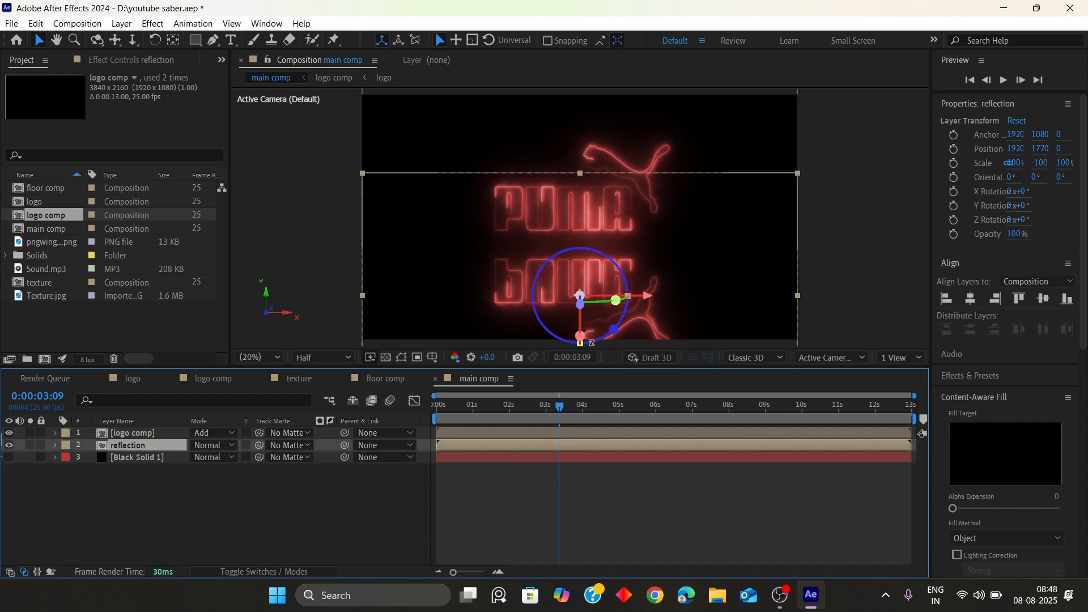
pyautogui.moveTo(580, 342); pyautogui.dragTo(580, 300)
pyautogui.hotkey('ctrl', 'z')
pyautogui.scroll(-1, 529, 264)
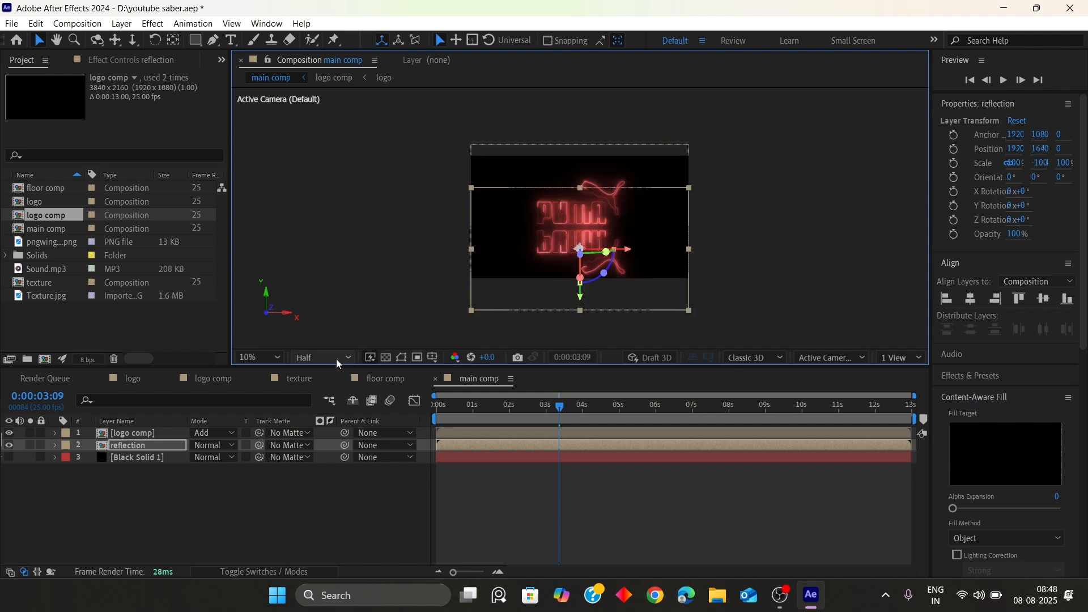
pyautogui.click(259, 358)
pyautogui.click(277, 120)
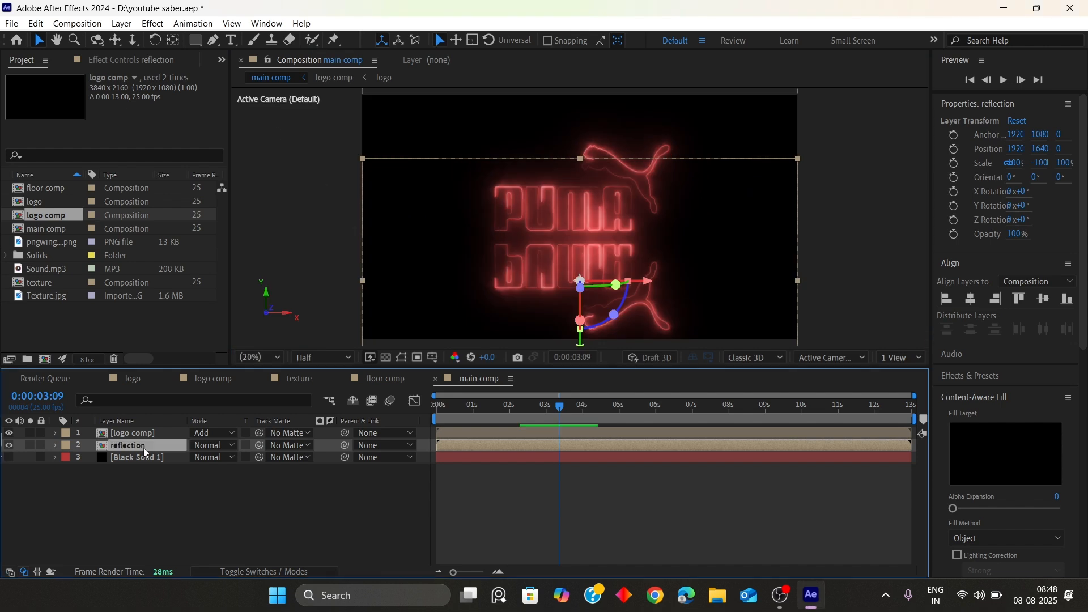
# Step: Apply the Curves effect to the reflection layer and shape its RGB curve into a slight S
pyautogui.hotkey('ctrl', 'space')
pyautogui.write('c')
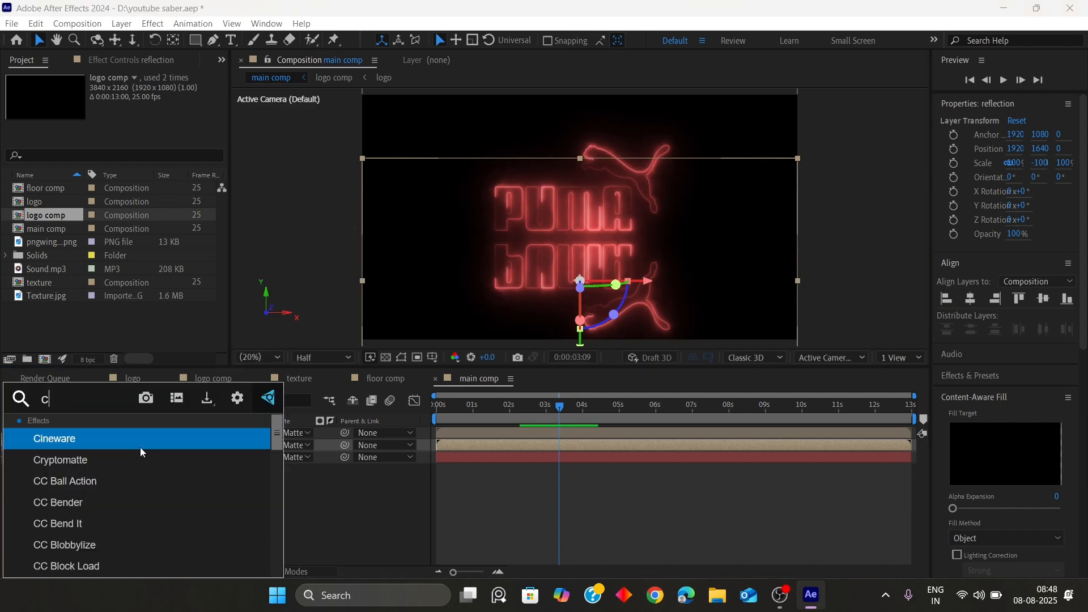
pyautogui.write('urv')
pyautogui.click(84, 444)
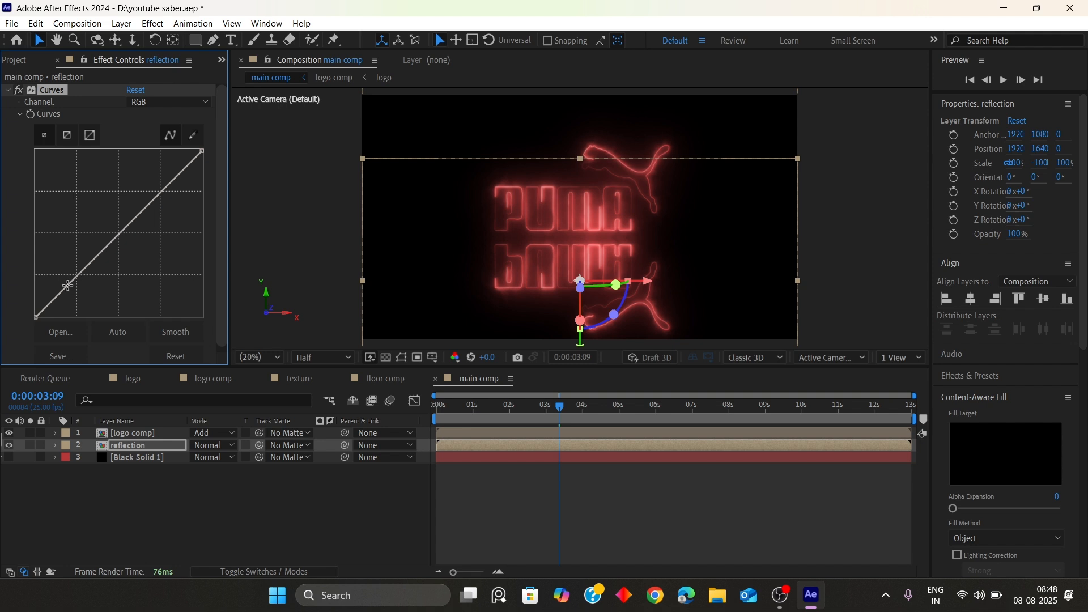
pyautogui.moveTo(76, 278); pyautogui.dragTo(79, 280)
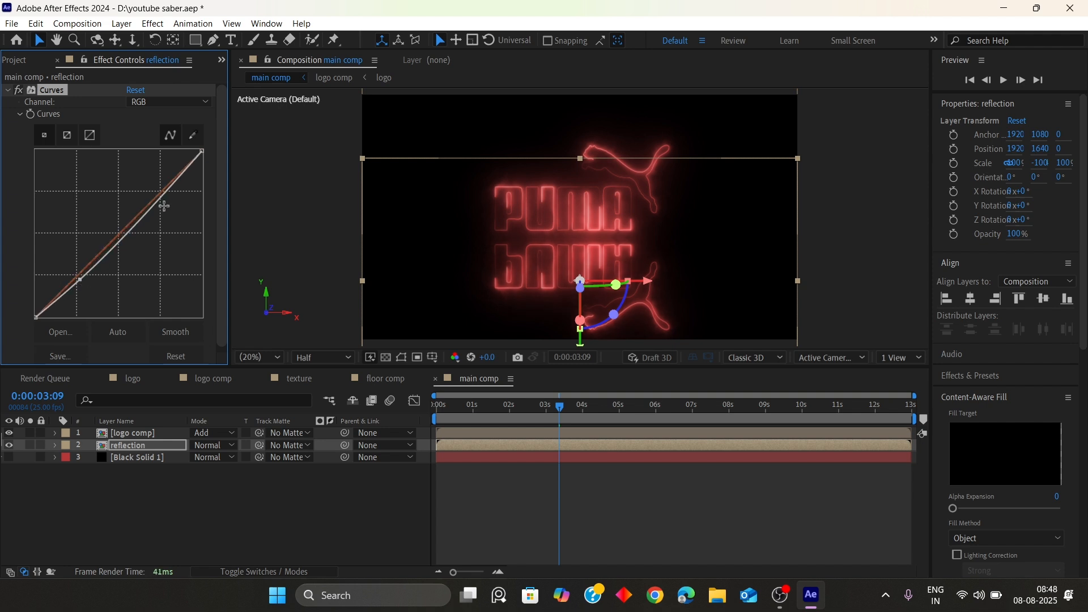
pyautogui.moveTo(161, 197); pyautogui.dragTo(158, 186)
# Step: Add floor comp to main comp between the logo comp and reflection layers and hide it
pyautogui.click(14, 60)
pyautogui.moveTo(43, 188); pyautogui.dragTo(124, 437)
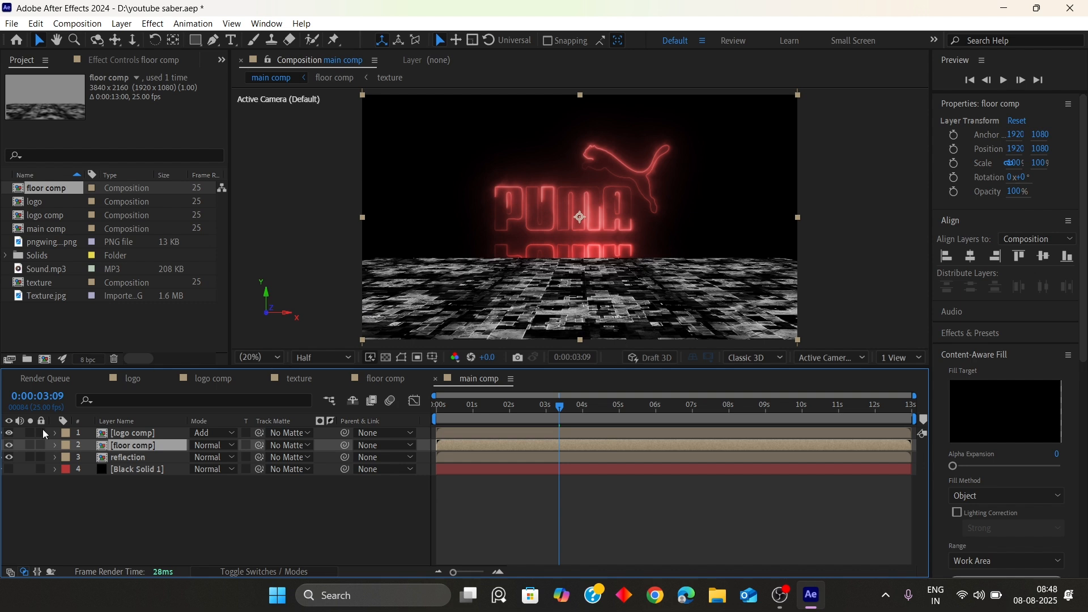
pyautogui.click(9, 446)
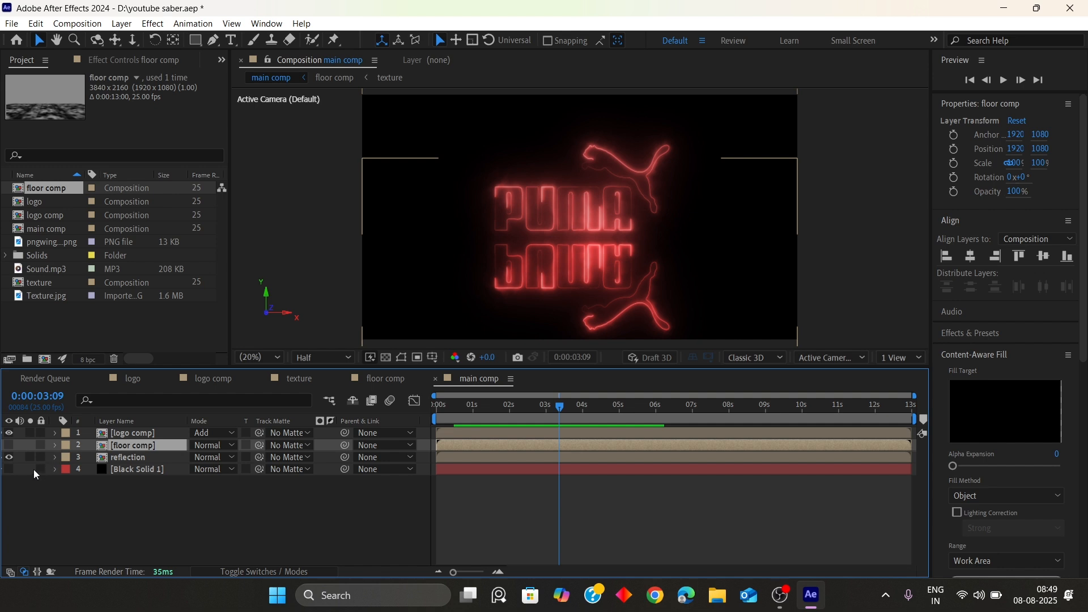
# Step: Create an adjustment layer directly above the floor comp layer
pyautogui.rightClick(104, 482)
pyautogui.moveTo(151, 315)
pyautogui.click(341, 424)
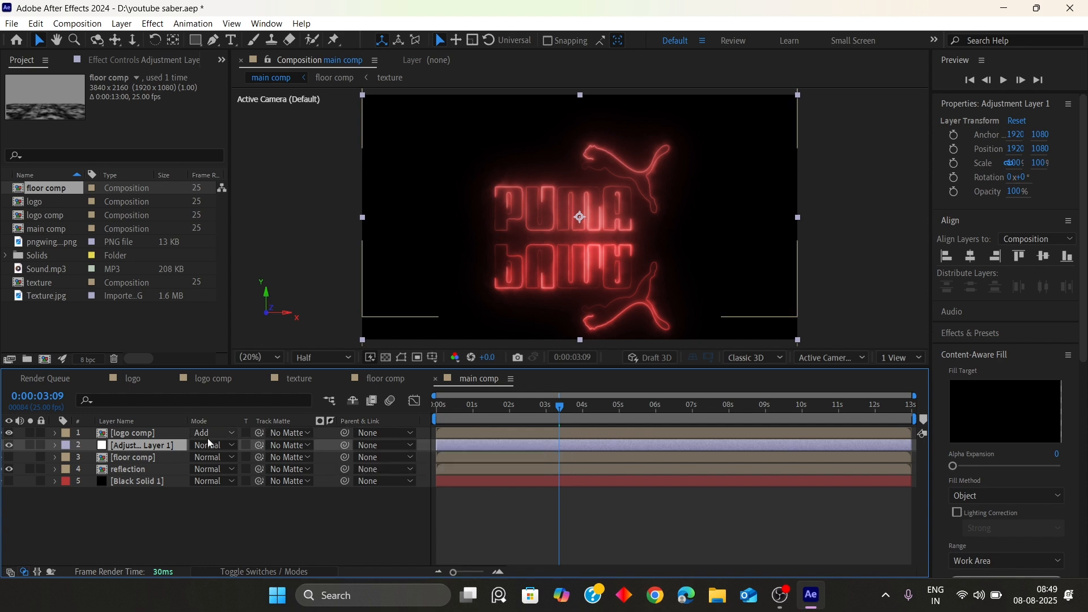
pyautogui.click(180, 519)
pyautogui.click(147, 448)
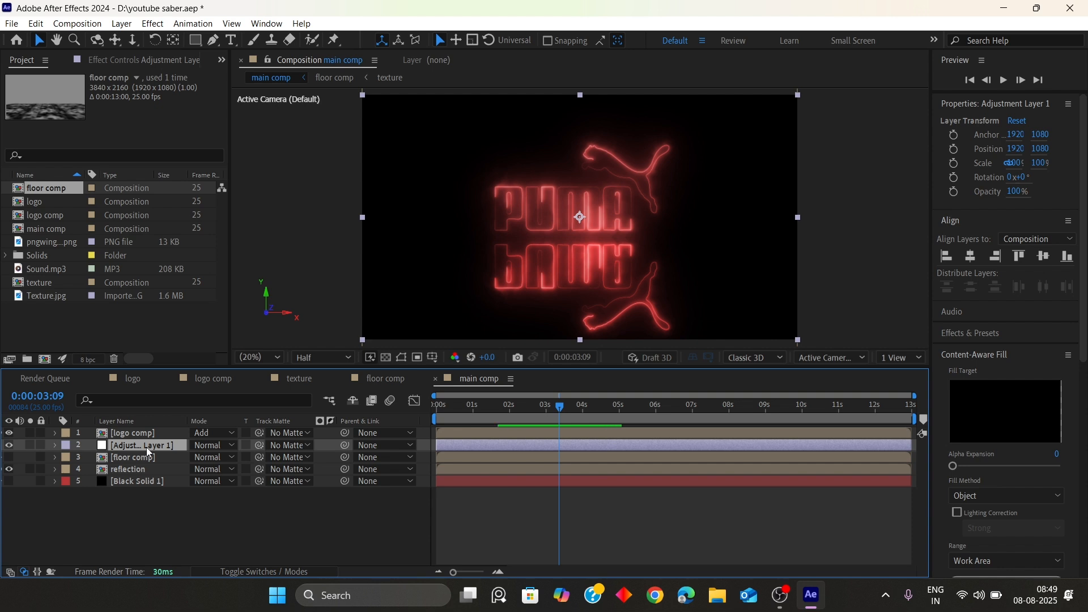
# Step: Apply Compound Blur to the adjustment layer, using floor comp as blur layer and a maximum blur of 300
pyautogui.click(150, 25)
pyautogui.moveTo(227, 140)
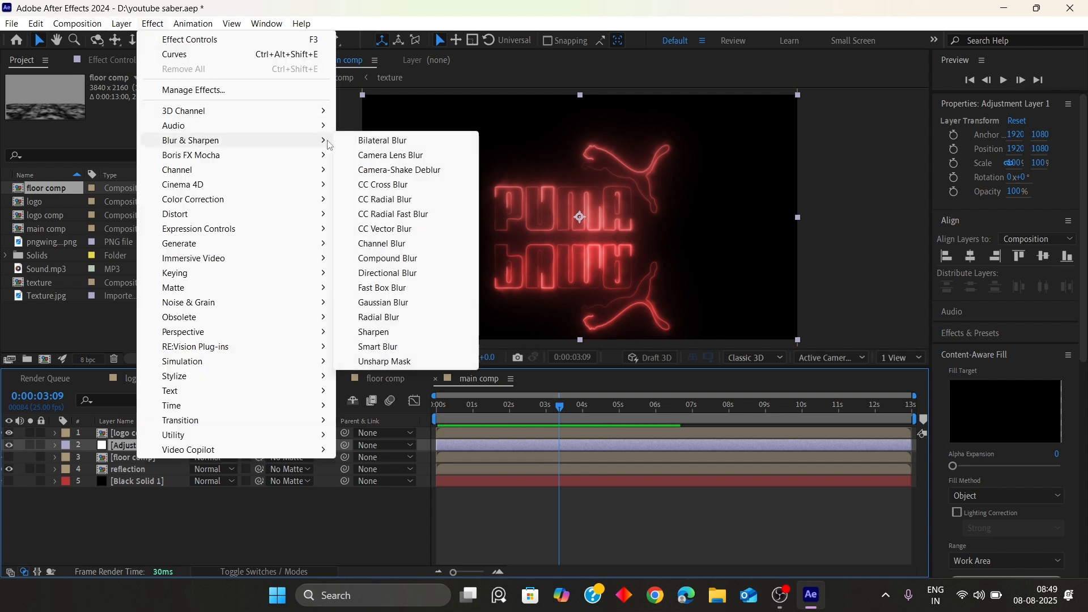
pyautogui.click(388, 258)
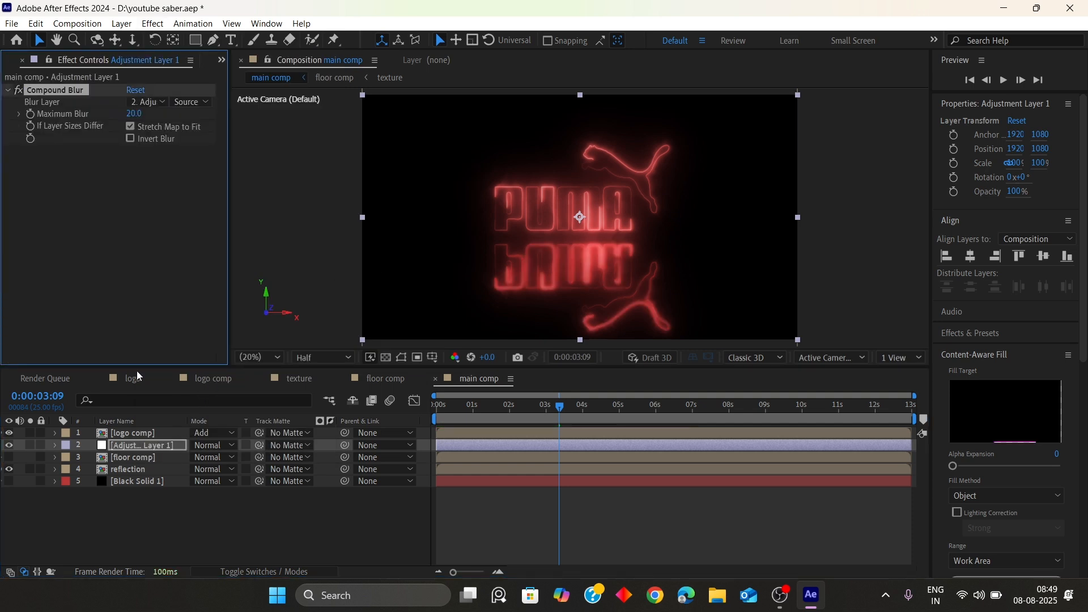
pyautogui.click(147, 102)
pyautogui.click(171, 167)
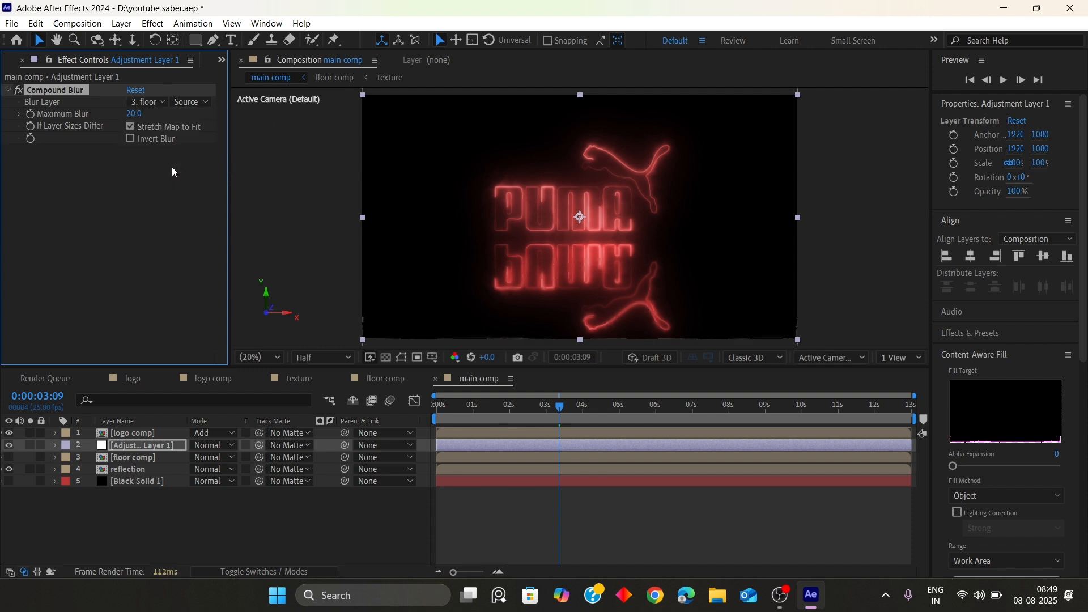
pyautogui.click(133, 114)
pyautogui.write('300')
pyautogui.press('Return')
# Step: Apply CC Glass to the adjustment layer and choose floor comp as its bump map
pyautogui.hotkey('ctrl', 'space')
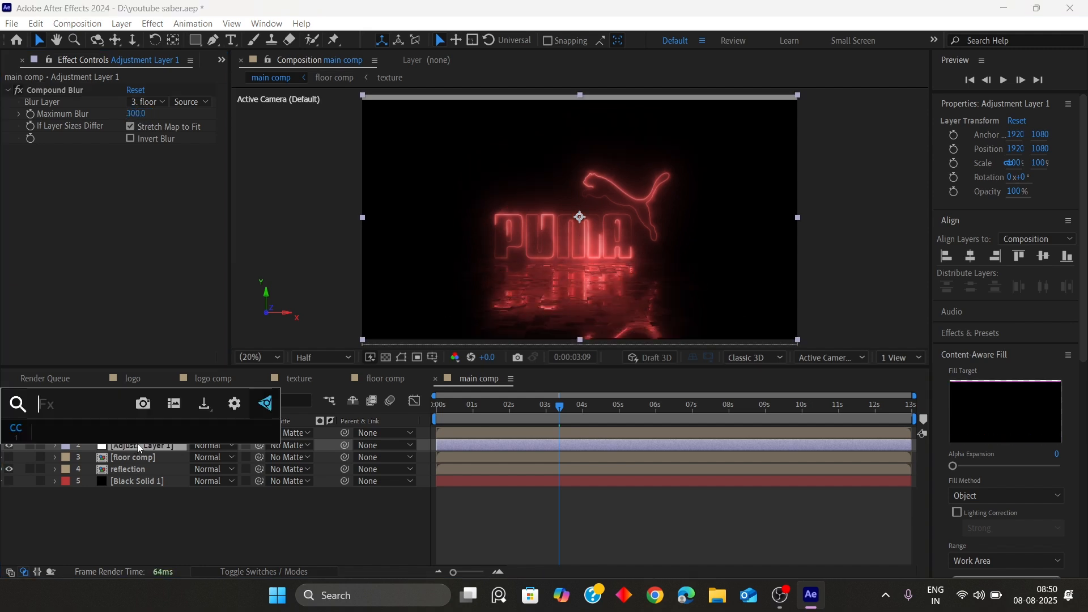
pyautogui.write('ccg')
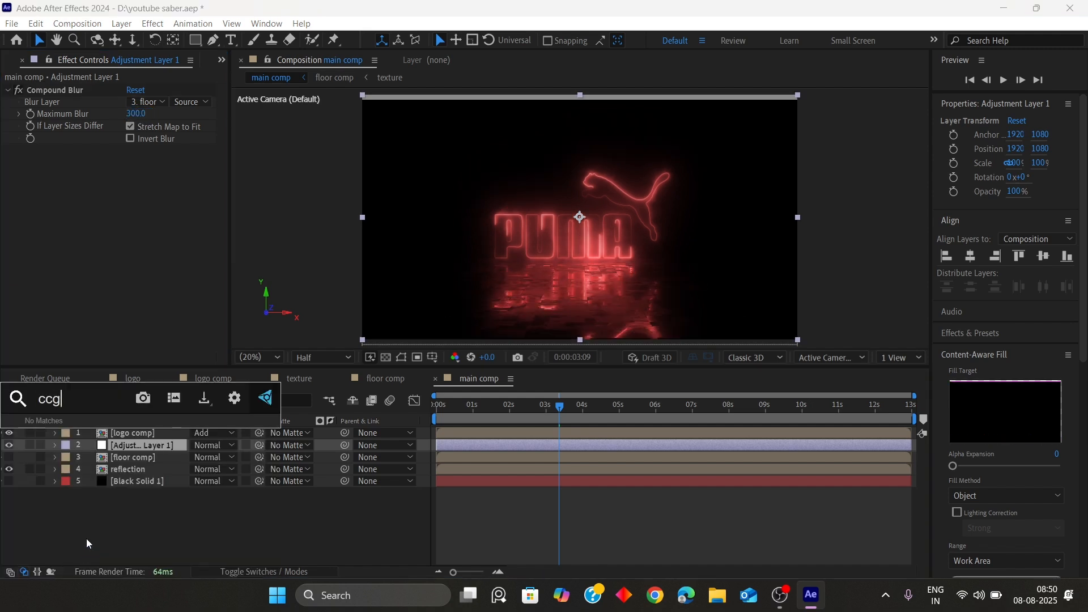
pyautogui.press('BackSpace')
pyautogui.write('gl')
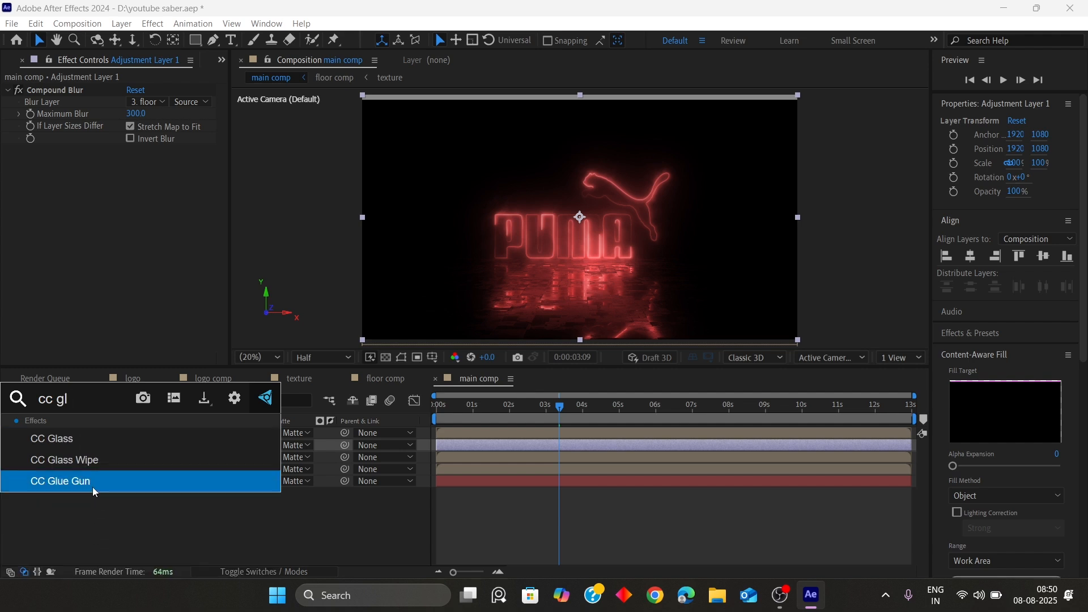
pyautogui.click(84, 440)
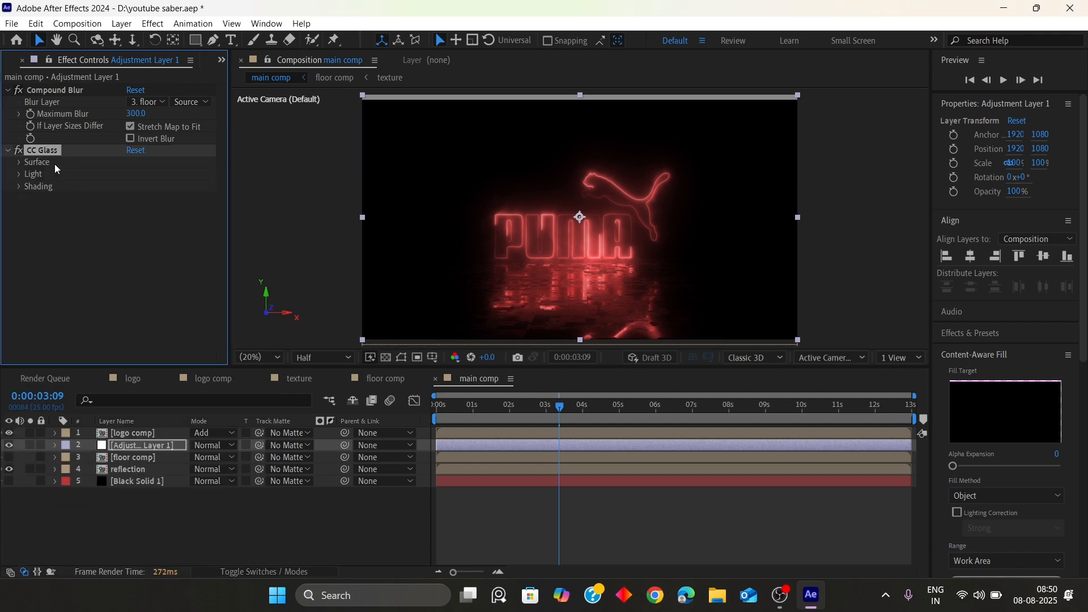
pyautogui.click(17, 163)
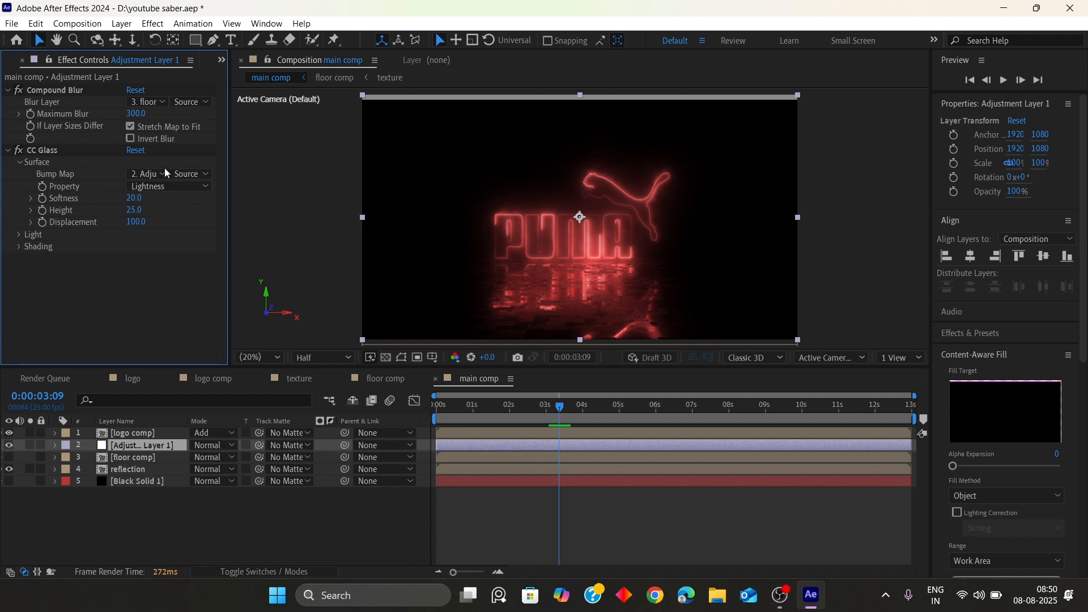
pyautogui.click(149, 174)
pyautogui.click(173, 238)
# Step: Set the CC Glass surface softness to 0, height to 10 and displacement to 8
pyautogui.click(140, 199)
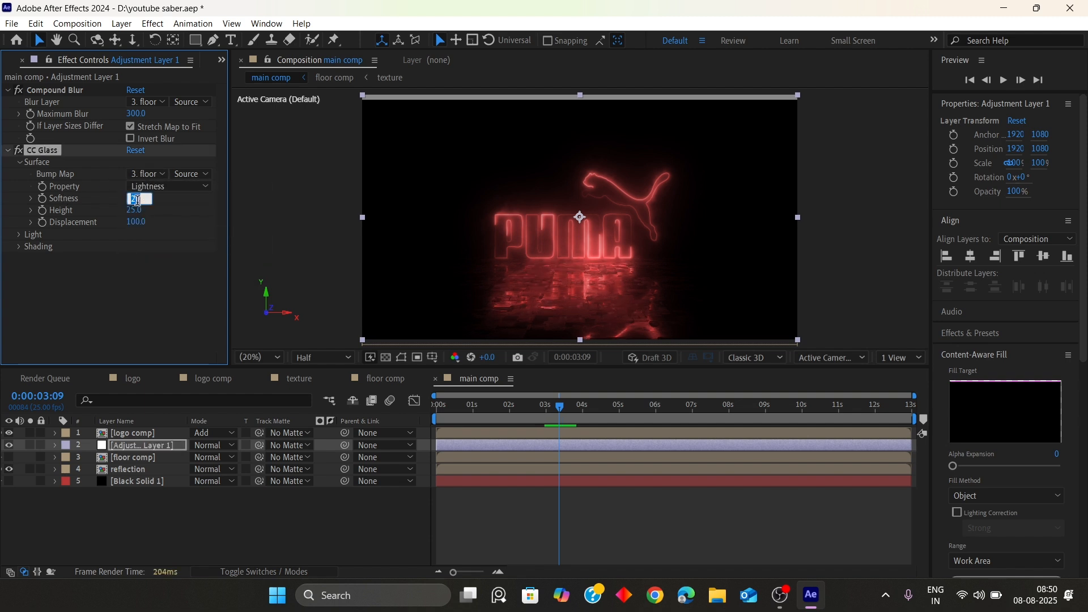
pyautogui.write('0')
pyautogui.click(135, 212)
pyautogui.write('10')
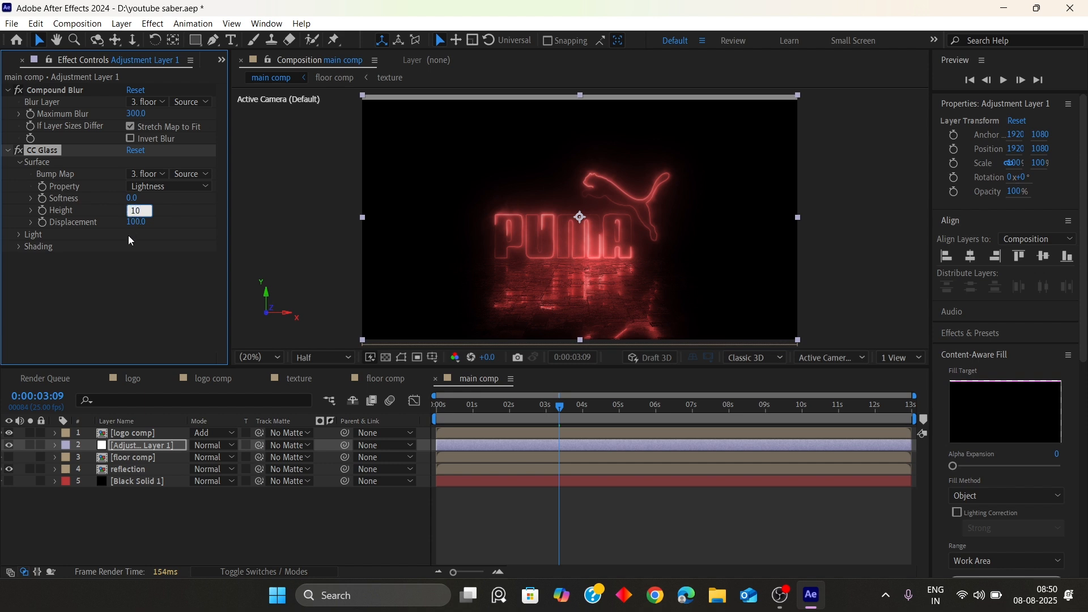
pyautogui.press('Return')
pyautogui.click(137, 223)
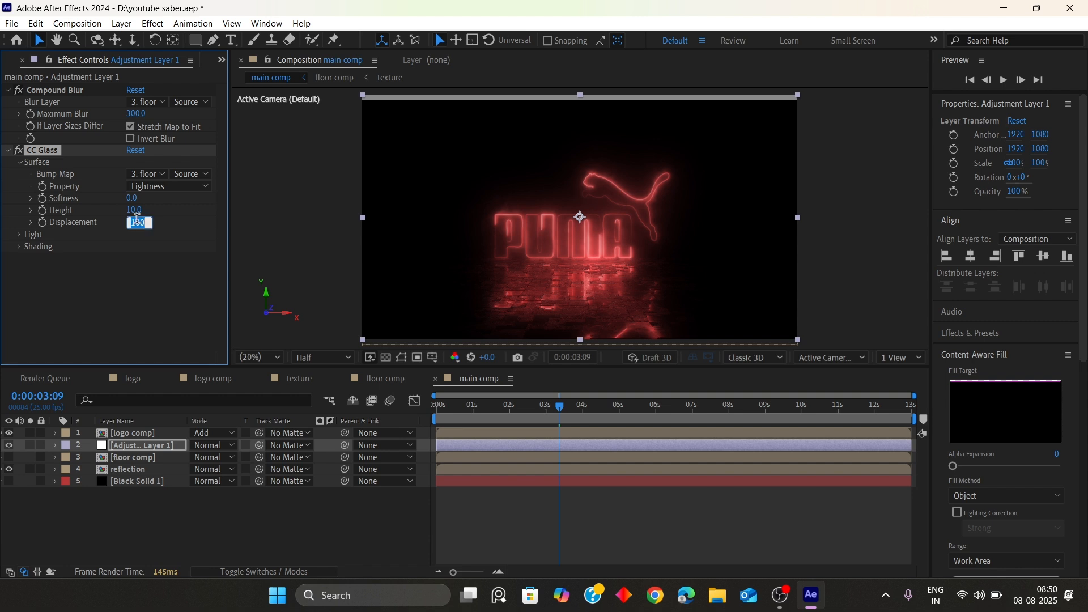
pyautogui.press('Return')
# Step: Set the CC Glass light intensity to 180 and adjust the effect's shading
pyautogui.click(23, 235)
pyautogui.click(134, 258)
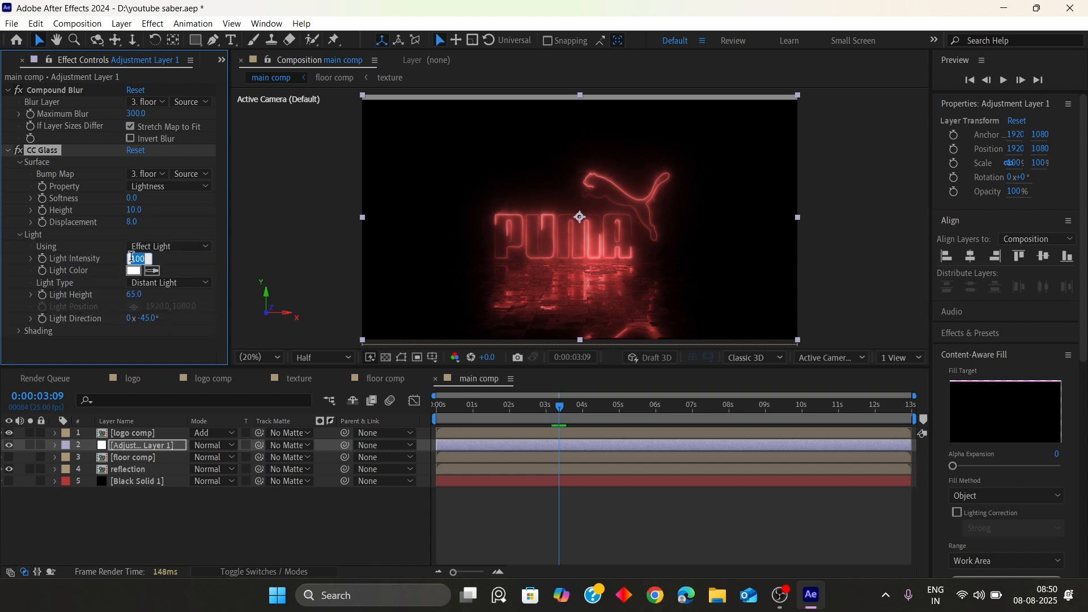
pyautogui.write('180')
pyautogui.press('Return')
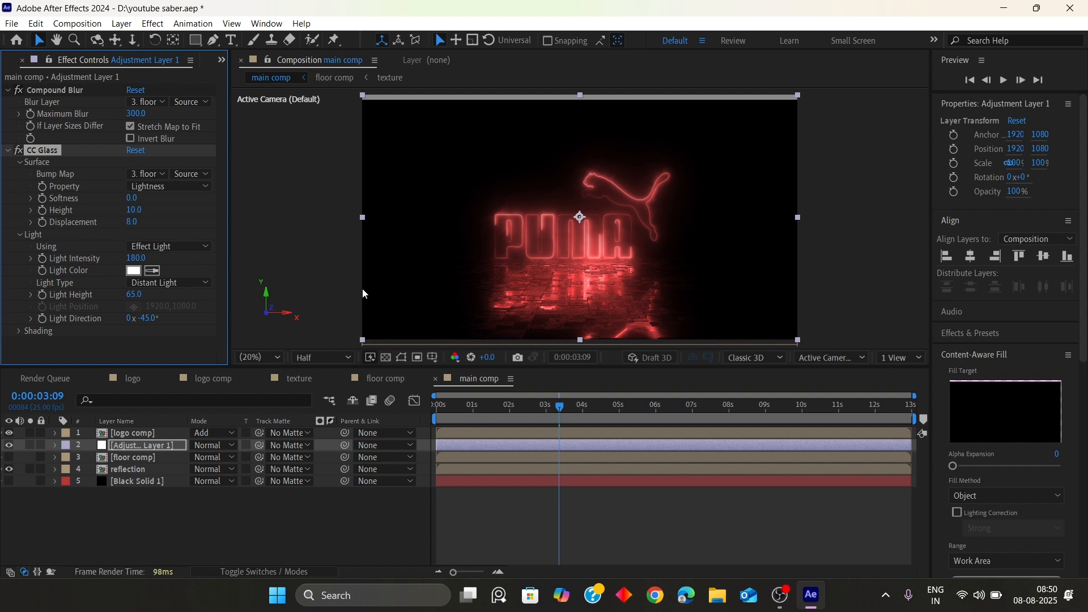
pyautogui.click(19, 331)
pyautogui.scroll(-1, 124, 301)
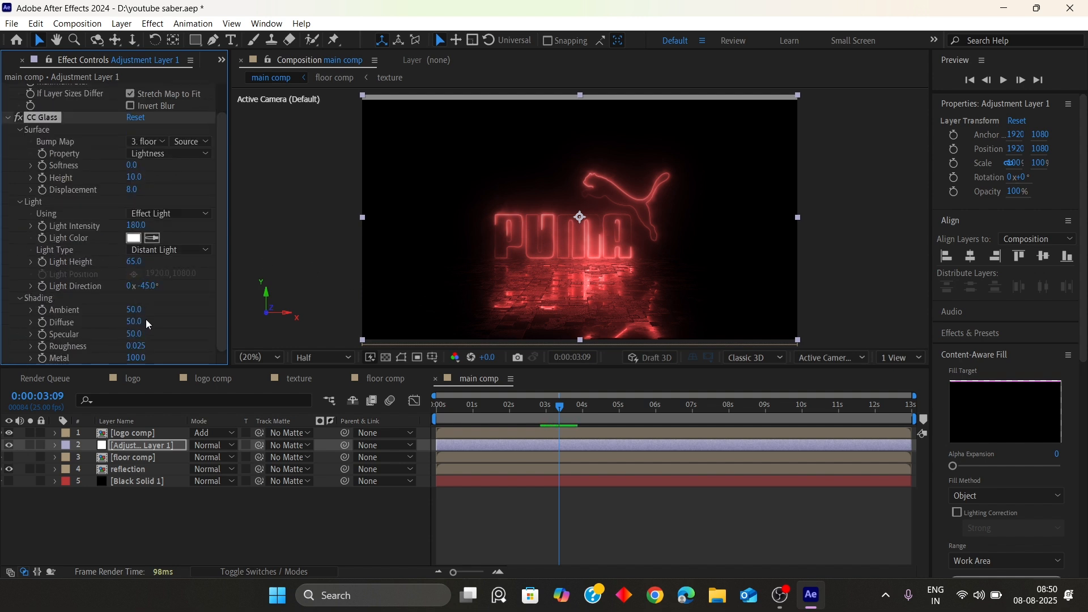
pyautogui.moveTo(132, 340); pyautogui.dragTo(78, 354)
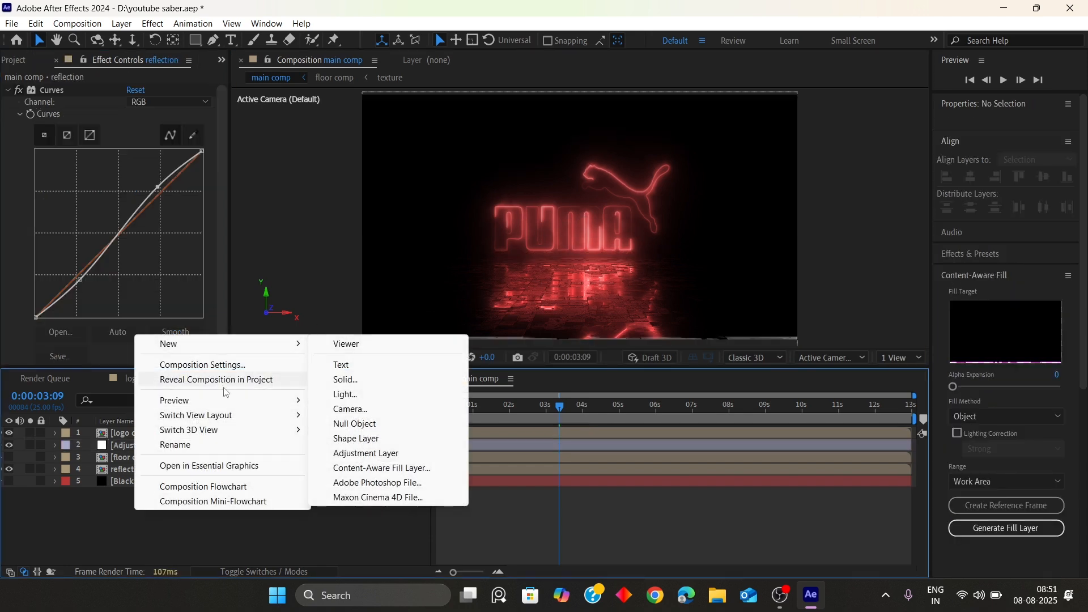
# Step: Add a two-node camera with the 28mm preset to main comp
pyautogui.click(352, 409)
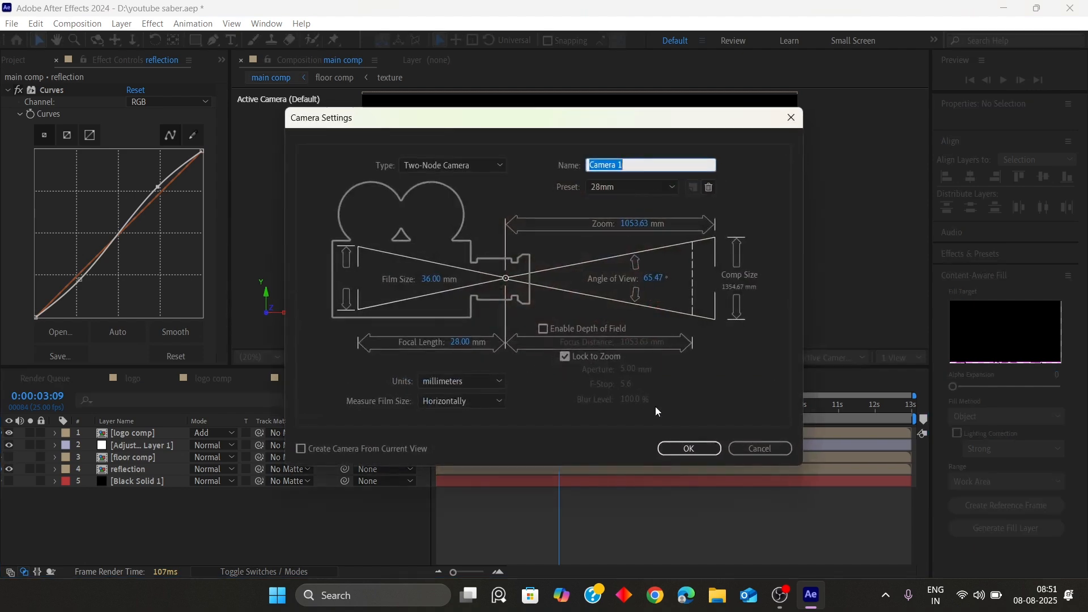
pyautogui.click(687, 448)
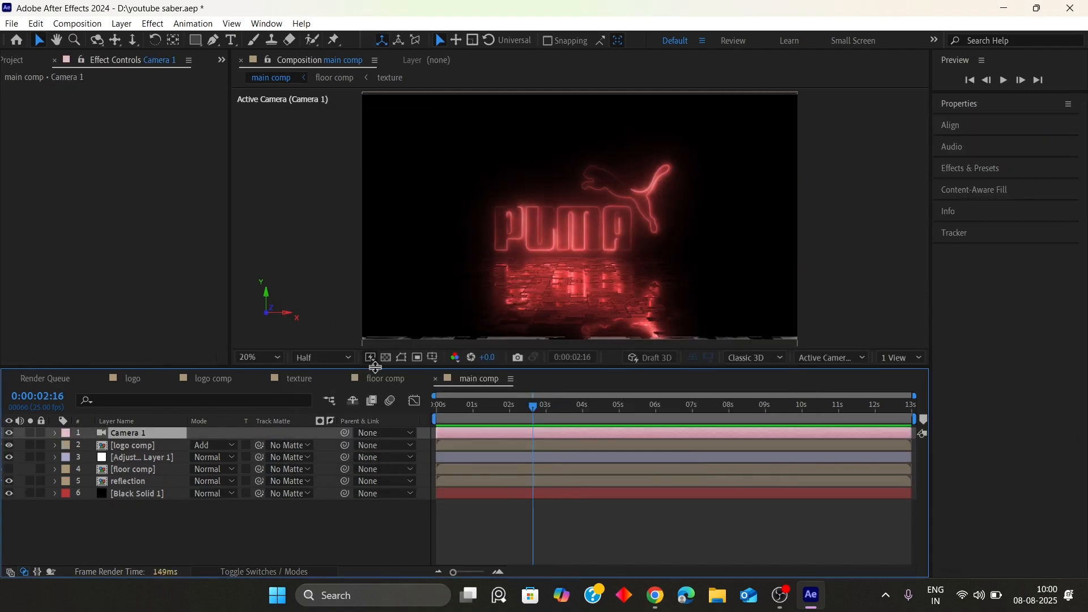
# Step: Copy the camera position keyframes from floor comp onto Camera 1 in main comp, starting at the first frame
pyautogui.click(385, 380)
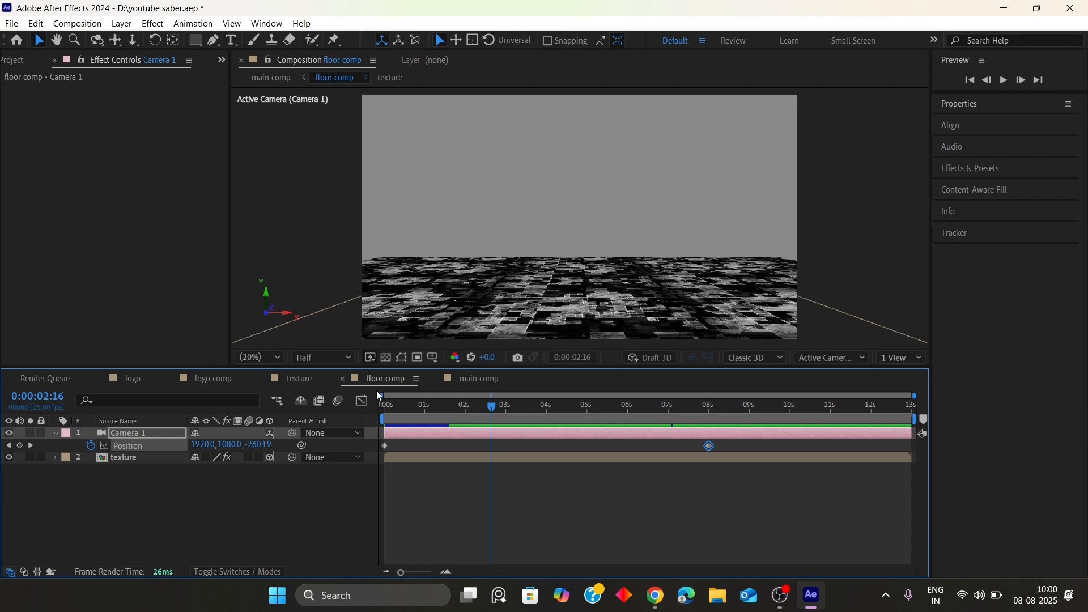
pyautogui.click(135, 445)
pyautogui.click(478, 380)
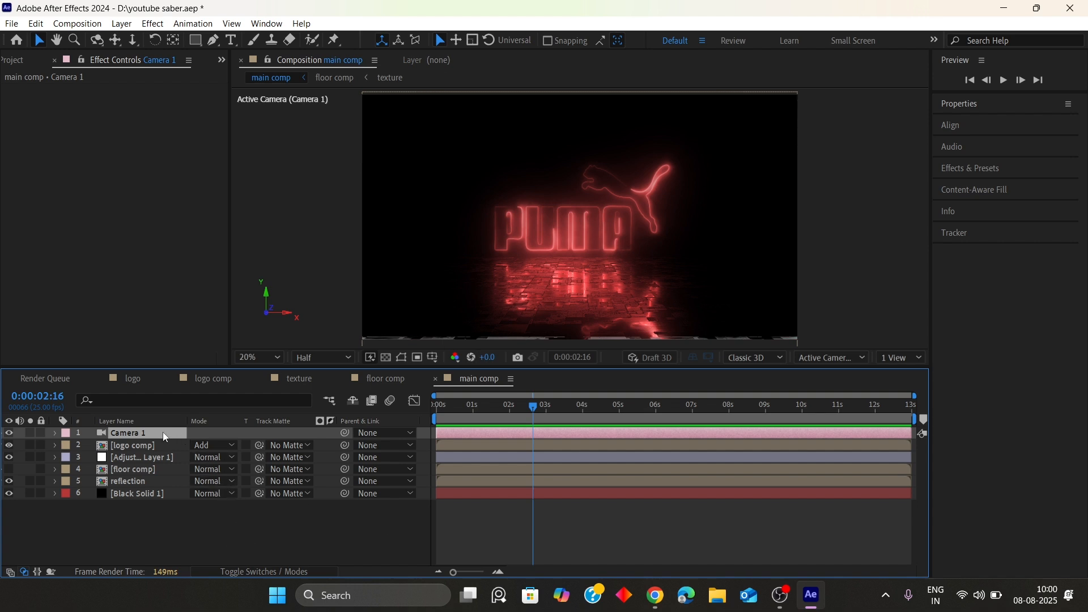
pyautogui.press('p')
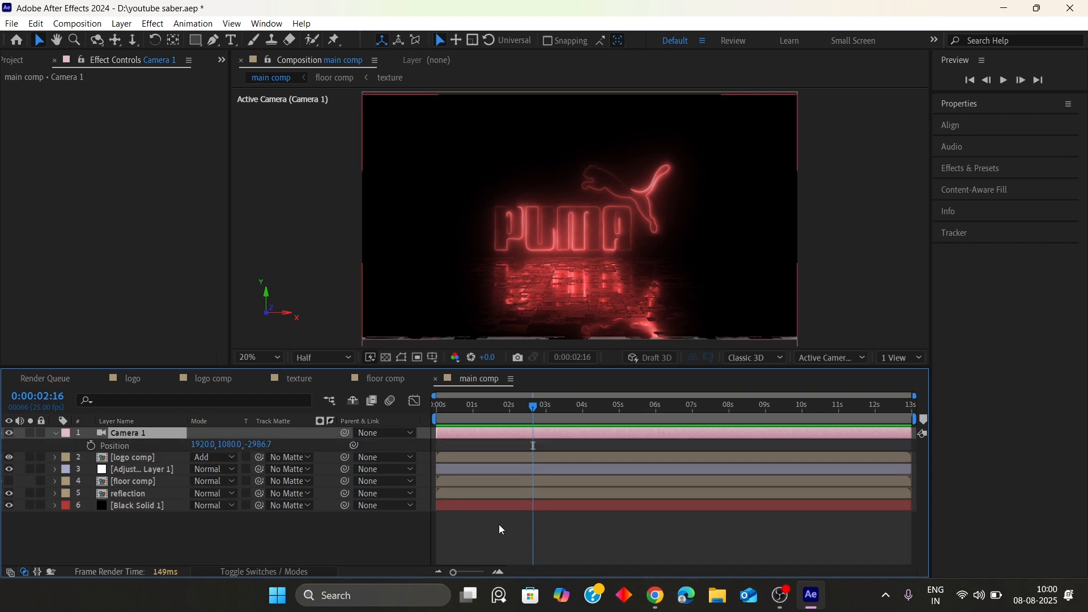
pyautogui.moveTo(533, 407); pyautogui.dragTo(438, 407)
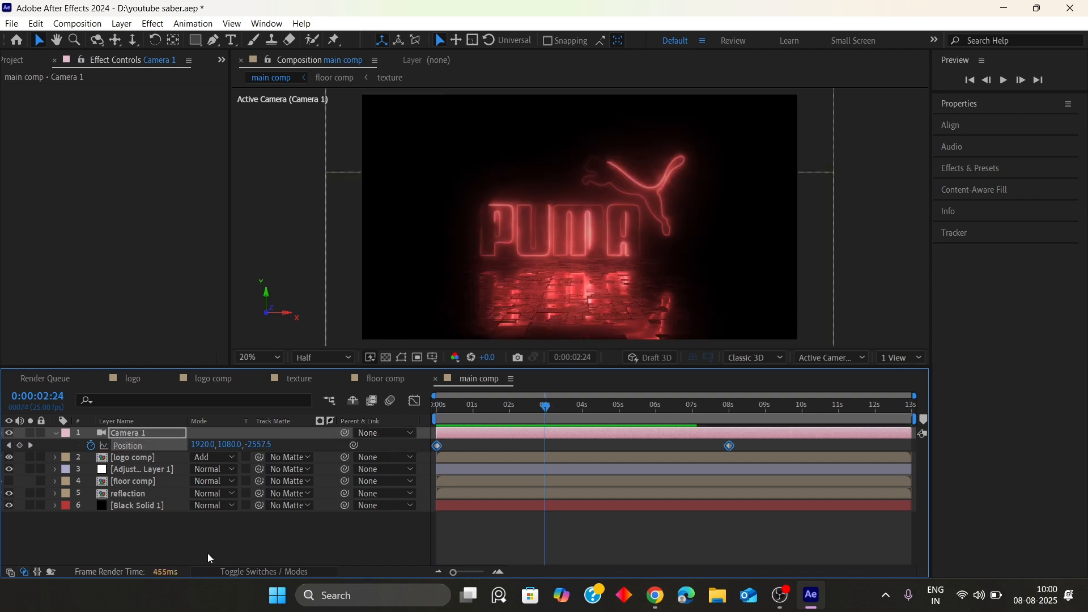
# Step: Add a new adjustment layer at the top of main comp and apply the Glow effect to it
pyautogui.click(207, 554)
pyautogui.rightClick(205, 533)
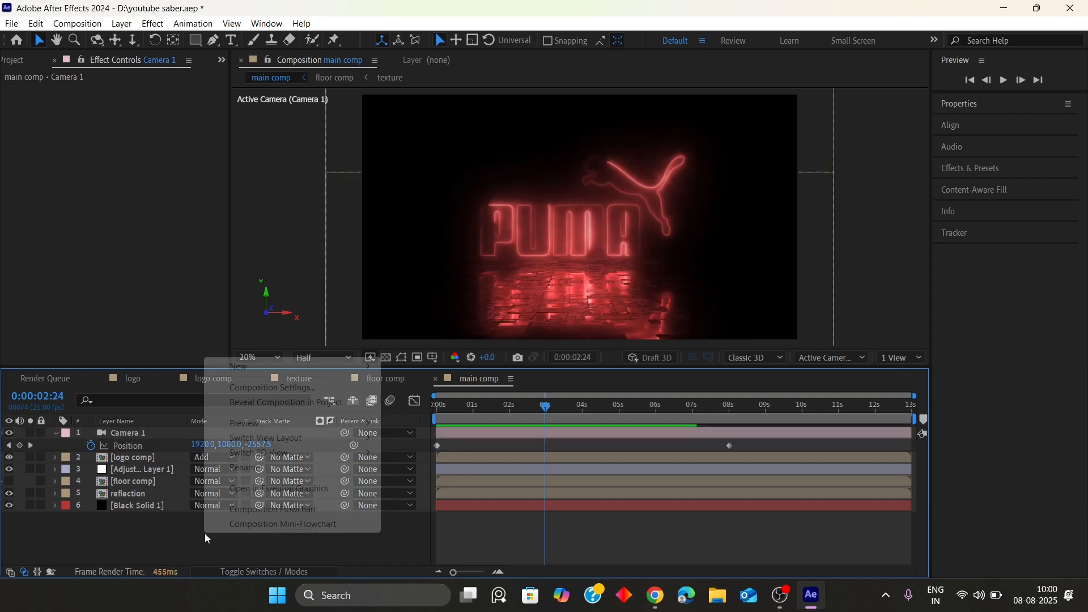
pyautogui.moveTo(295, 367)
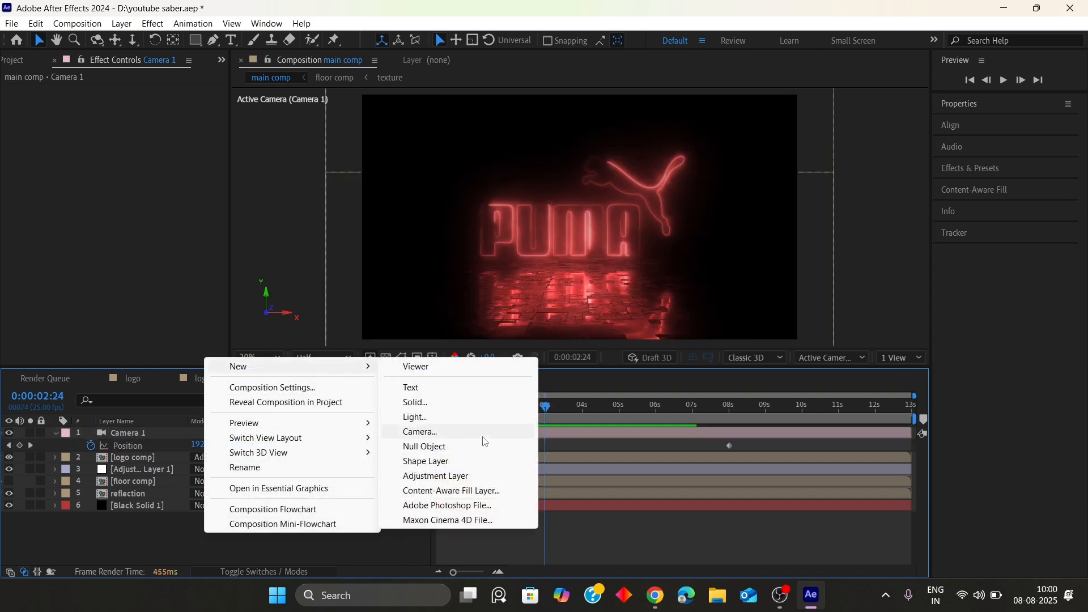
pyautogui.click(436, 476)
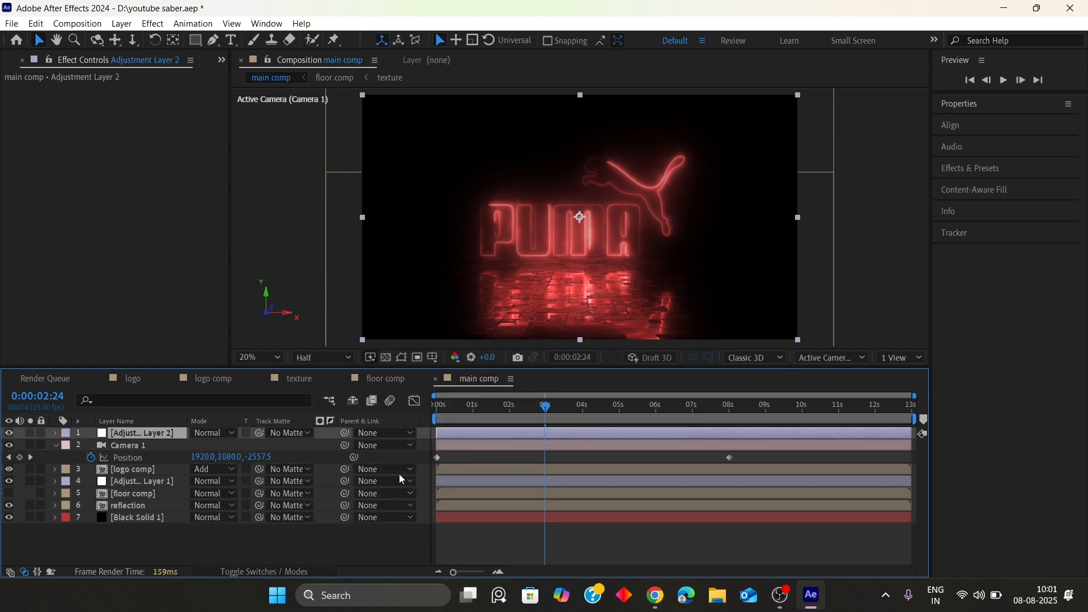
pyautogui.click(327, 543)
pyautogui.click(122, 432)
pyautogui.hotkey('ctrl', 'space')
pyautogui.write('glo')
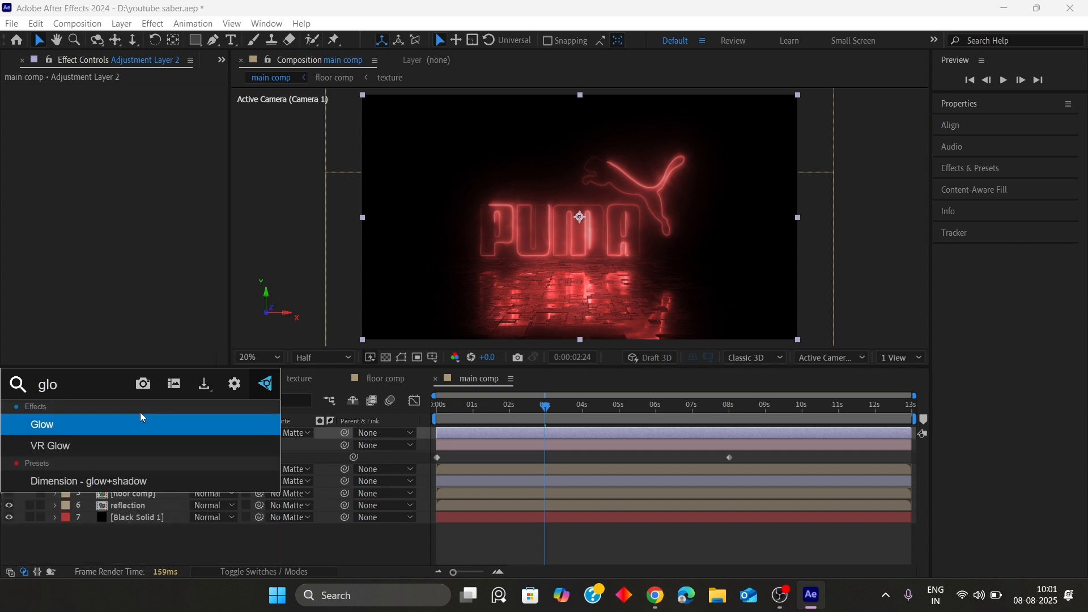
pyautogui.click(117, 422)
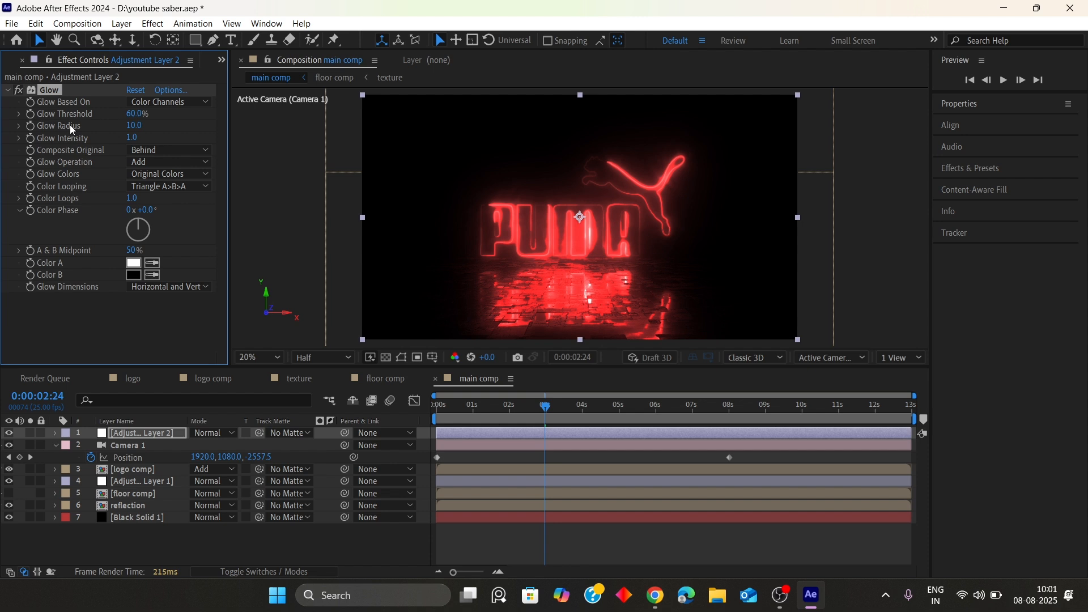
# Step: Set the Glow threshold to 45%, the glow radius to 1000 and the glow intensity to 1.5
pyautogui.click(131, 114)
pyautogui.write('45')
pyautogui.press('Return')
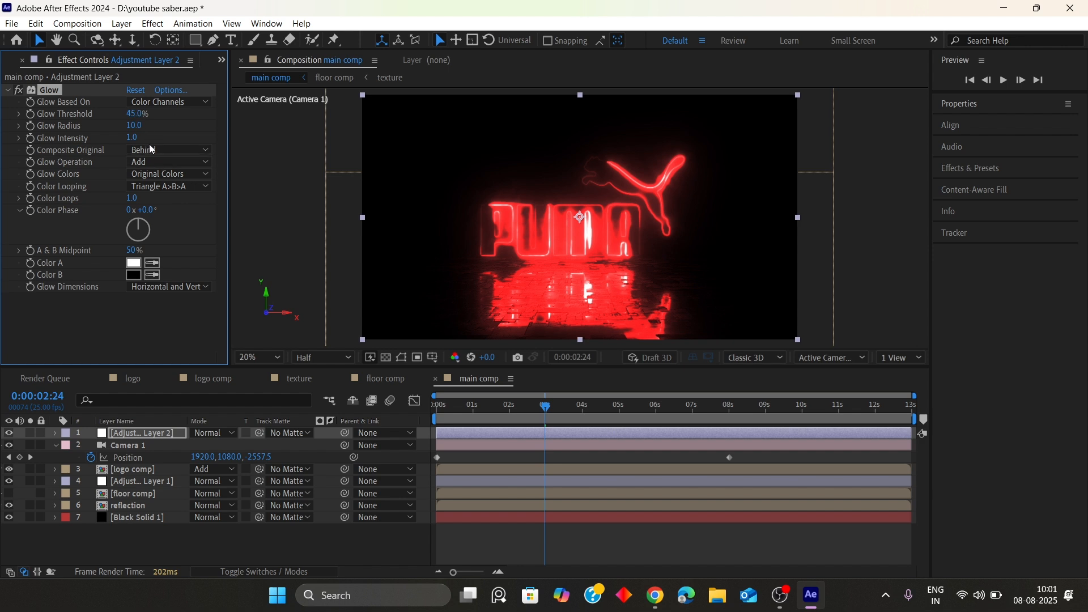
pyautogui.click(133, 126)
pyautogui.write('1000')
pyautogui.press('Return')
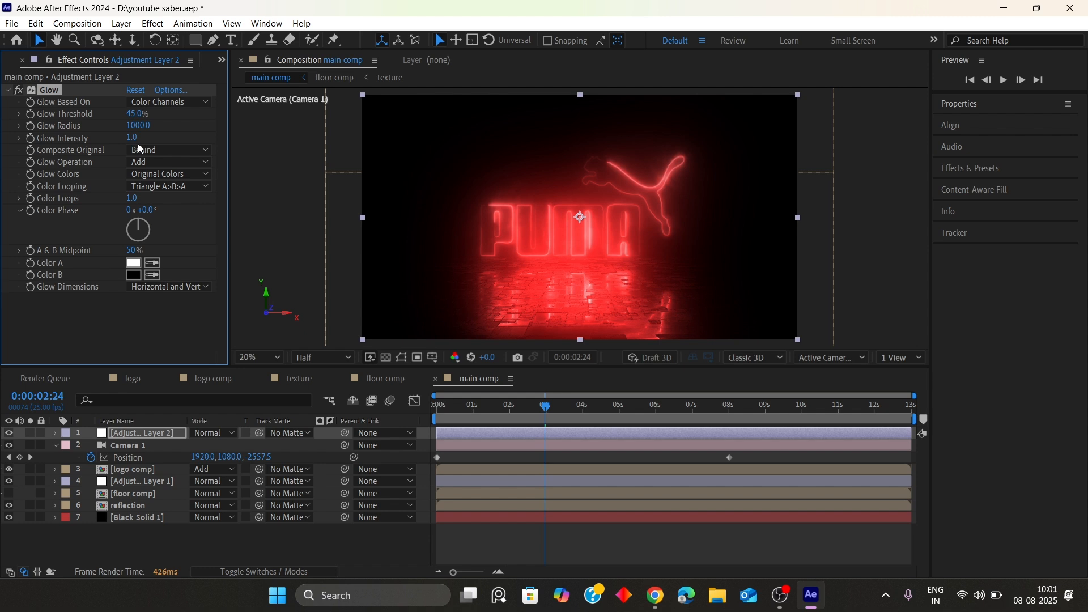
pyautogui.click(132, 137)
pyautogui.write('1.5')
pyautogui.press('Return')
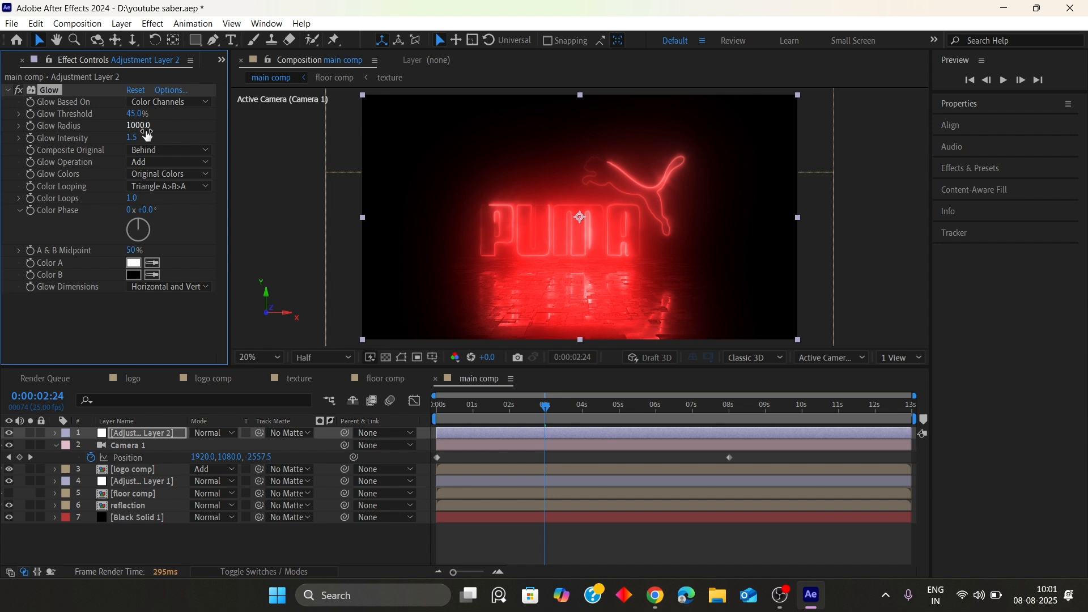
# Step: Set the glow adjustment layer's blending mode to Lighten and raise the Glow threshold to about 74.5%
pyautogui.click(222, 433)
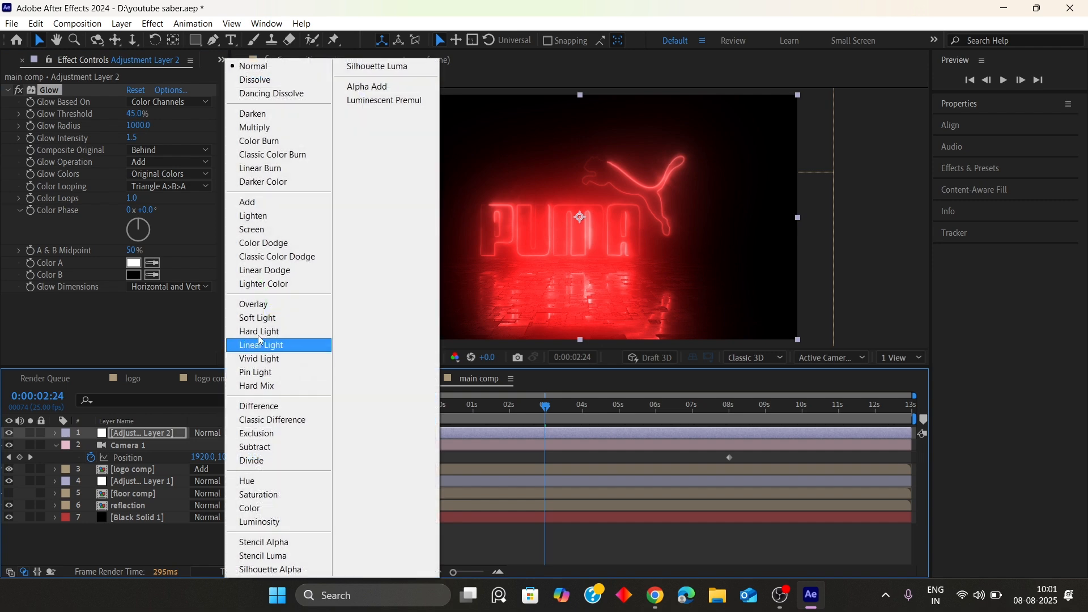
pyautogui.click(263, 216)
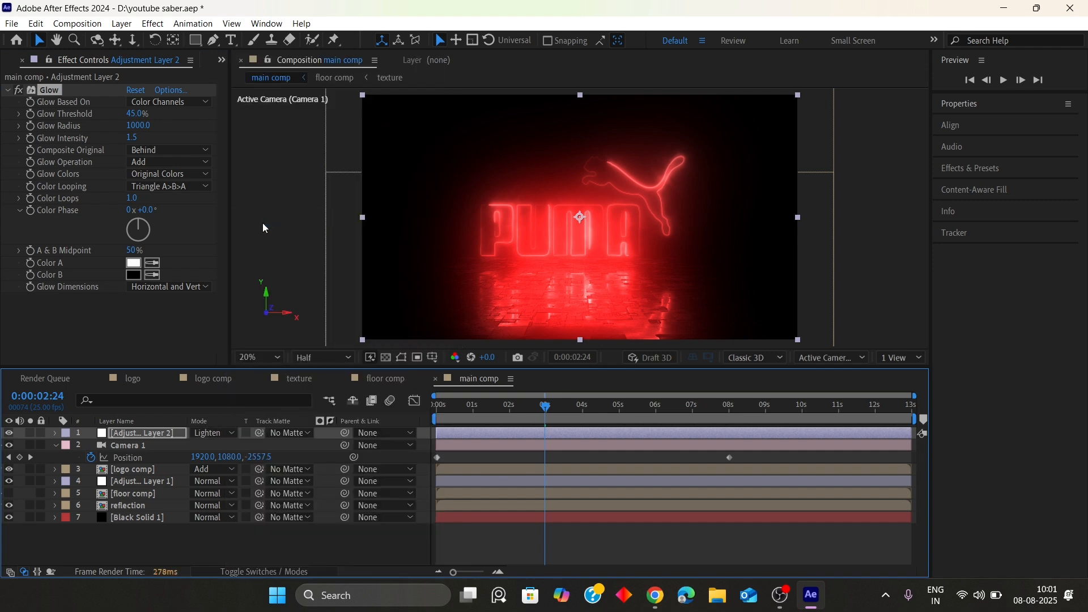
pyautogui.moveTo(136, 126); pyautogui.dragTo(1083, 146)
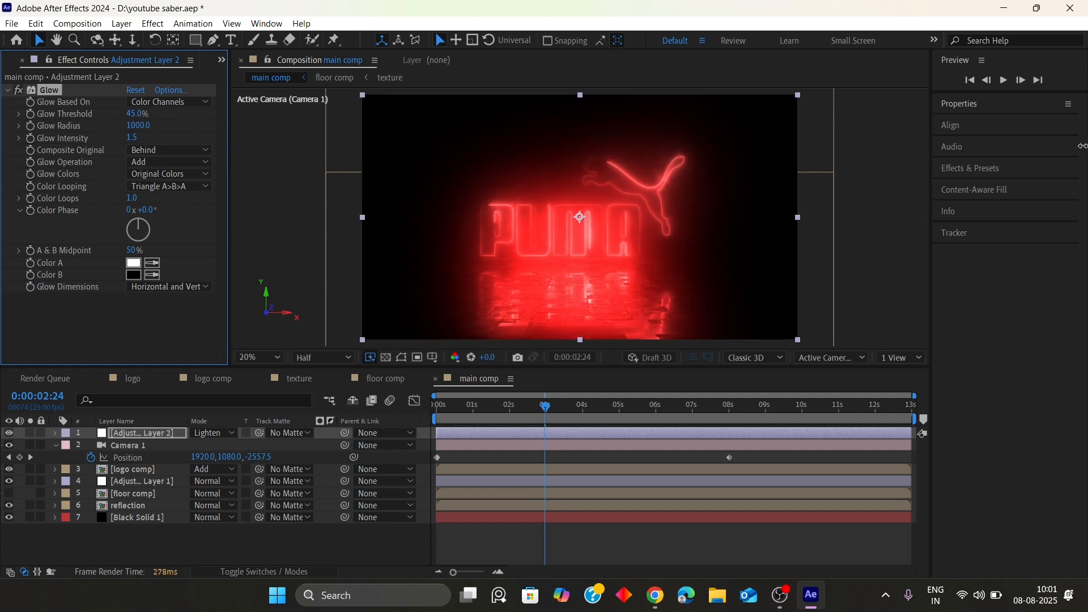
pyautogui.click(131, 114)
pyautogui.write('14')
pyautogui.press('Return')
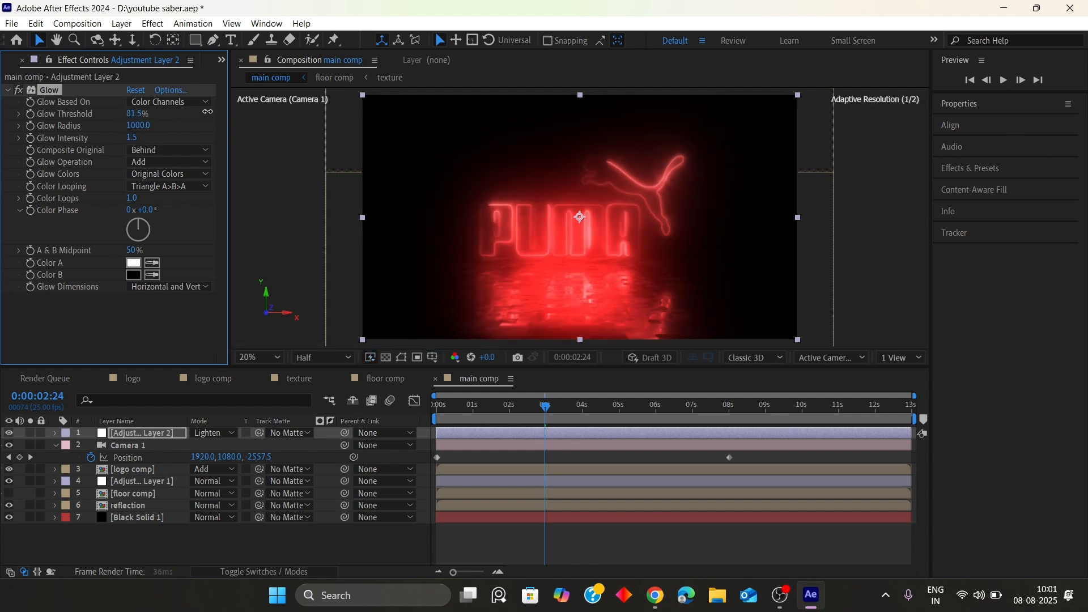
pyautogui.moveTo(2, 126); pyautogui.dragTo(146, 120)
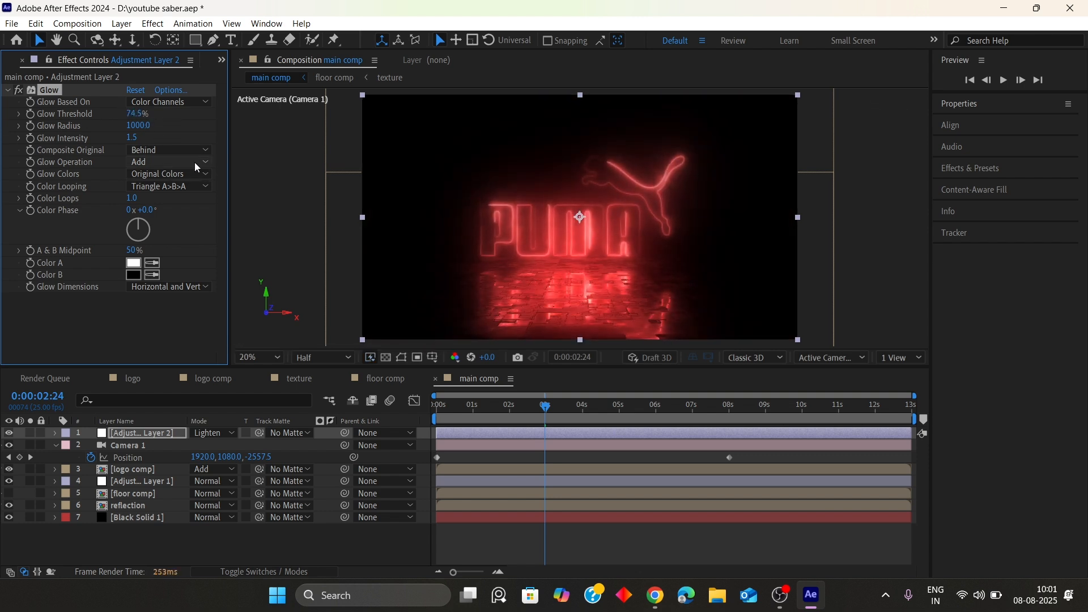
pyautogui.moveTo(135, 115); pyautogui.dragTo(137, 116)
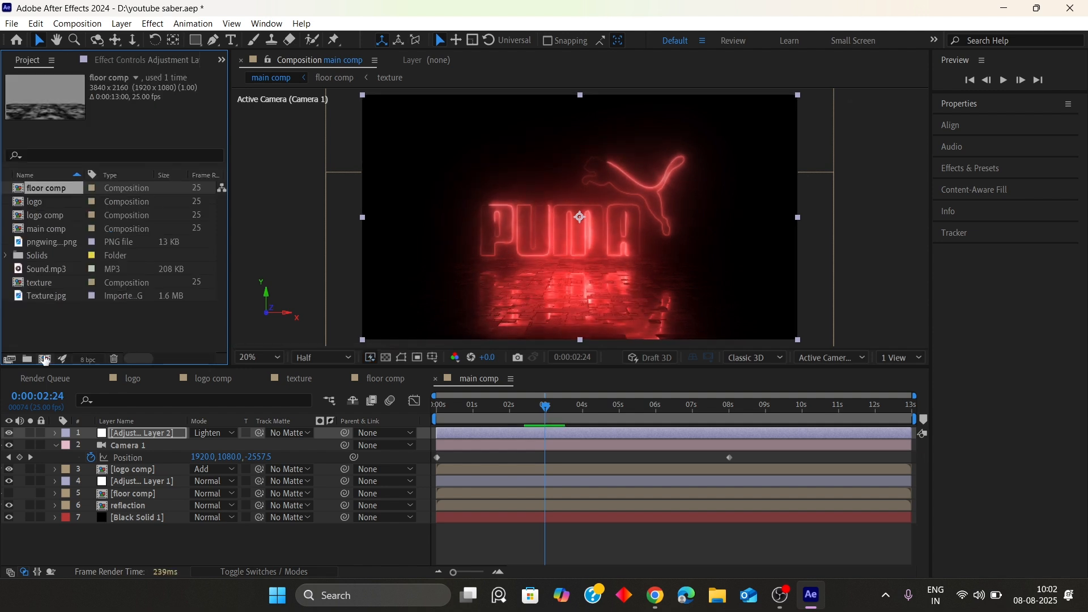
# Step: Create a 3840x2160, 25 fps, 13-second composition named render and place main comp in it
pyautogui.click(45, 358)
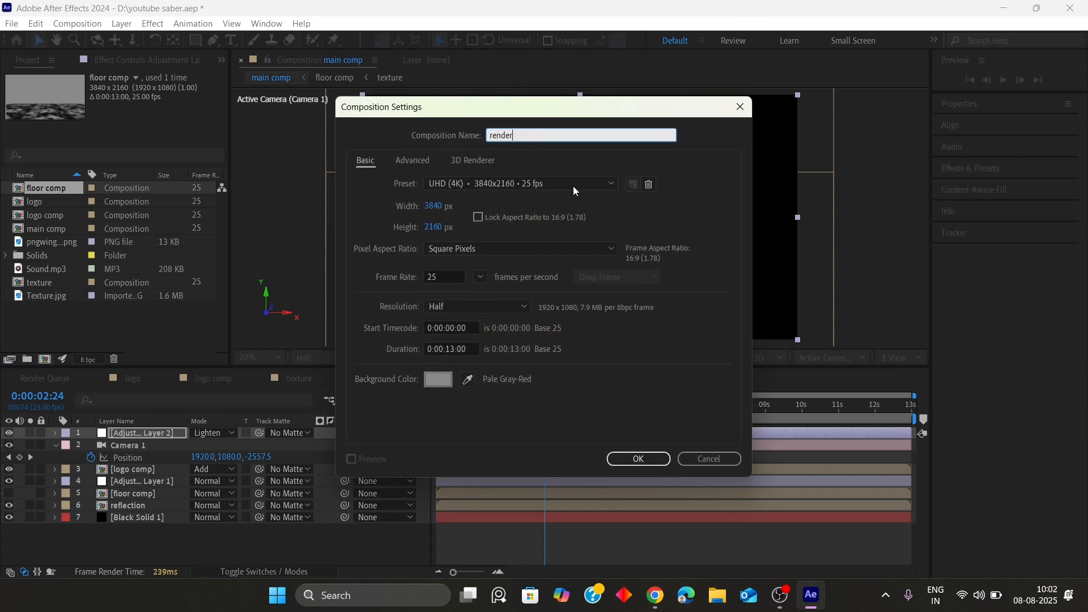
pyautogui.click(640, 459)
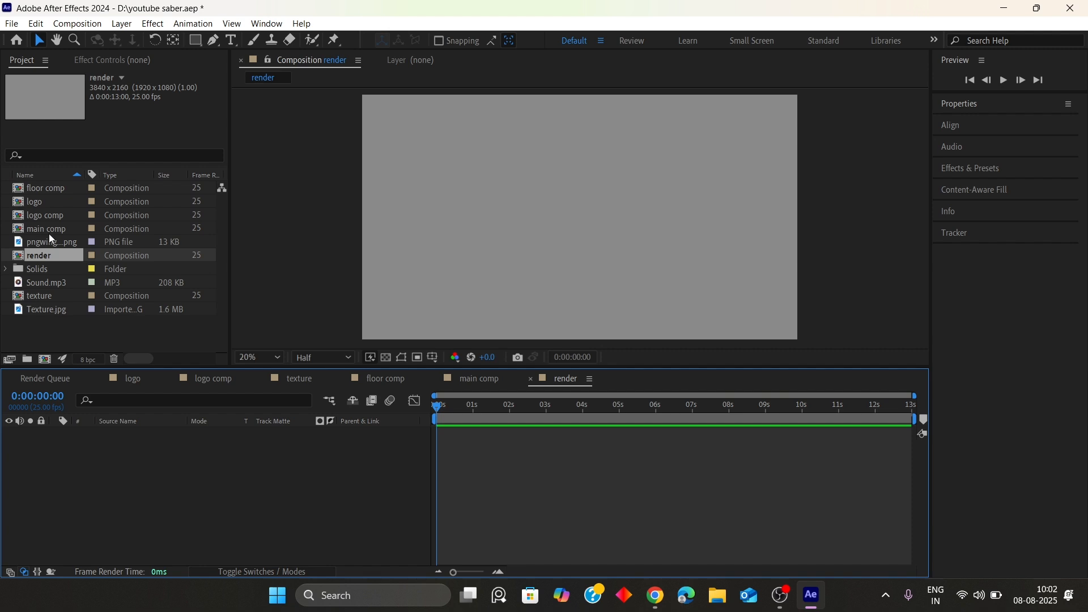
pyautogui.moveTo(48, 232); pyautogui.dragTo(226, 514)
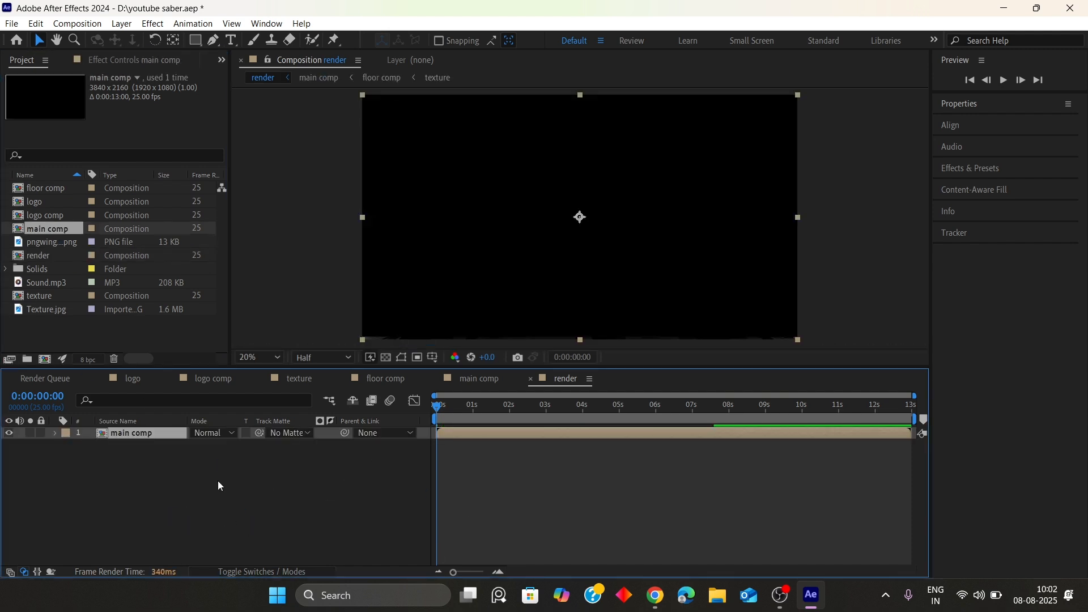
pyautogui.press('space')
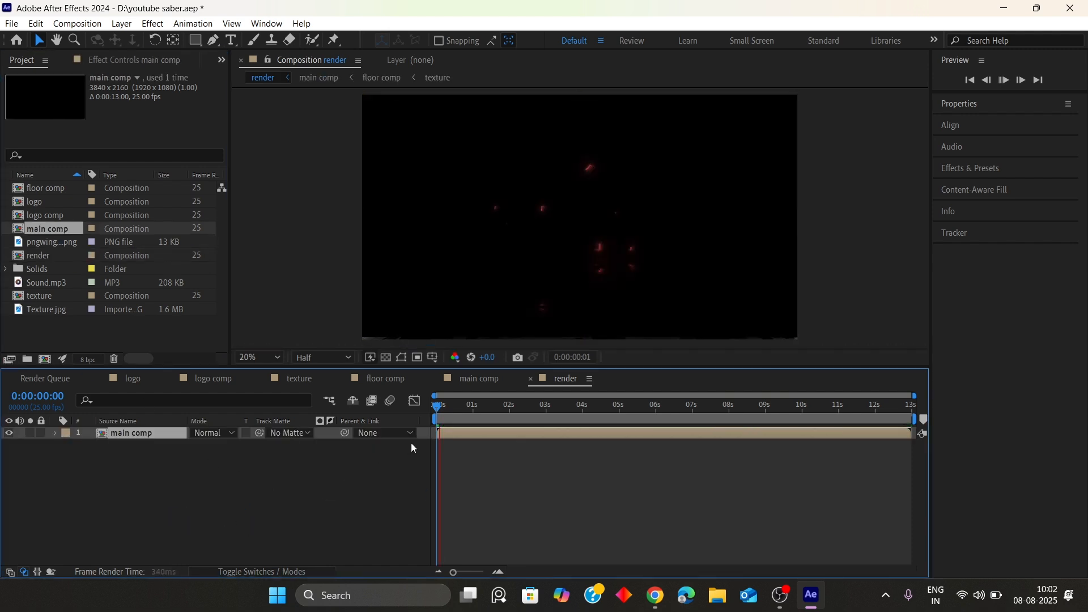
# Step: Add an adjustment layer above main comp in the render composition and apply Gradient Ramp to it
pyautogui.rightClick(339, 460)
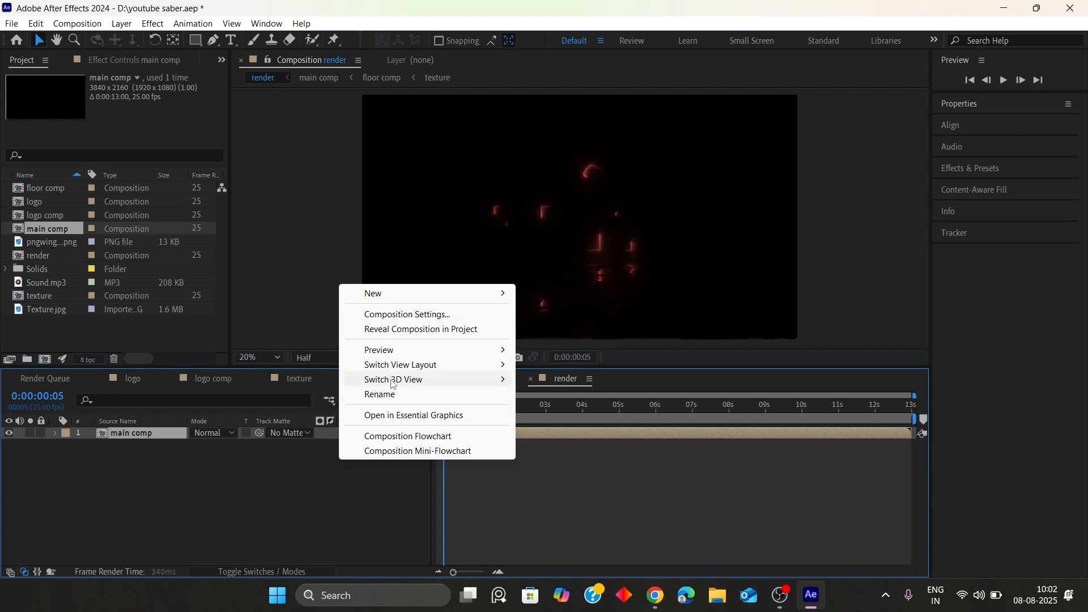
pyautogui.moveTo(397, 294)
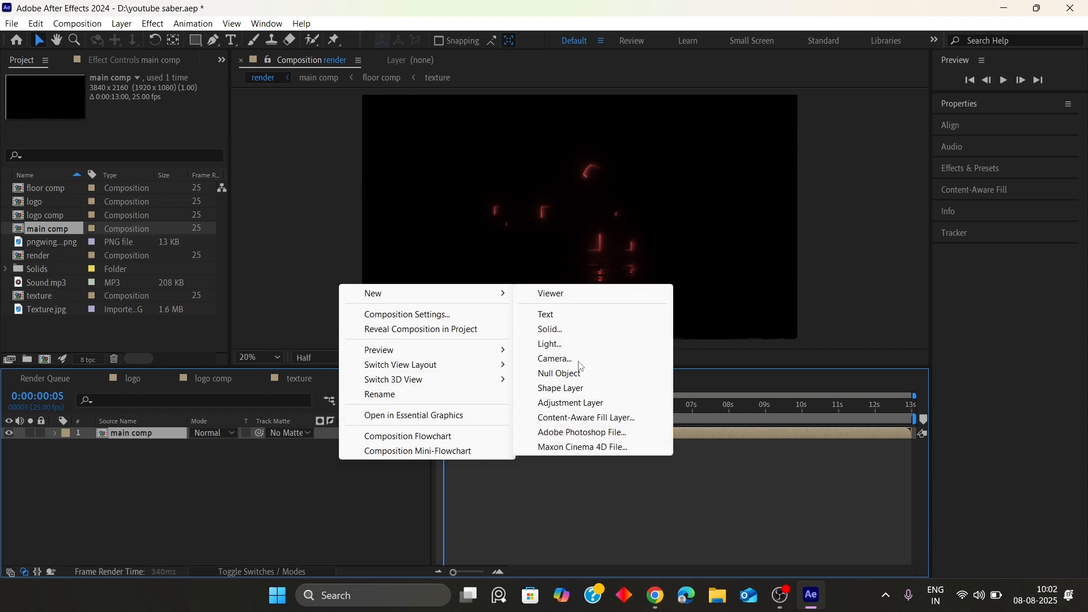
pyautogui.click(561, 403)
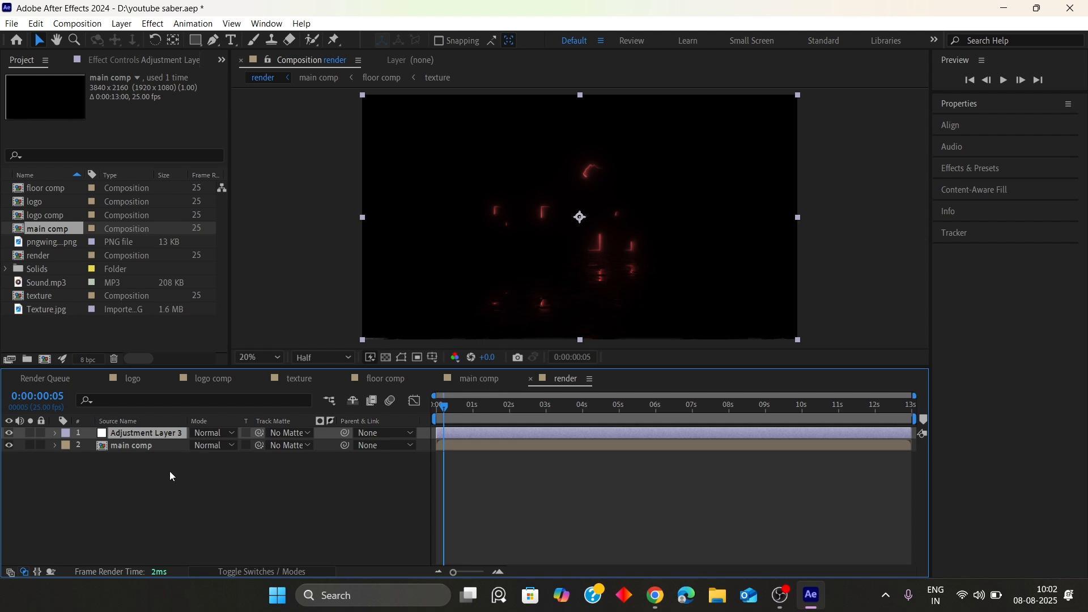
pyautogui.hotkey('ctrl', 'space')
pyautogui.write('gr')
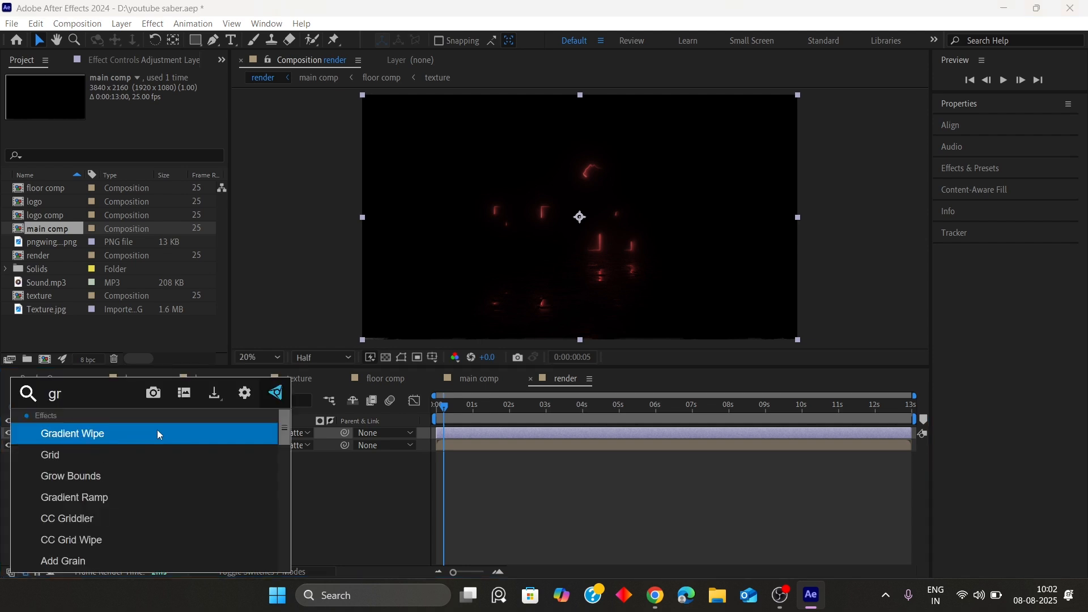
pyautogui.click(108, 497)
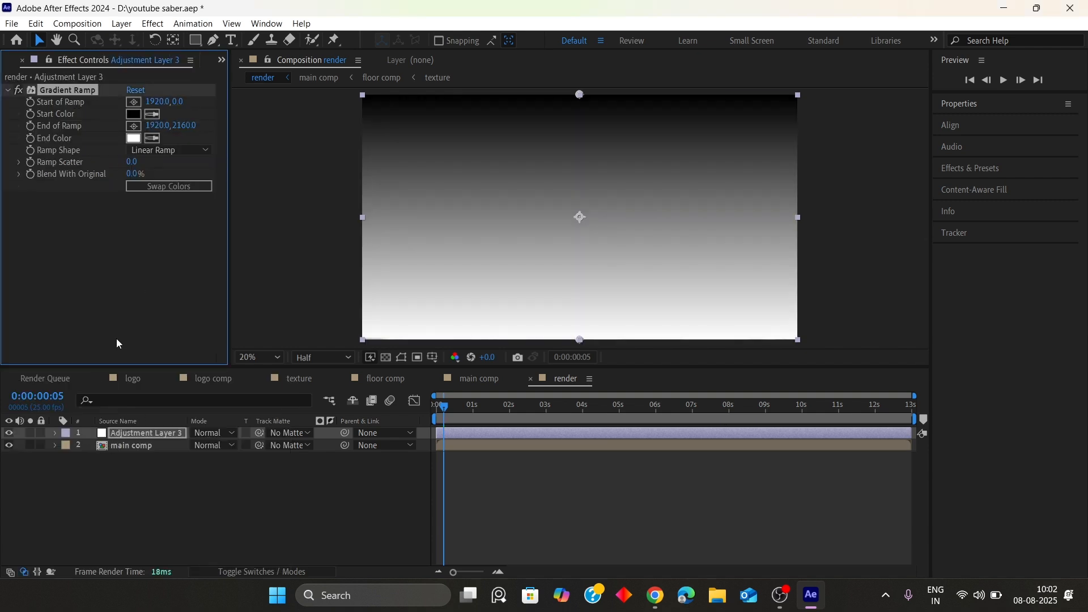
# Step: Set the gradient adjustment layer's blending mode to Screen and the ramp's end color to black (000000)
pyautogui.click(204, 434)
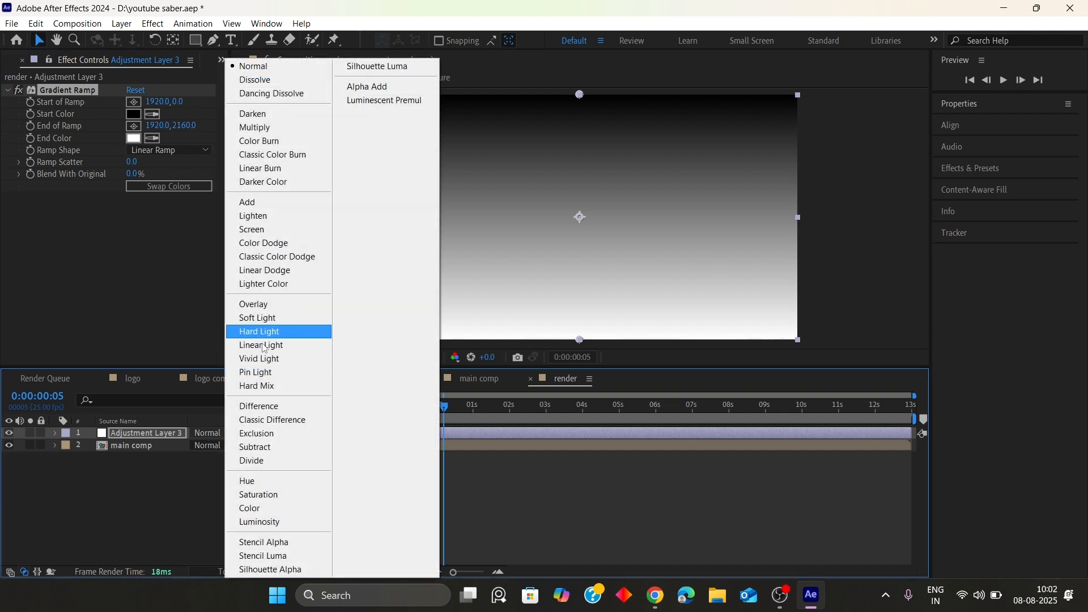
pyautogui.click(265, 230)
pyautogui.click(134, 138)
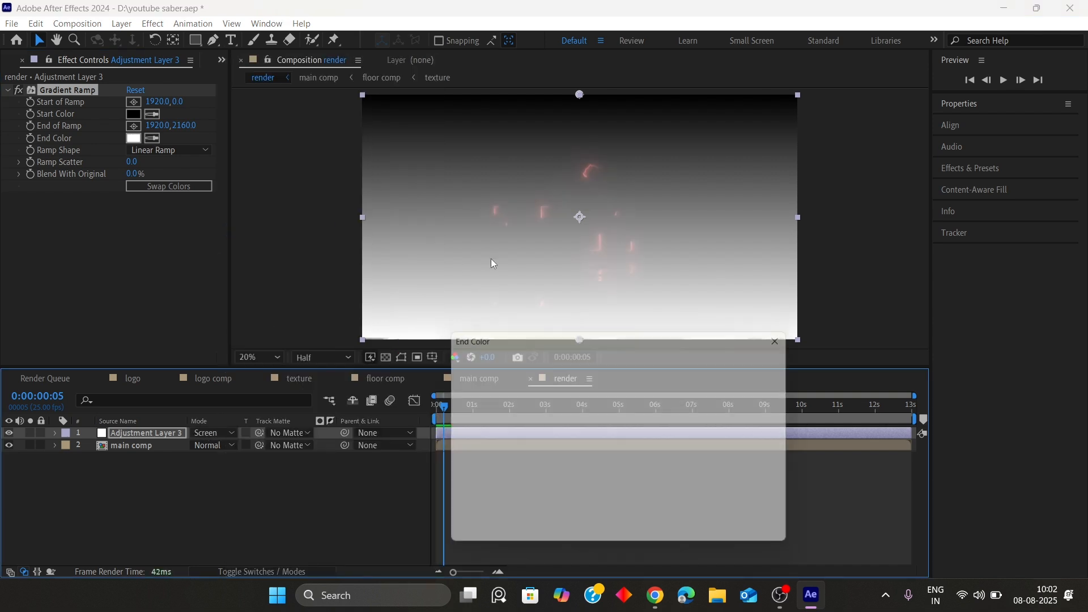
pyautogui.write('000000')
pyautogui.click(750, 359)
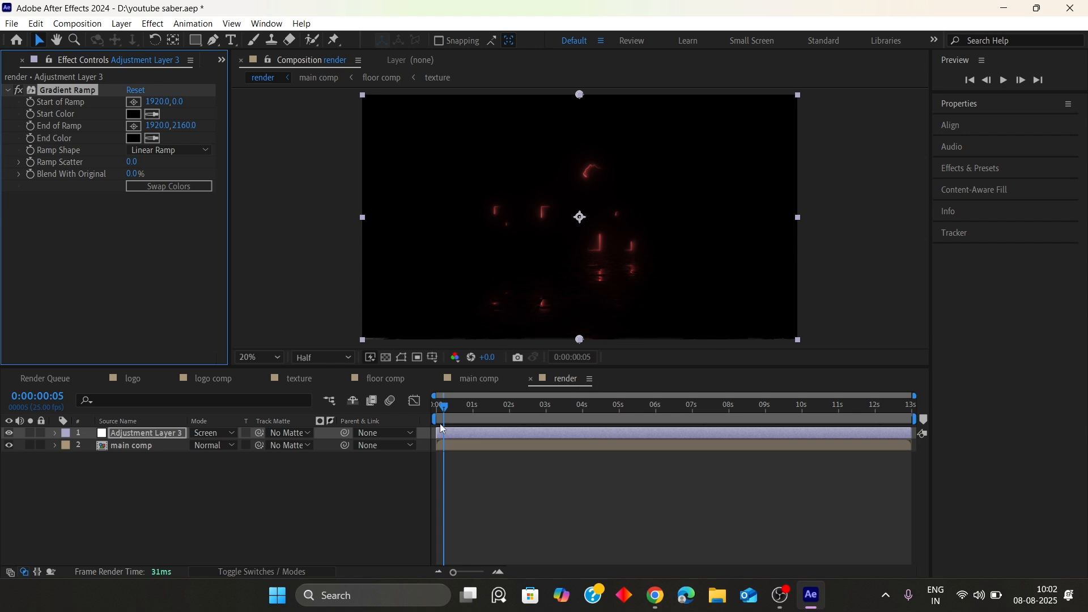
# Step: Set the ramp's start color to dark brown, about 1A0B00, and its end point to about 1905, 1160
pyautogui.moveTo(445, 407); pyautogui.dragTo(547, 414)
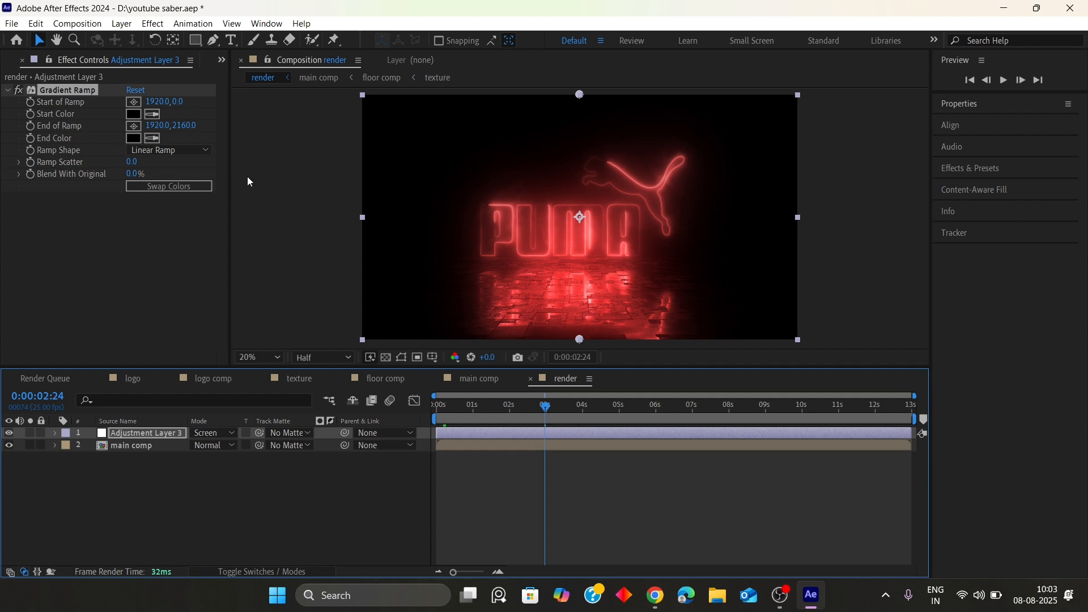
pyautogui.click(202, 165)
pyautogui.click(133, 114)
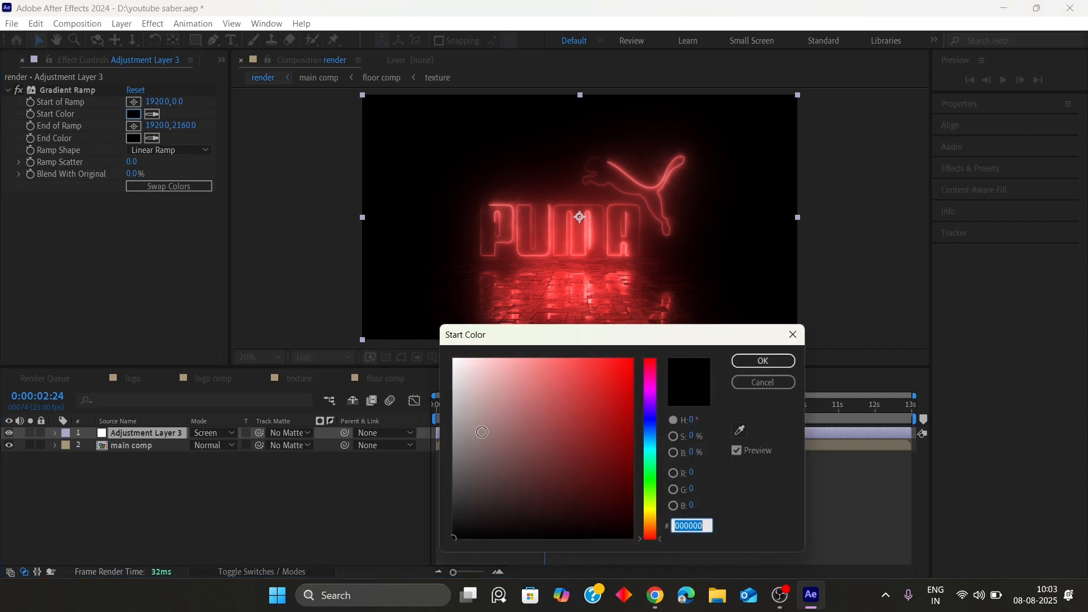
pyautogui.click(650, 526)
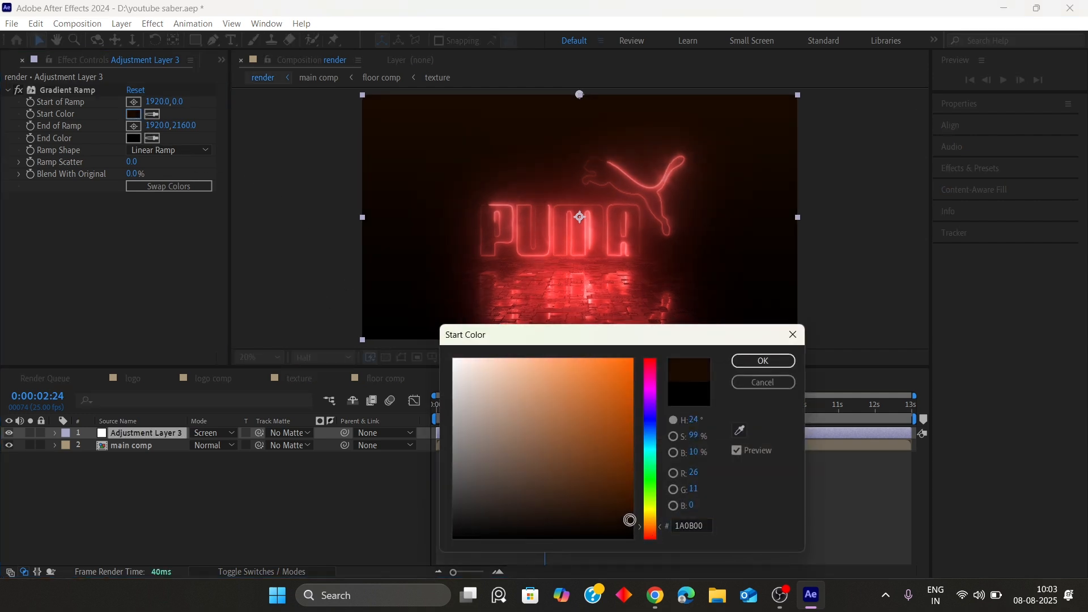
pyautogui.click(764, 360)
# Step: Add a second adjustment layer on top of the render composition
pyautogui.rightClick(228, 525)
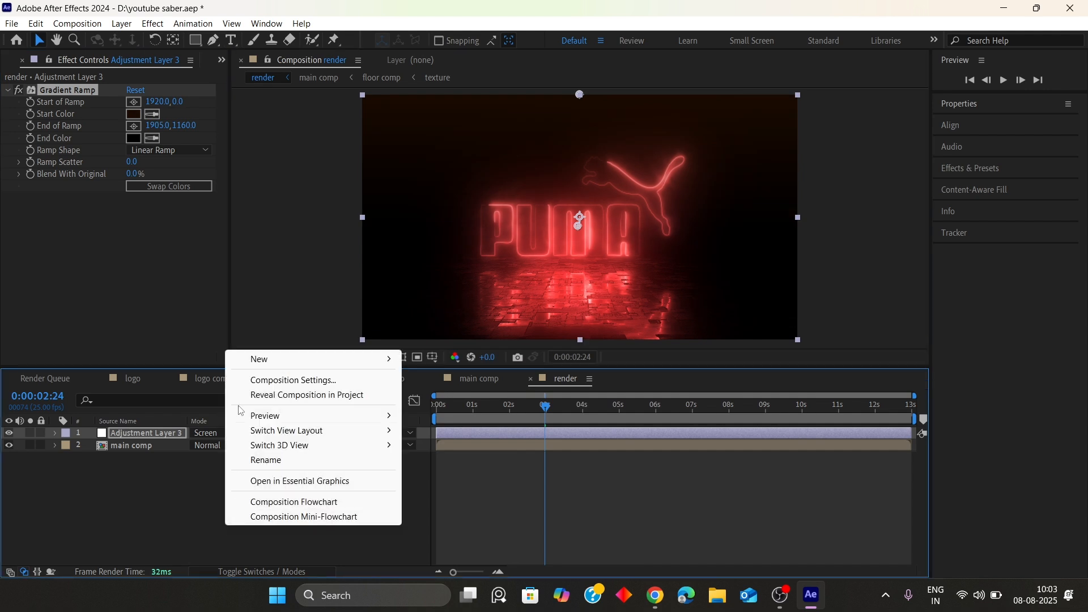
pyautogui.moveTo(266, 358)
pyautogui.click(438, 469)
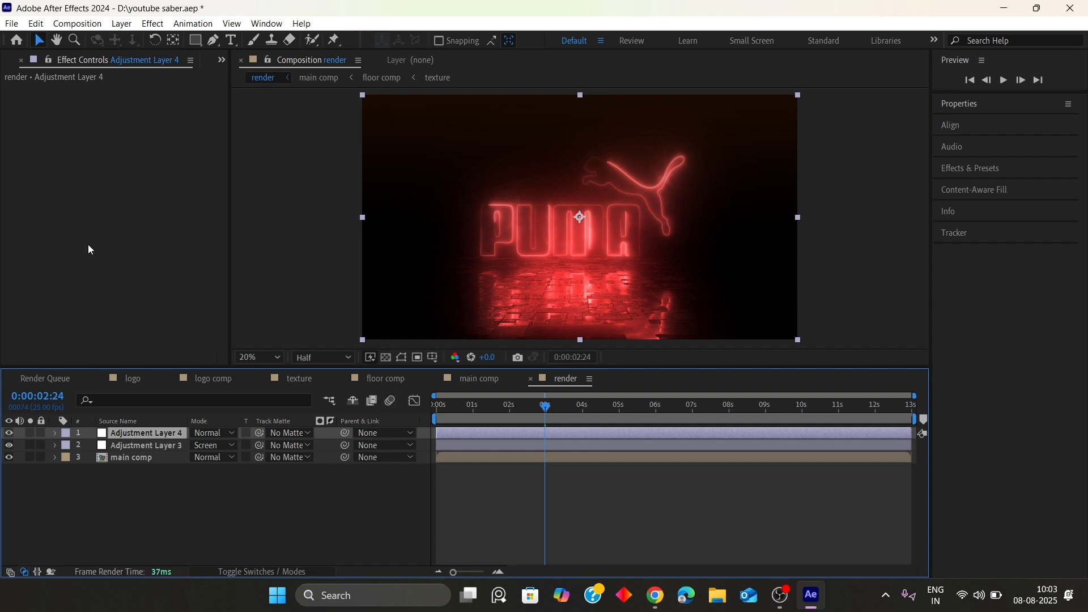
# Step: Apply Directional Blur to the top adjustment layer with a direction of 90° and a blur length of 150
pyautogui.click(152, 24)
pyautogui.moveTo(214, 141)
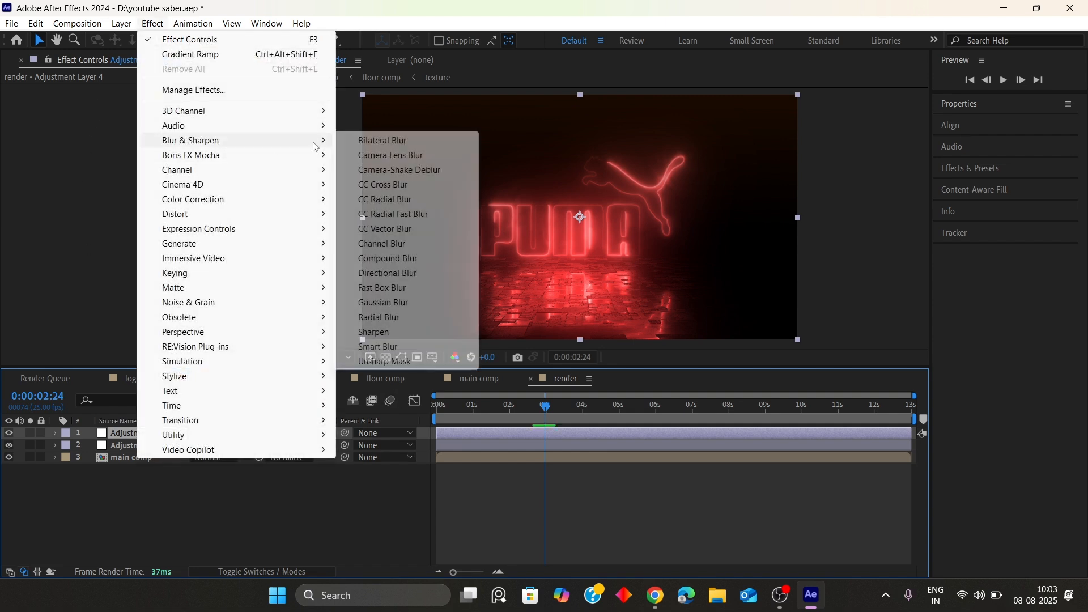
pyautogui.click(388, 273)
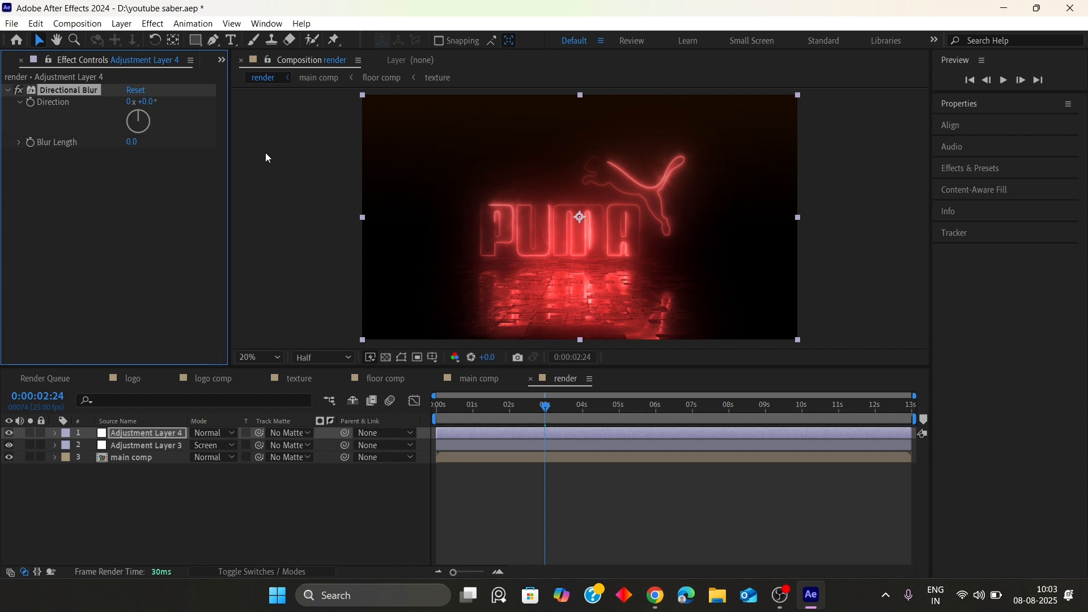
pyautogui.click(150, 103)
pyautogui.write('90')
pyautogui.press('Return')
pyautogui.click(138, 142)
pyautogui.write('150')
pyautogui.press('Return')
# Step: Add Solid Composite to the blur adjustment layer and set its color to black (000000)
pyautogui.hotkey('ctrl', 'space')
pyautogui.write('sol')
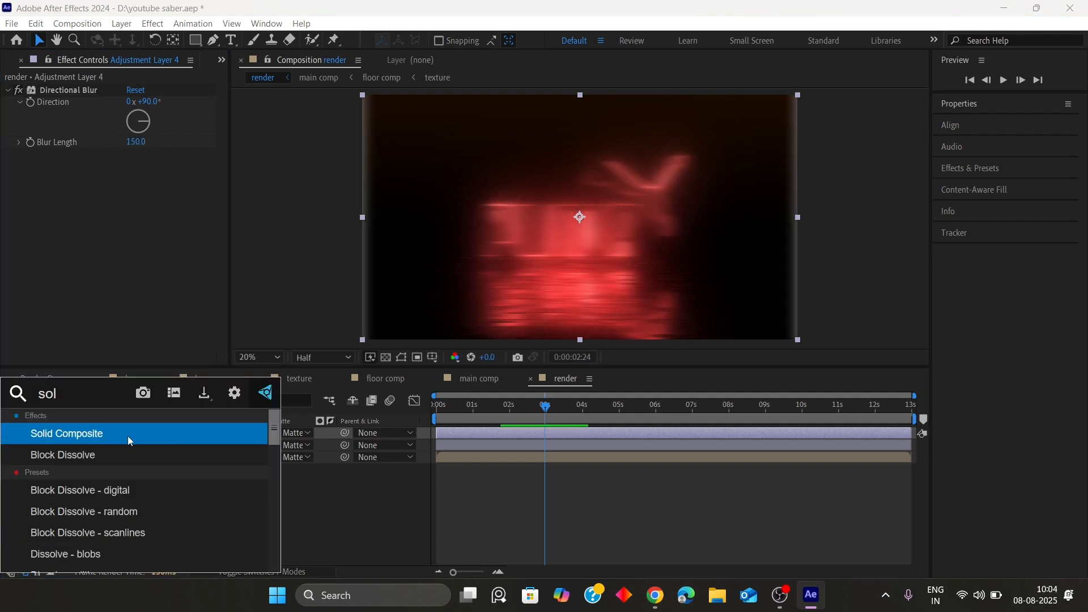
pyautogui.click(129, 436)
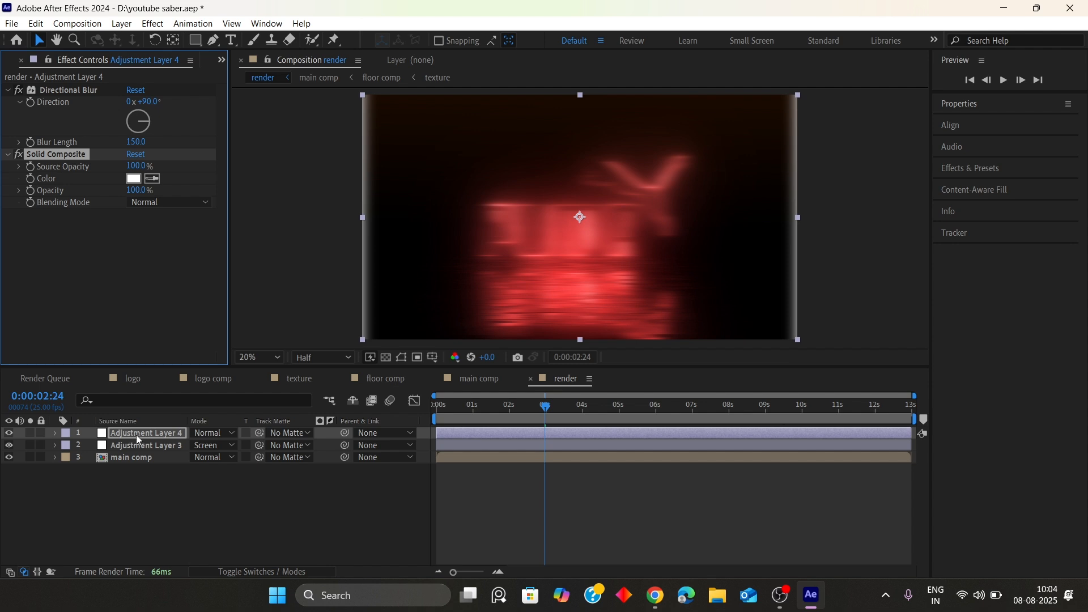
pyautogui.click(134, 178)
pyautogui.write('000000')
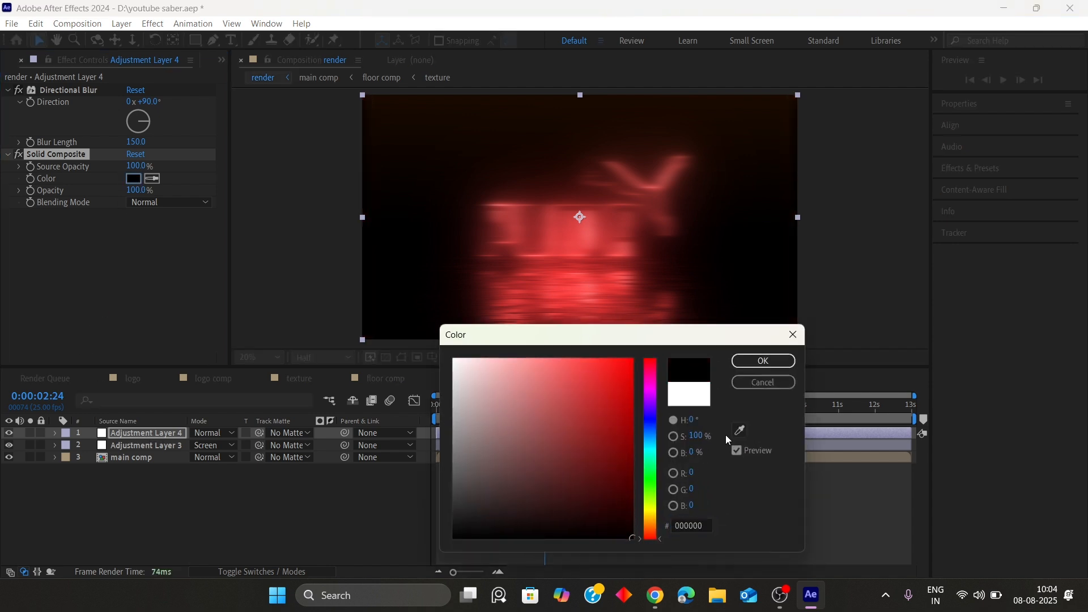
pyautogui.click(770, 362)
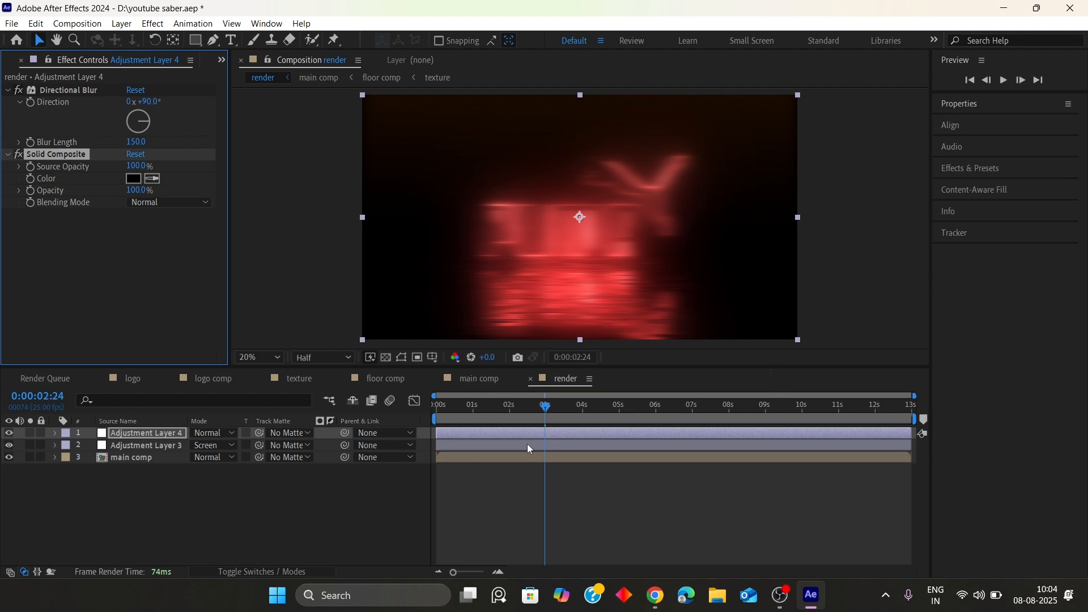
# Step: Set the blur adjustment layer's opacity to 50% and its blending mode to Lighten
pyautogui.click(134, 430)
pyautogui.press('t')
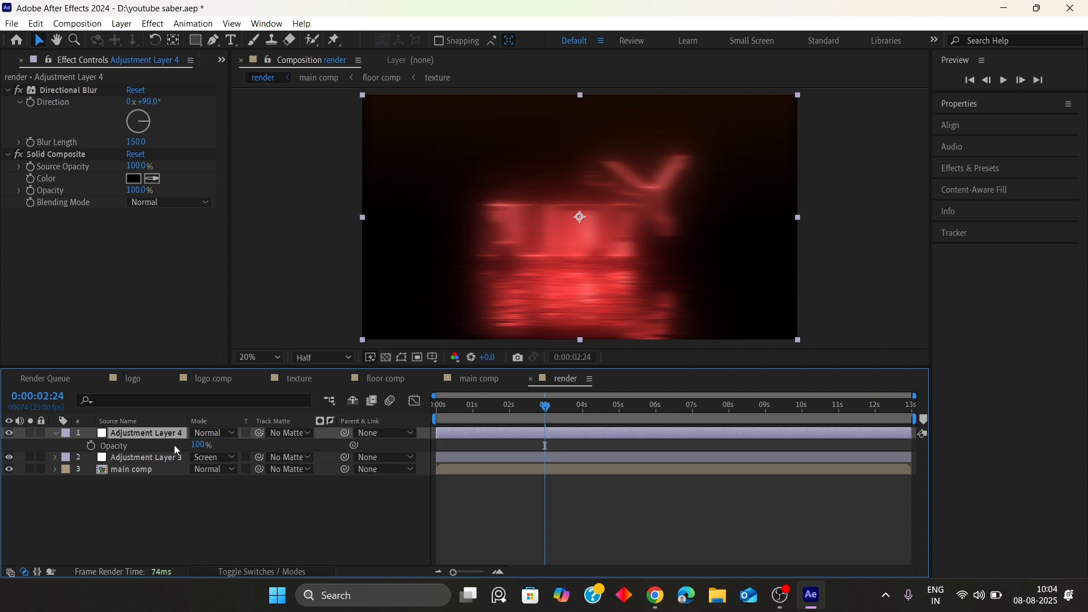
pyautogui.click(195, 445)
pyautogui.write('50')
pyautogui.press('Return')
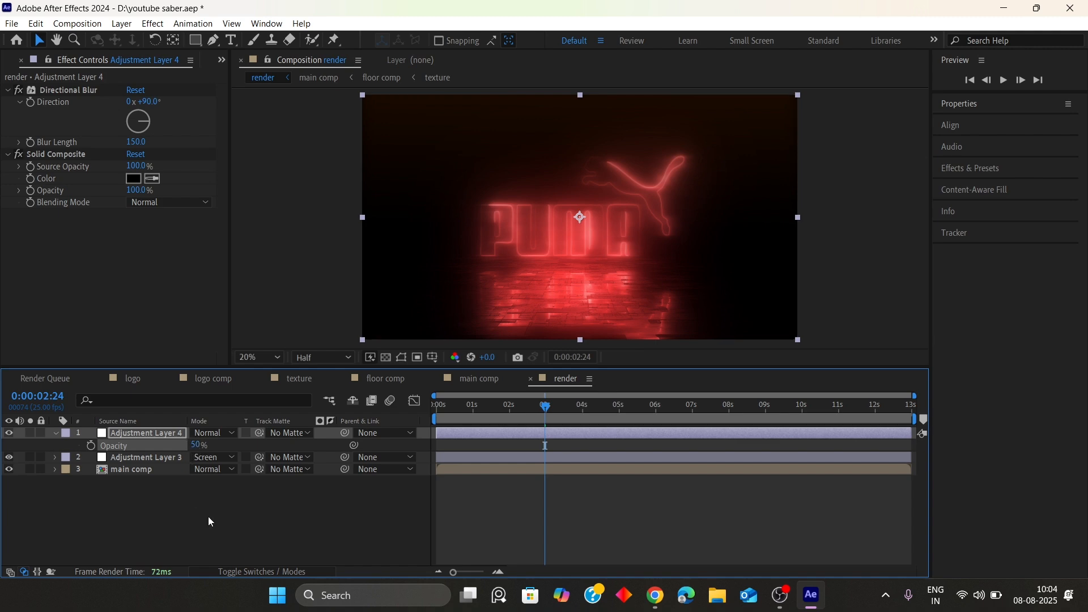
pyautogui.click(222, 435)
pyautogui.click(253, 221)
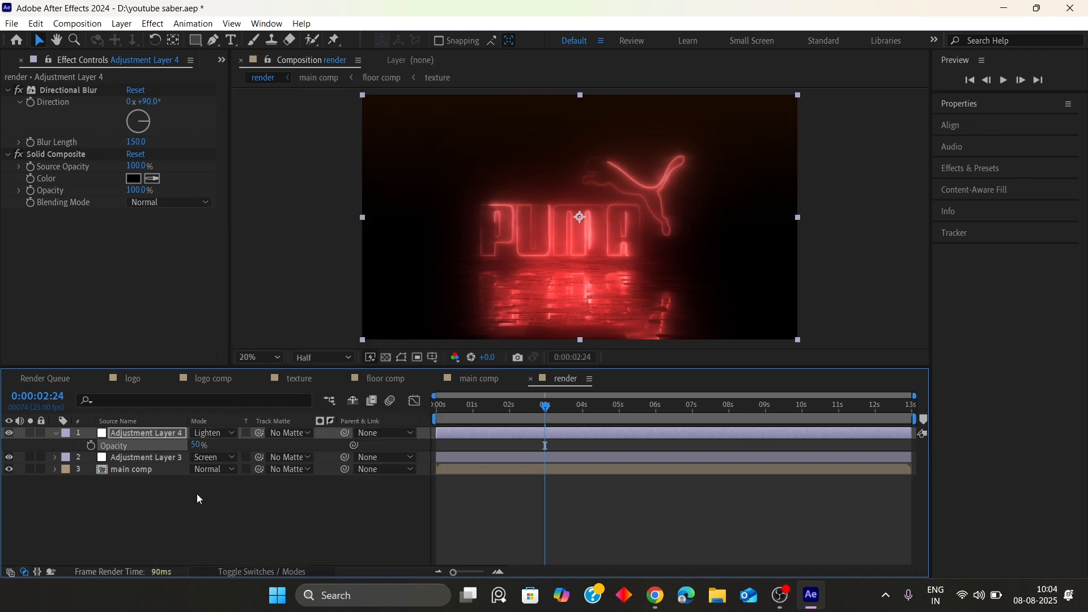
# Step: Add another adjustment layer on top of the render composition and apply Unsharp Mask to it
pyautogui.rightClick(196, 495)
pyautogui.moveTo(284, 327)
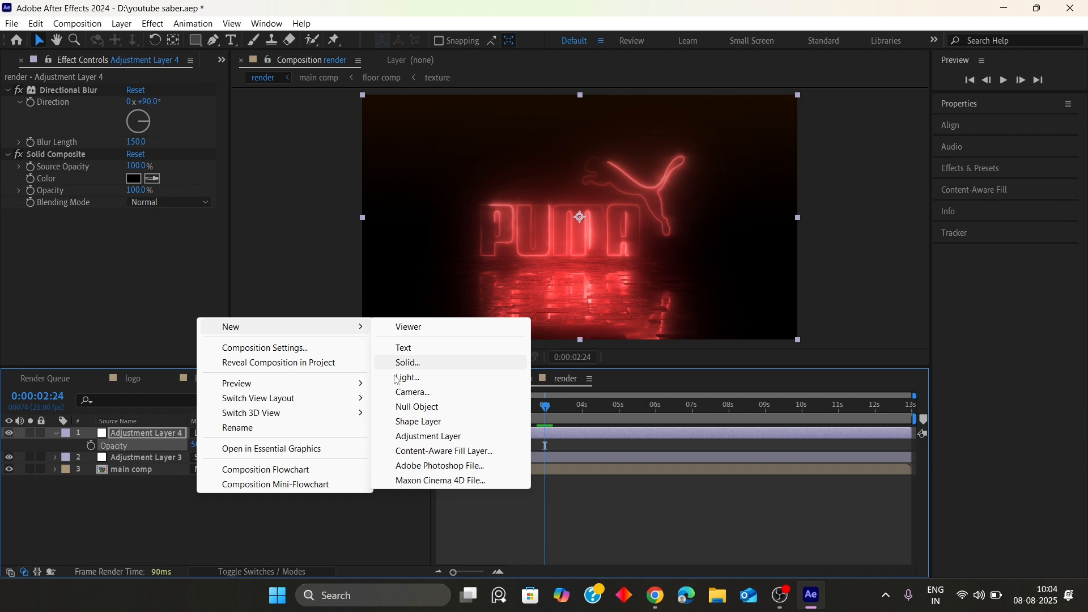
pyautogui.click(414, 435)
pyautogui.hotkey('ctrl', 'space')
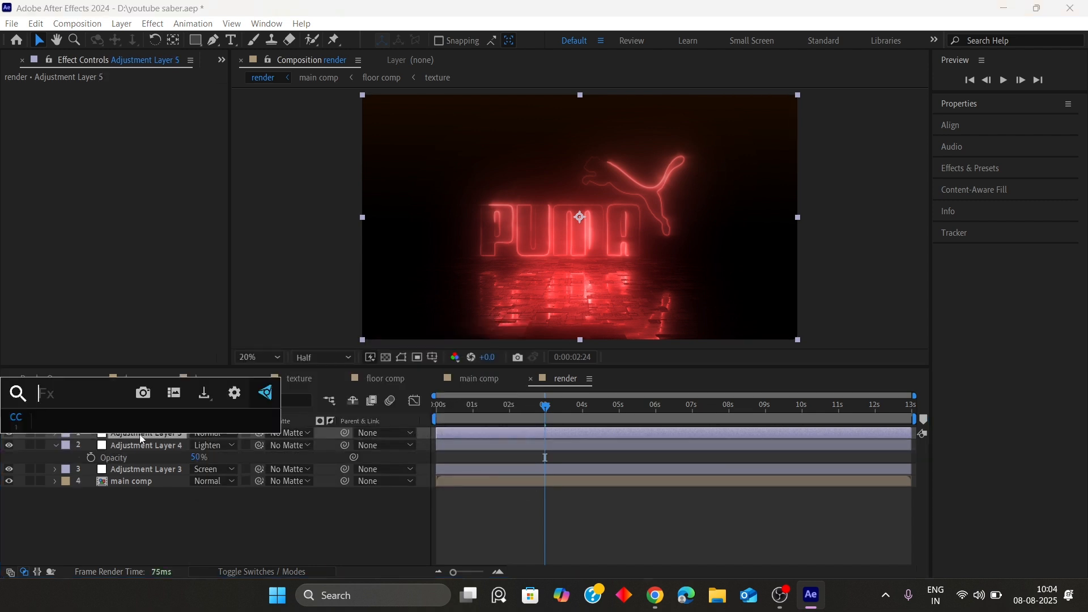
pyautogui.write('s')
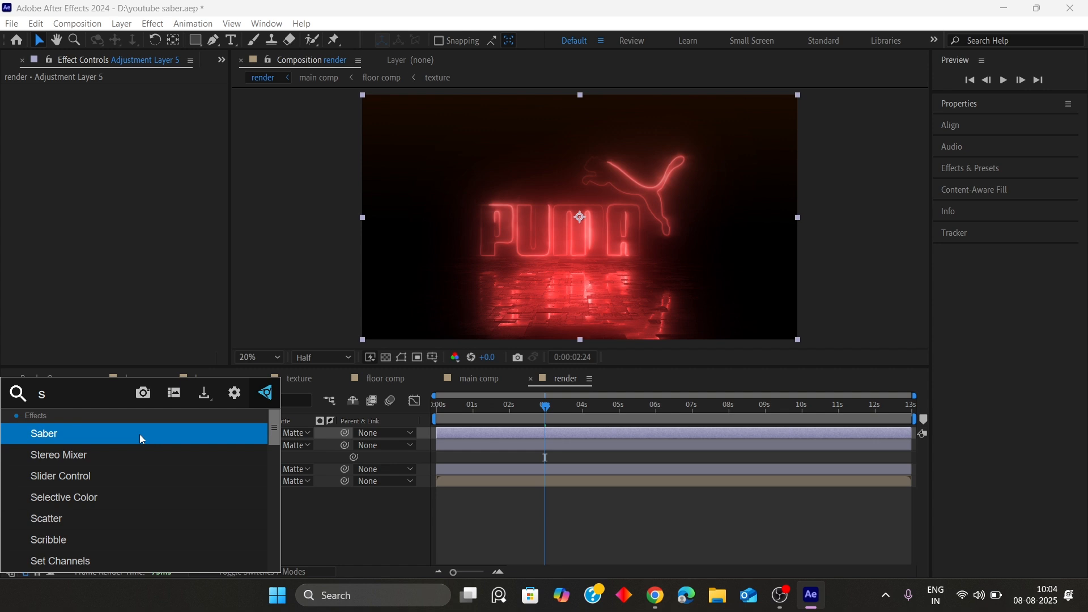
pyautogui.press('BackSpace')
pyautogui.write('un')
pyautogui.press('Return')
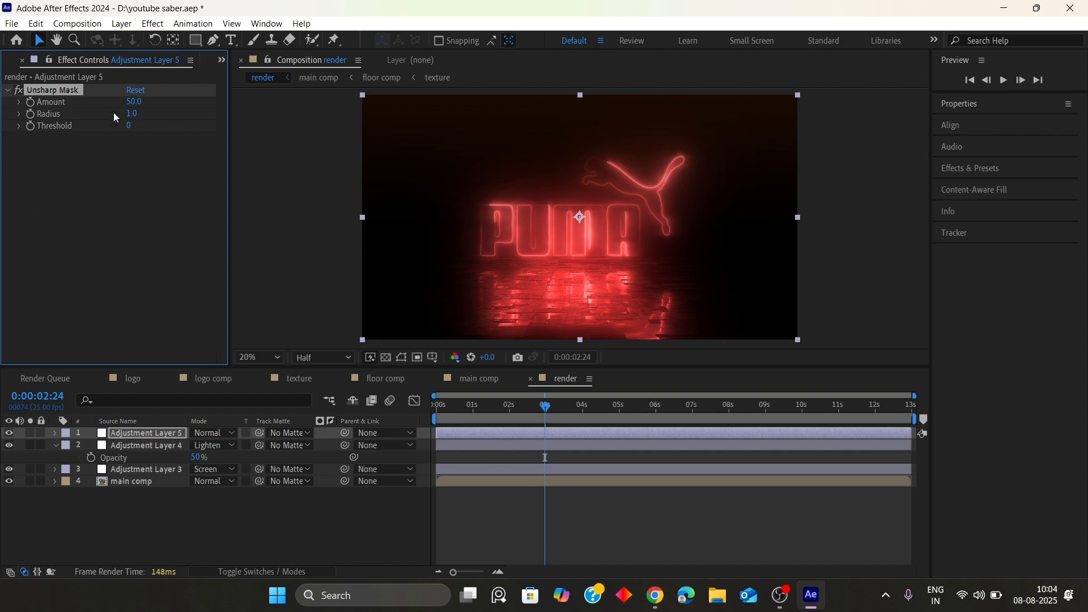
# Step: Set the Unsharp Mask amount to 75, radius to 25 and threshold to 255
pyautogui.click(133, 101)
pyautogui.write('15')
pyautogui.click(133, 114)
pyautogui.write('25')
pyautogui.press('Return')
pyautogui.click(129, 126)
pyautogui.write('255')
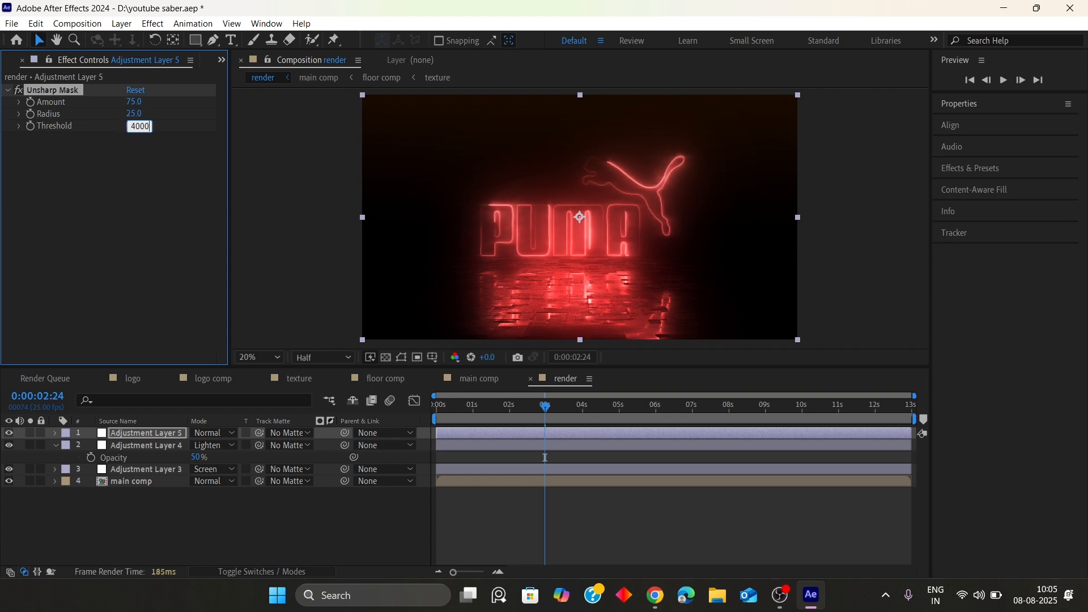
pyautogui.press('Return')
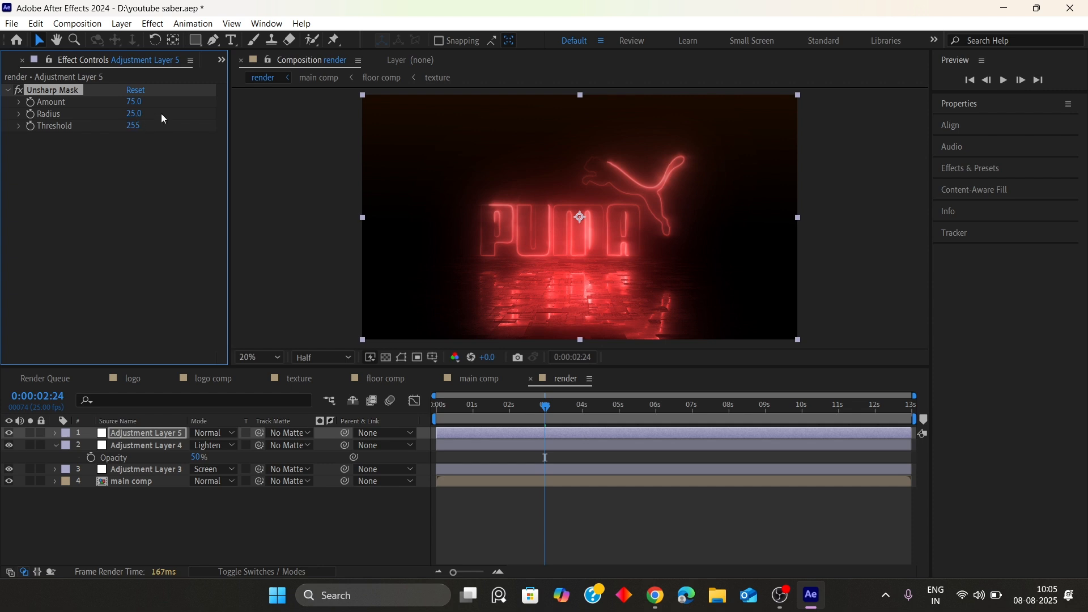
# Step: Create a new adjustment layer above the sharpening layer and apply Curves to it
pyautogui.rightClick(164, 514)
pyautogui.moveTo(198, 346)
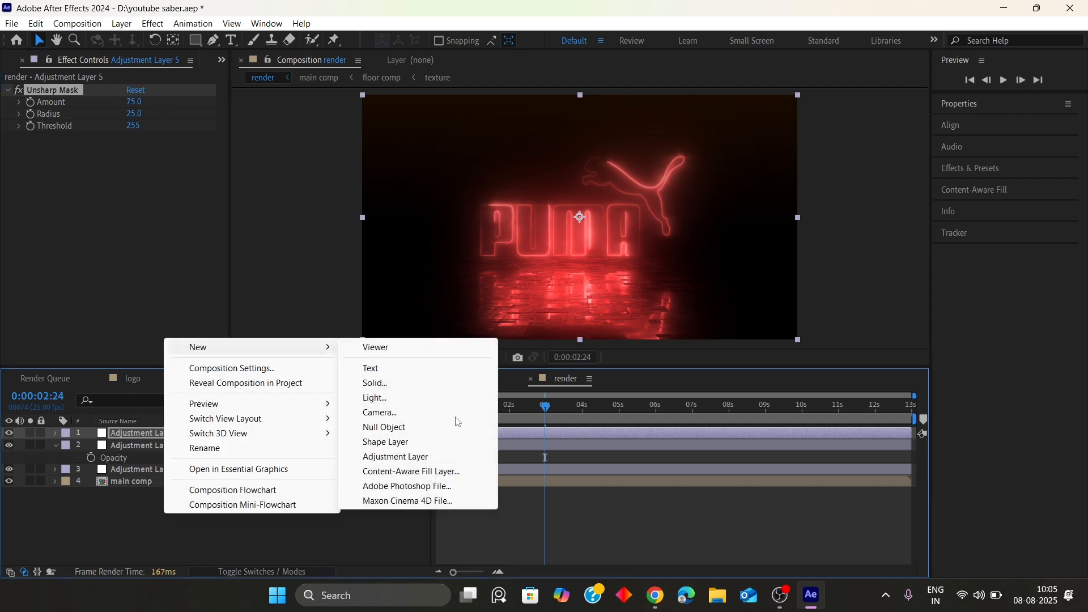
pyautogui.click(419, 457)
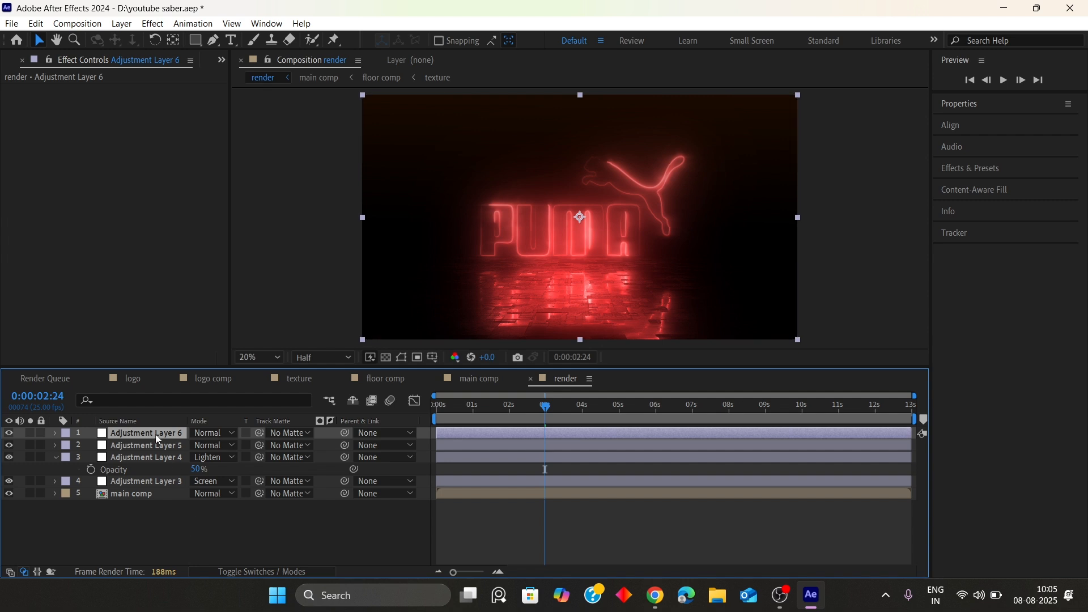
pyautogui.hotkey('ctrl', 'space')
pyautogui.write('cu')
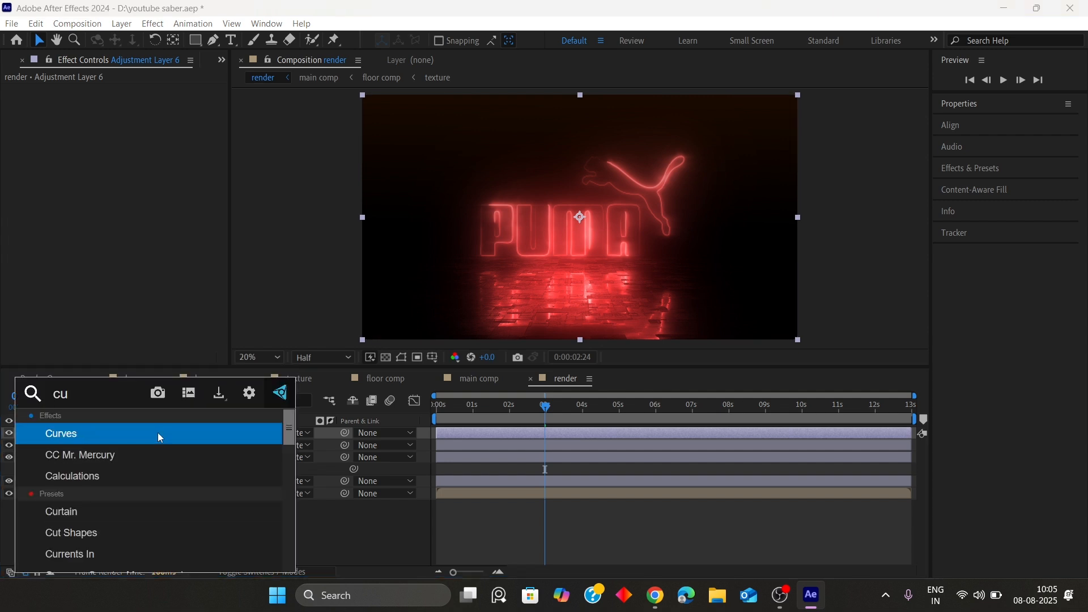
pyautogui.write('r')
pyautogui.press('Return')
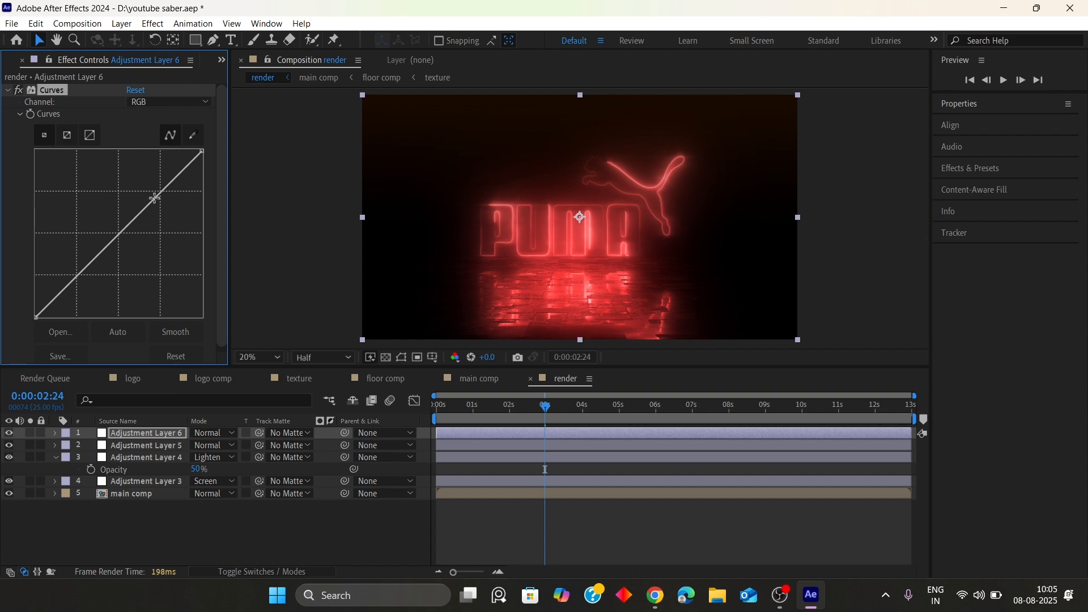
# Step: Shape the RGB curve into a gentle S by slightly raising the highlights and lowering the shadows
pyautogui.moveTo(154, 198)
pyautogui.mouseDown()
pyautogui.moveTo(159, 206)
pyautogui.moveTo(149, 196)
pyautogui.mouseUp()
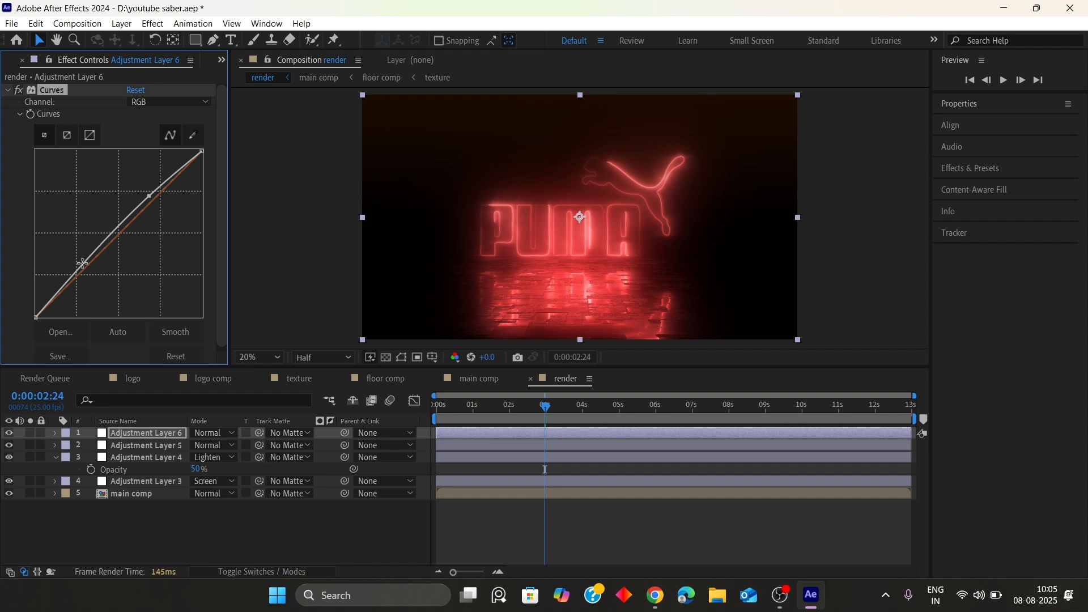
pyautogui.click(82, 264)
pyautogui.moveTo(82, 264); pyautogui.dragTo(89, 270)
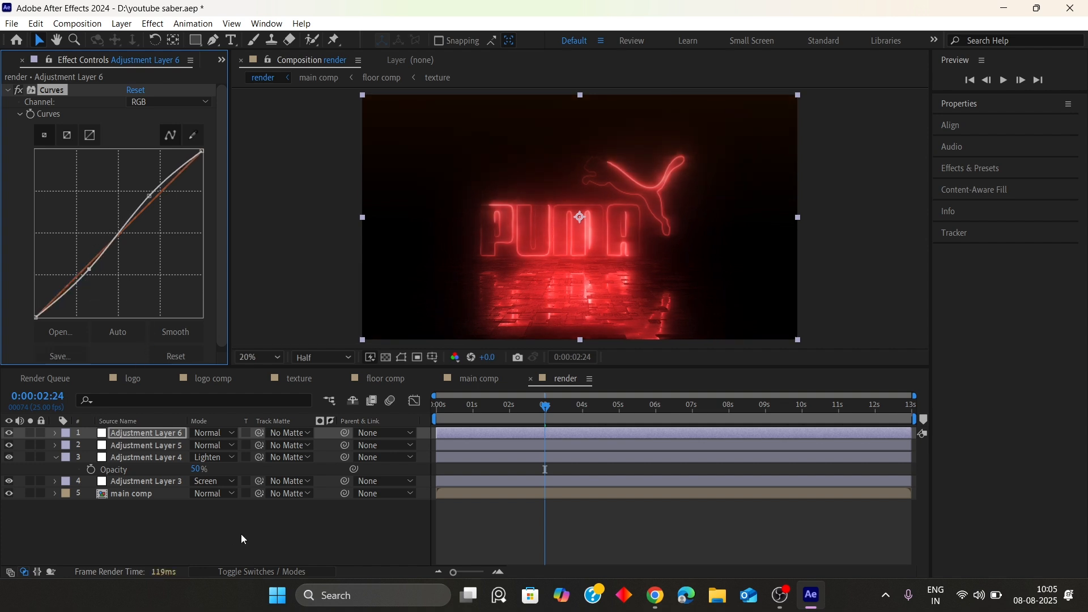
pyautogui.click(259, 530)
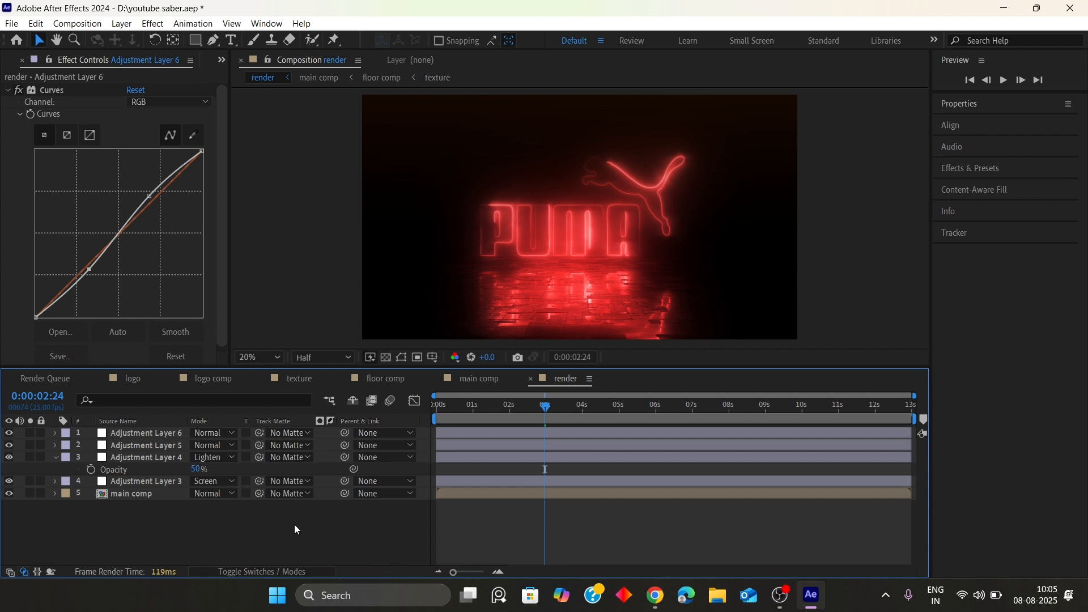
# Step: Place Sound.mp3 below main comp in the render composition and expand its audio waveform
pyautogui.click(9, 62)
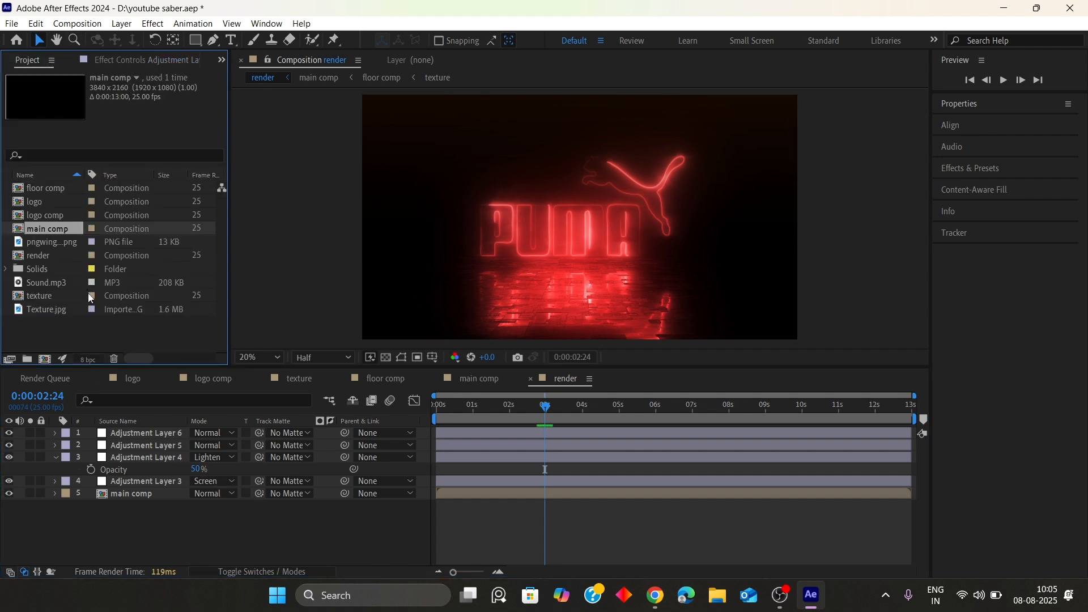
pyautogui.click(59, 310)
pyautogui.moveTo(39, 279); pyautogui.dragTo(145, 523)
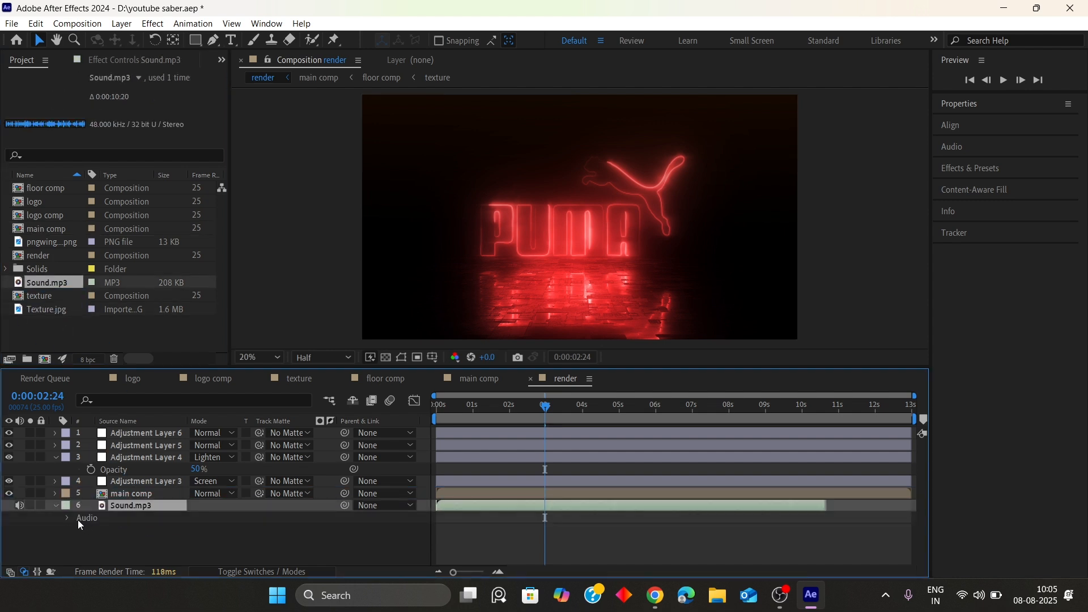
pyautogui.click(81, 542)
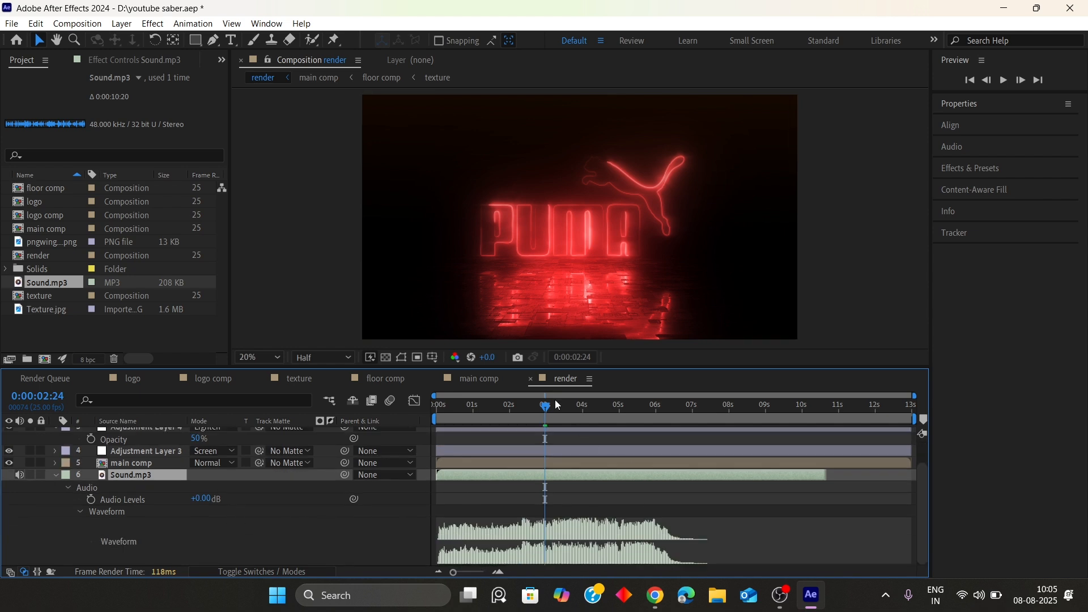
# Step: Duplicate main comp and trim the upper copy to about a third of a second, starting at the waveform's rise at 0:00:02:08
pyautogui.moveTo(557, 404); pyautogui.dragTo(520, 403)
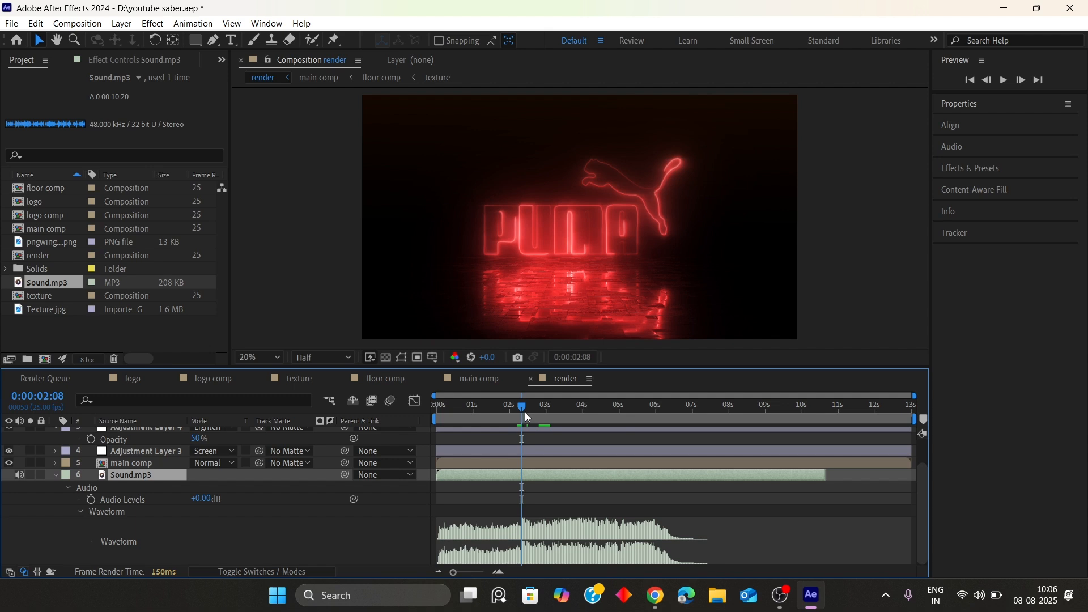
pyautogui.click(144, 460)
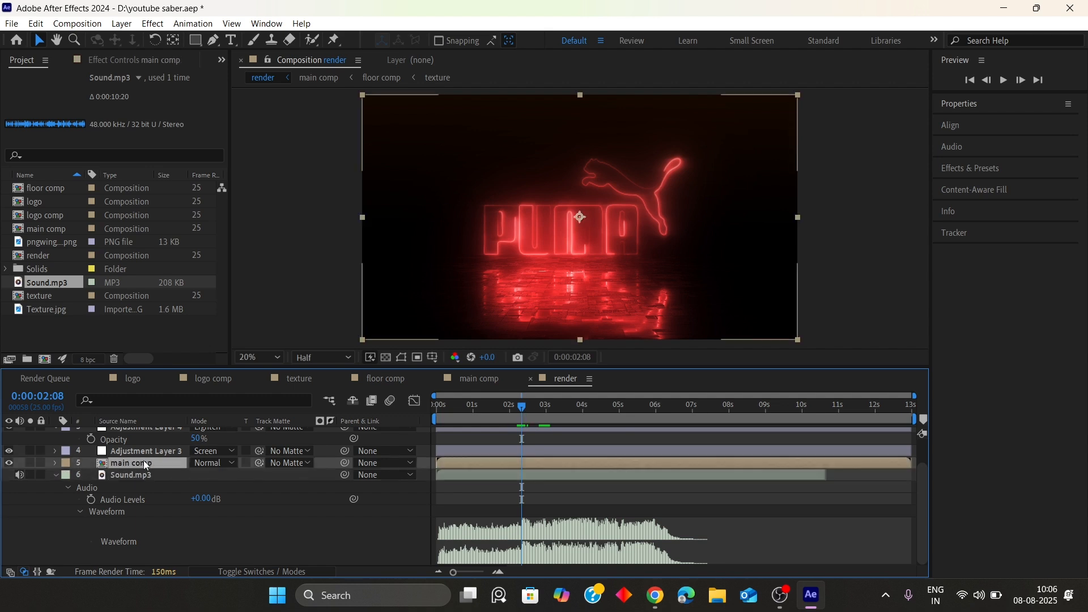
pyautogui.hotkey('ctrl', 'd')
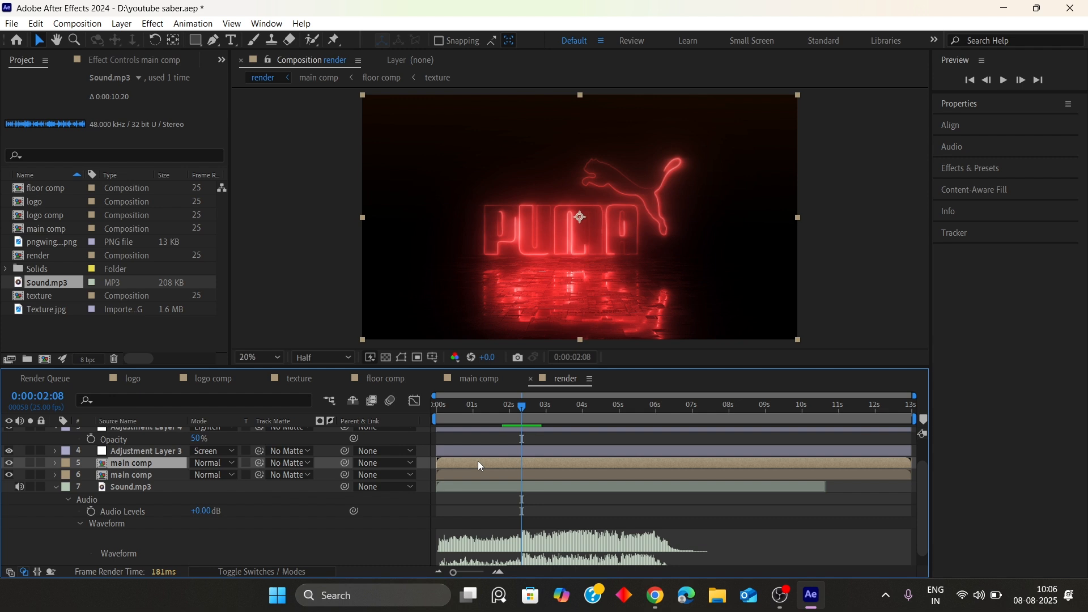
pyautogui.moveTo(454, 462); pyautogui.dragTo(520, 464)
pyautogui.moveTo(909, 462); pyautogui.dragTo(891, 463)
pyautogui.moveTo(778, 465); pyautogui.dragTo(535, 460)
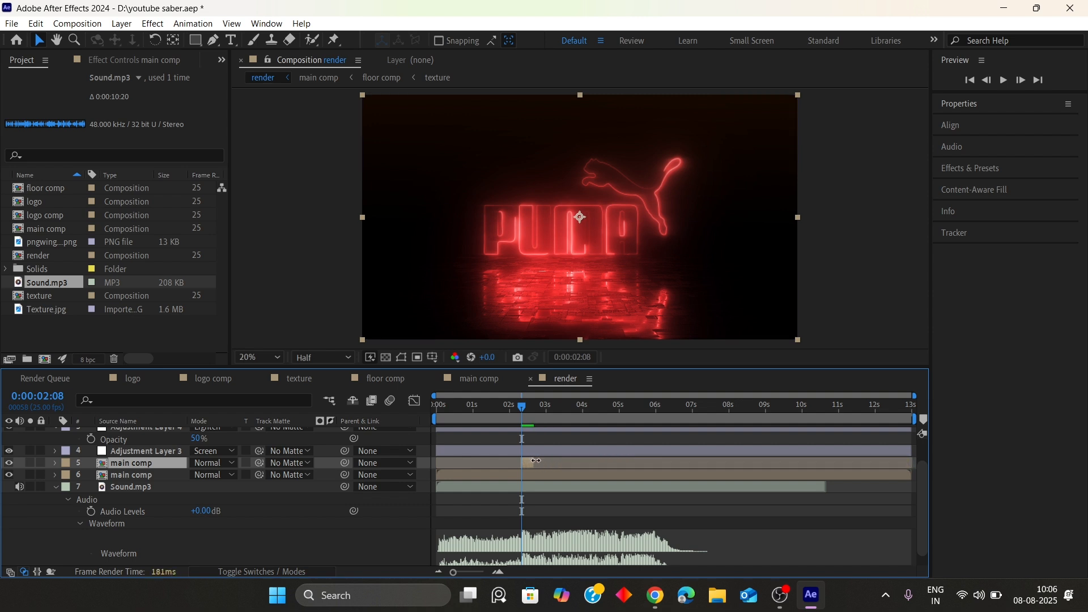
# Step: Add the expression wiggle(10,10) to the position of the short main comp copy and collapse the layer
pyautogui.press('p')
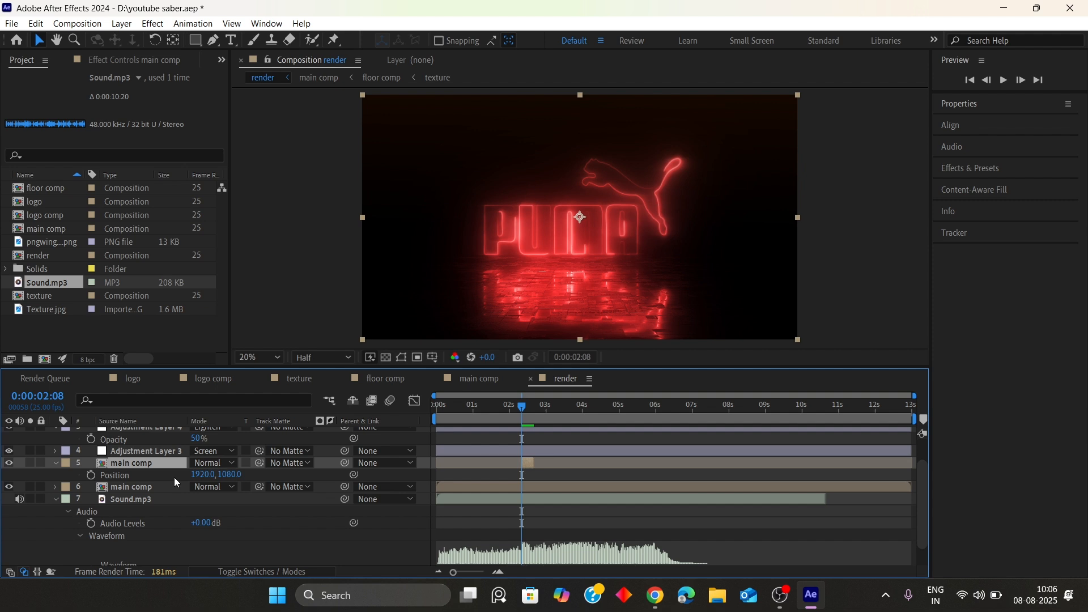
pyautogui.keyDown('alt'); pyautogui.click(92, 476); pyautogui.keyUp('alt')
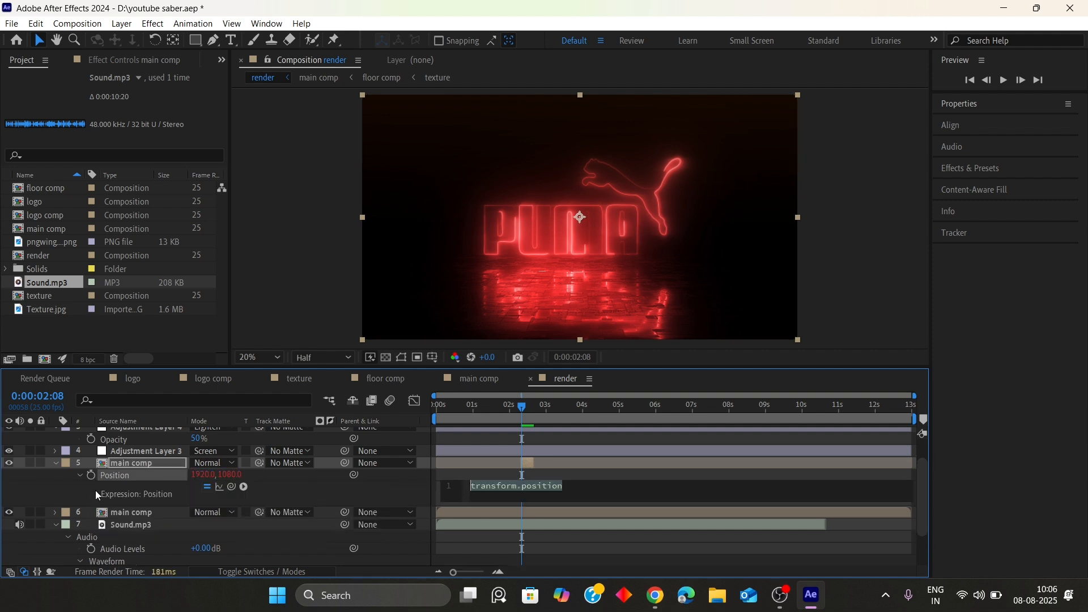
pyautogui.write('w')
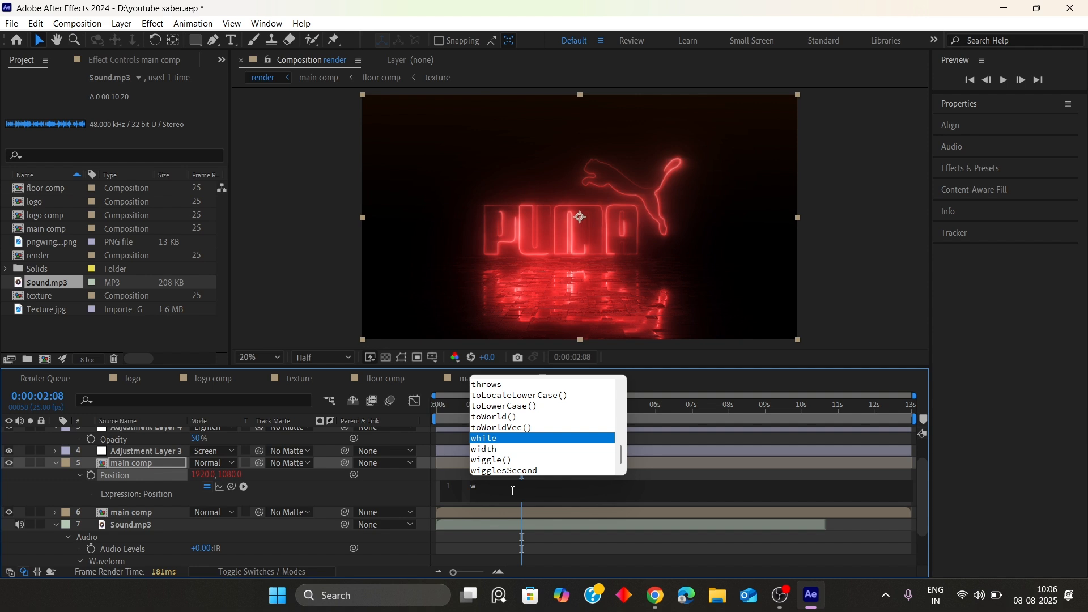
pyautogui.write('i')
pyautogui.click(498, 462)
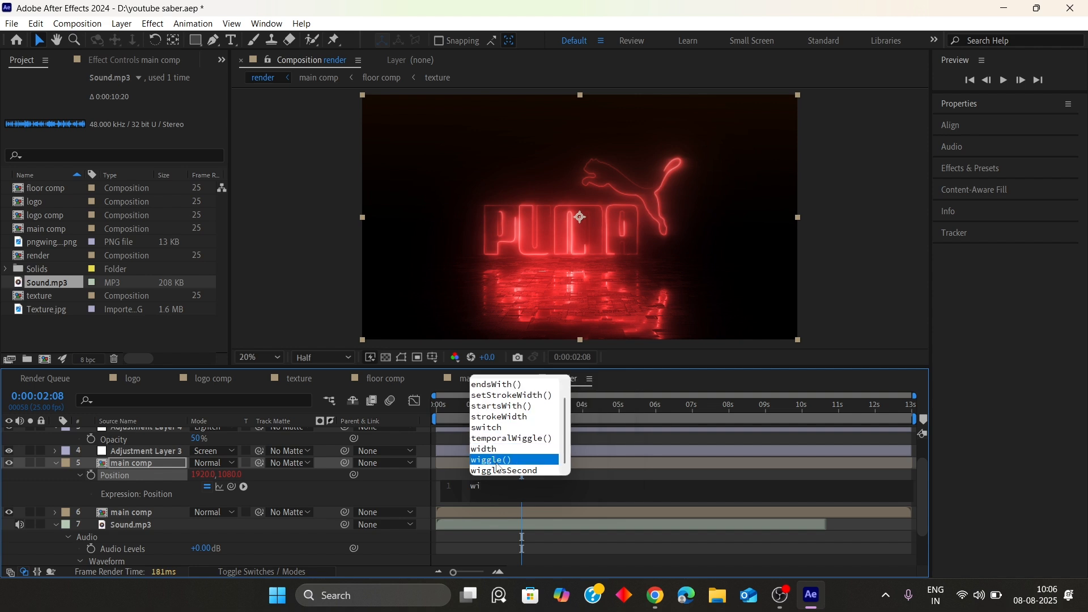
pyautogui.doubleClick(497, 462)
pyautogui.write('10,')
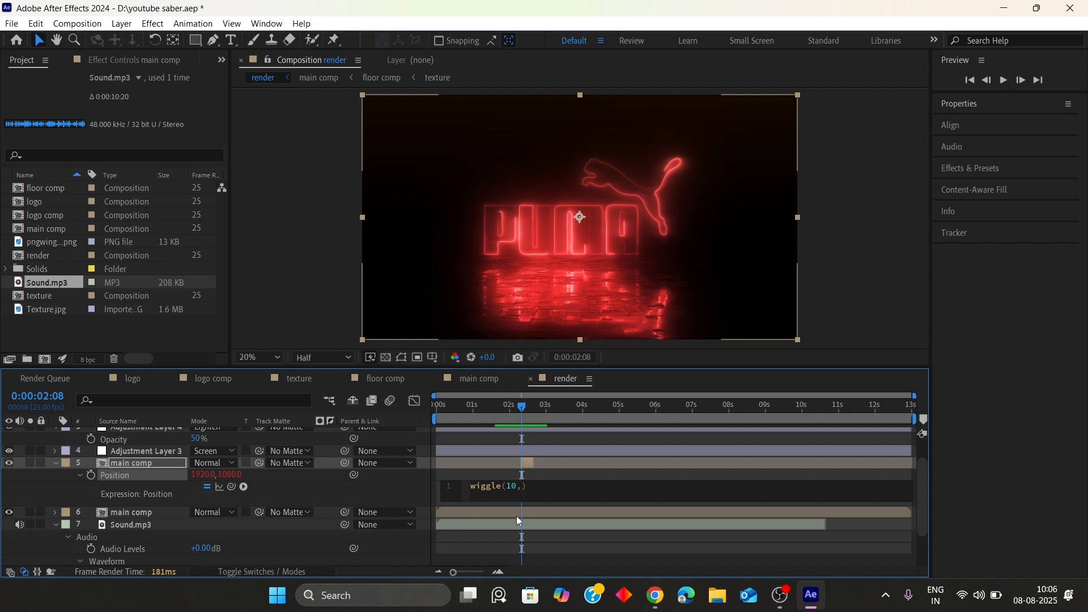
pyautogui.write('10')
pyautogui.click(55, 463)
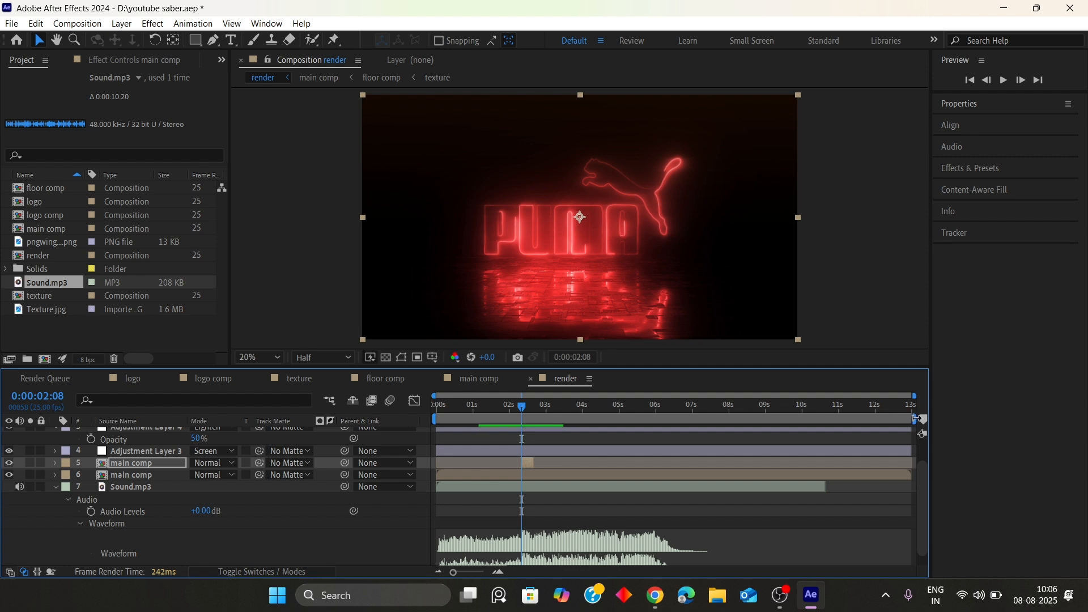
# Step: Shorten the render composition's work area to end at about 8 seconds
pyautogui.moveTo(916, 419); pyautogui.dragTo(733, 419)
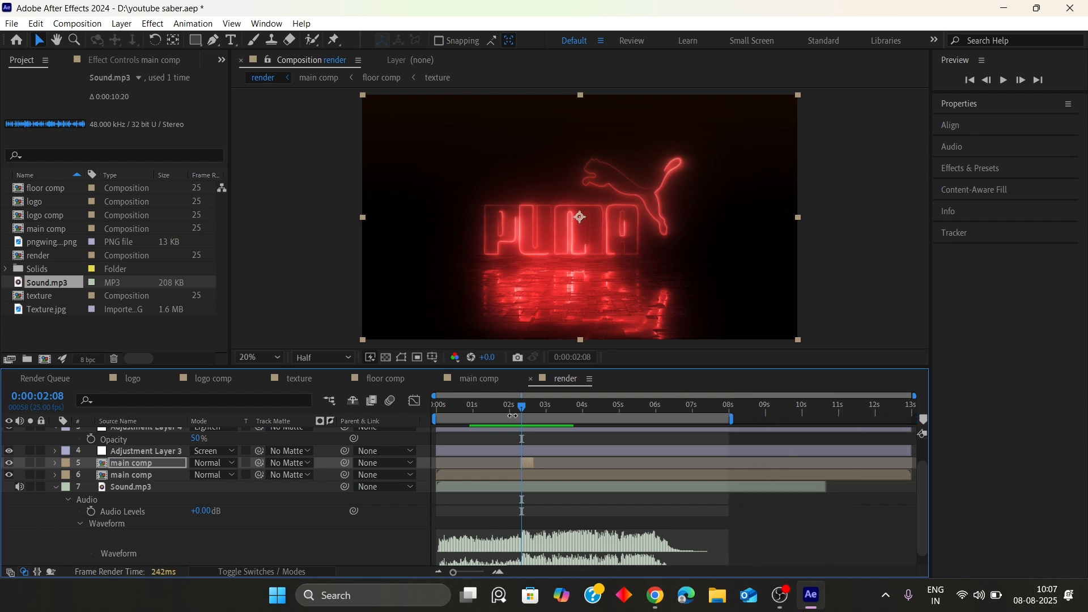